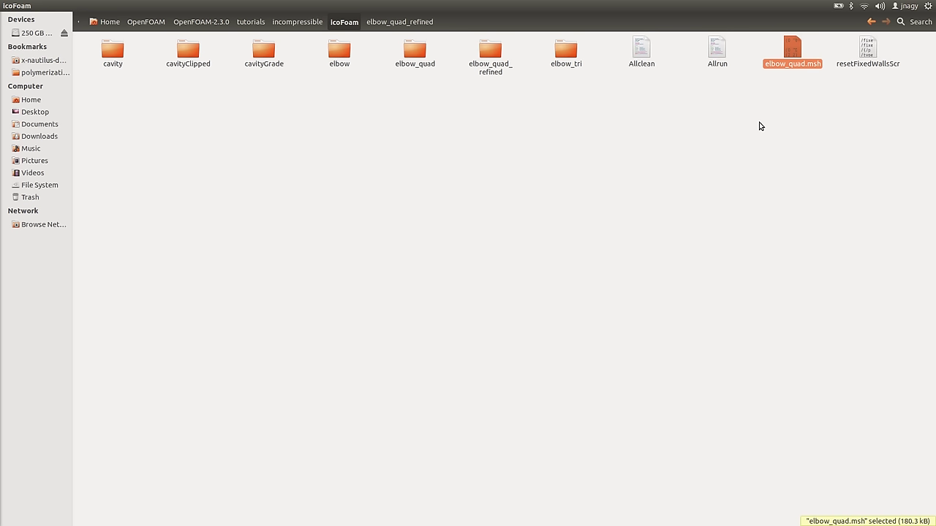
# - Paste the copied elbow_quad.msh mesh file into the elbow_quad case folder
pyautogui.press('Left')
pyautogui.press('Left')
pyautogui.press('Left')
pyautogui.press('Left')
pyautogui.press('Left')
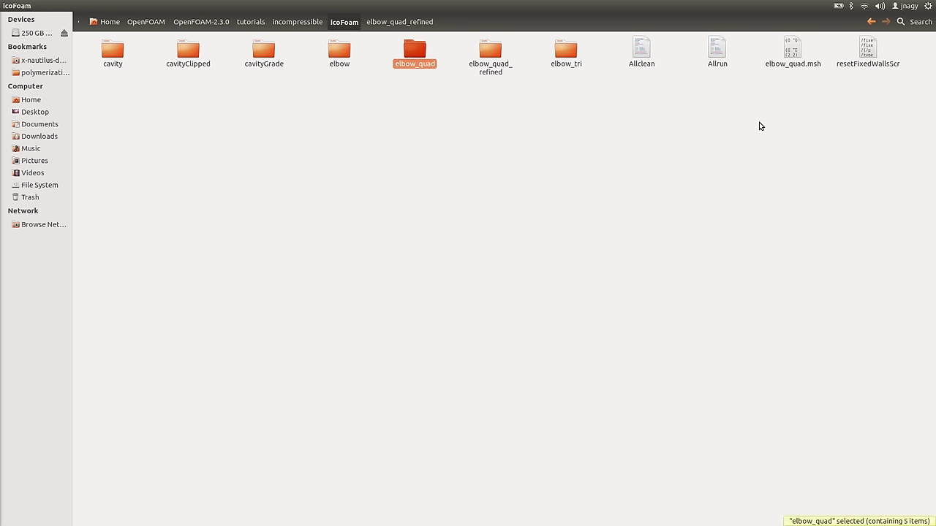
pyautogui.press('Return')
pyautogui.hotkey('ctrl', 'v')
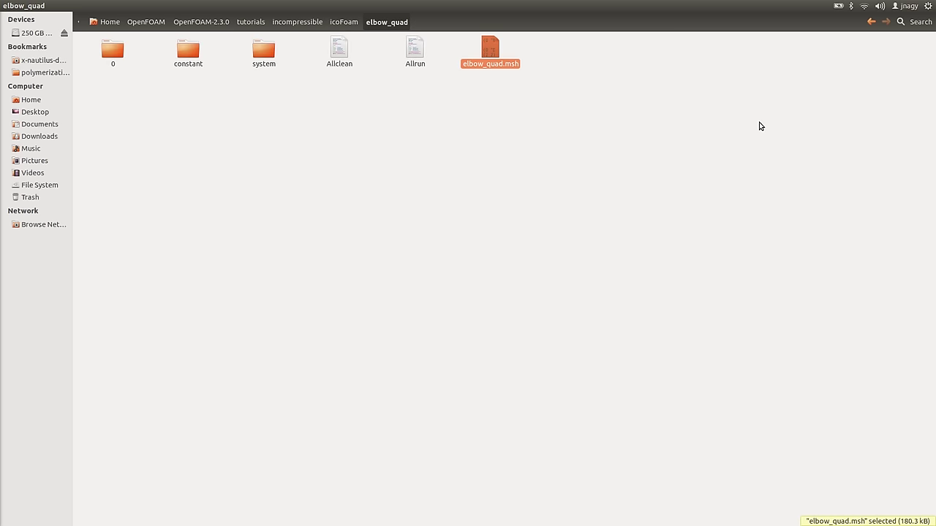
# - Paste the same elbow_quad.msh mesh file into the elbow_quad_refined case folder
pyautogui.press('BackSpace')
pyautogui.press('Right')
pyautogui.press('Return')
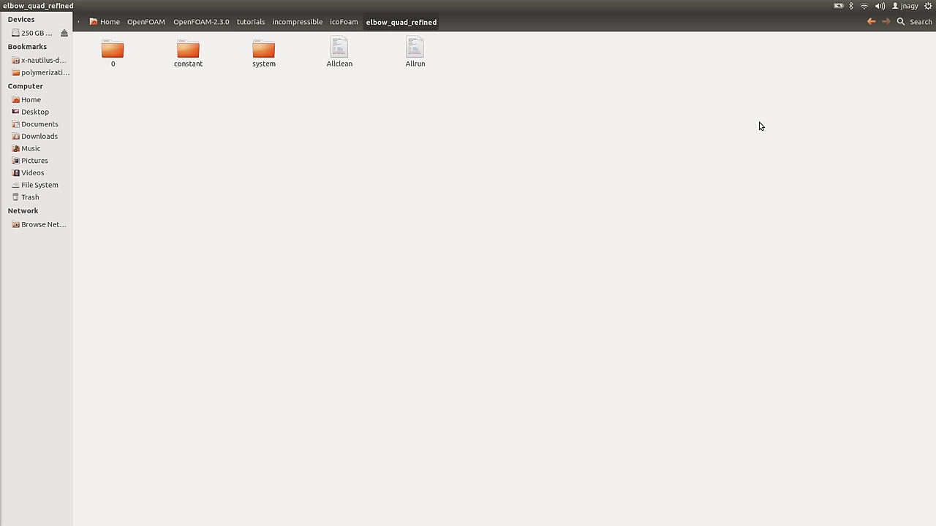
pyautogui.hotkey('ctrl', 'v')
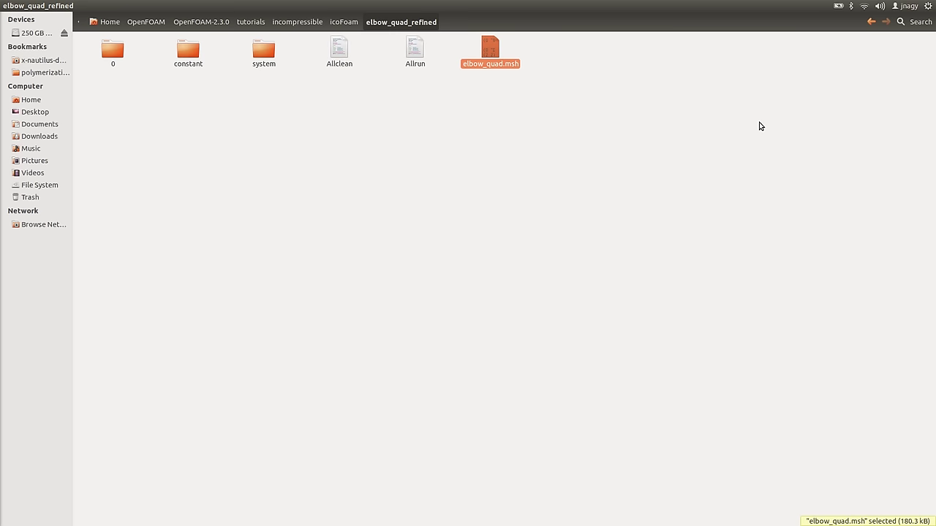
# - Permanently delete the Allclean and Allrun scripts from the elbow_tri case folder
pyautogui.press('BackSpace')
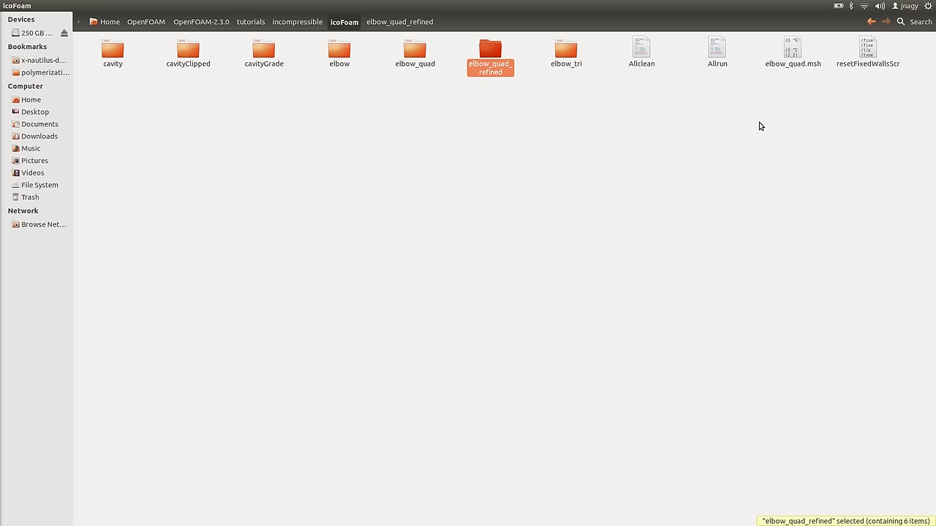
pyautogui.press('Right')
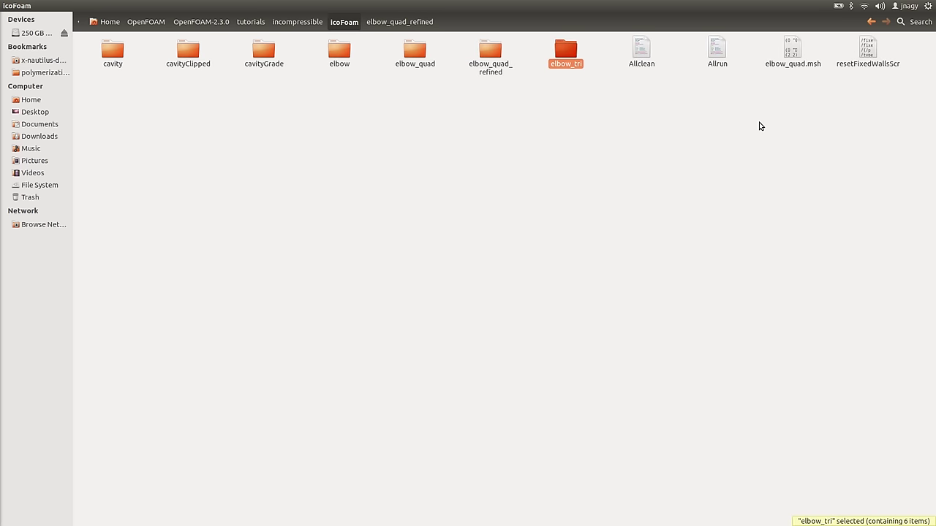
pyautogui.press('Return')
pyautogui.press('Right')
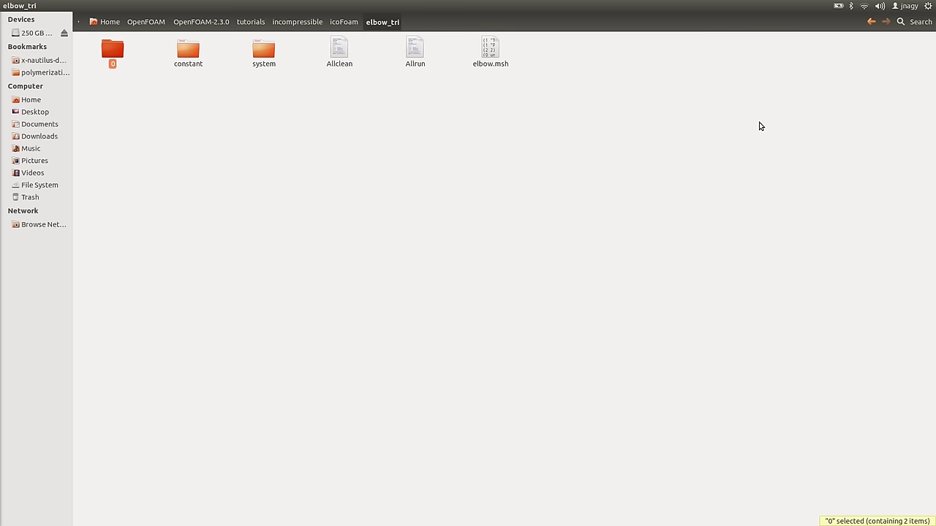
pyautogui.moveTo(339, 85); pyautogui.dragTo(437, 47)
pyautogui.hotkey('shift', 'Delete')
pyautogui.press('Return')
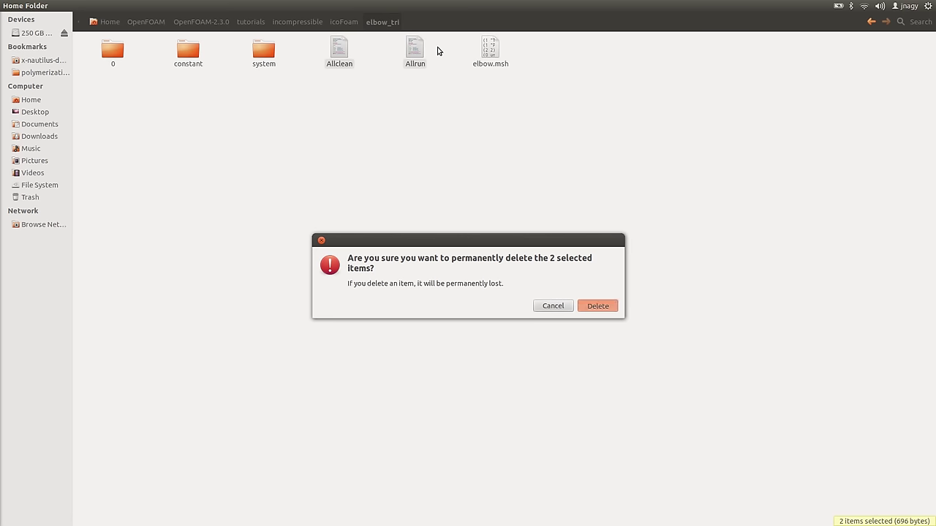
# - Open the pressure file p from the 0 folder of the elbow_tri case
pyautogui.press('Home')
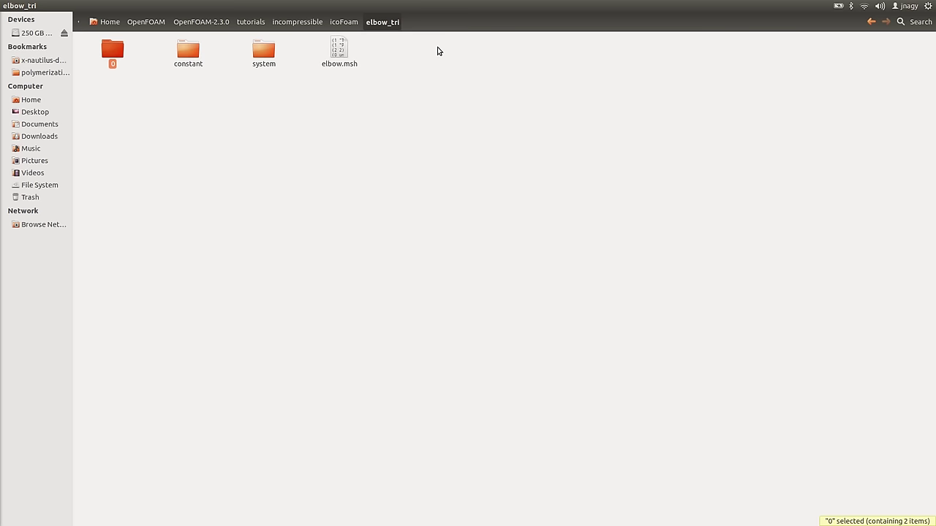
pyautogui.press('Return')
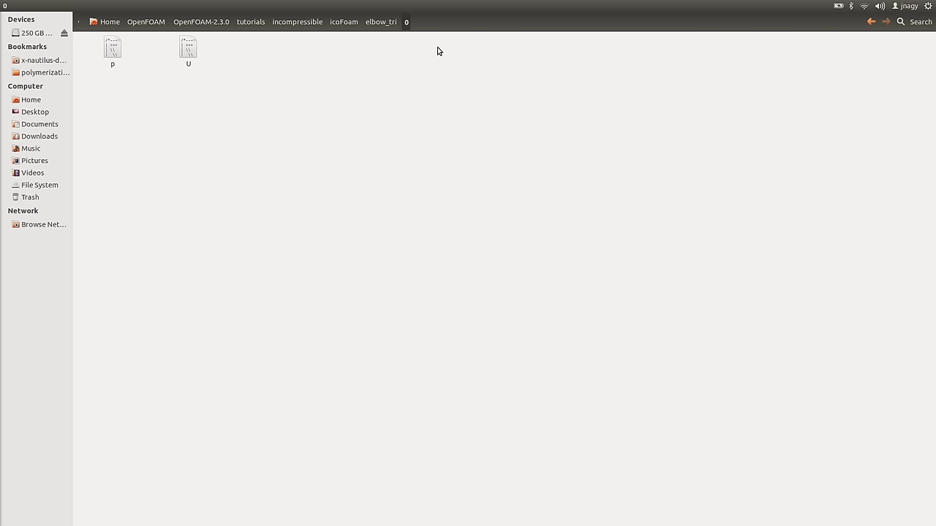
pyautogui.press('Right')
pyautogui.press('Right')
pyautogui.press('Left')
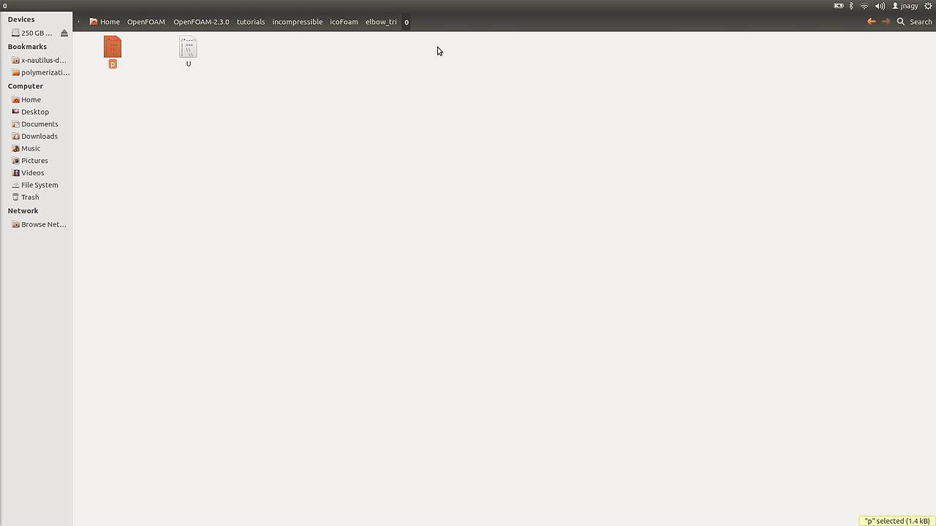
pyautogui.press('Return')
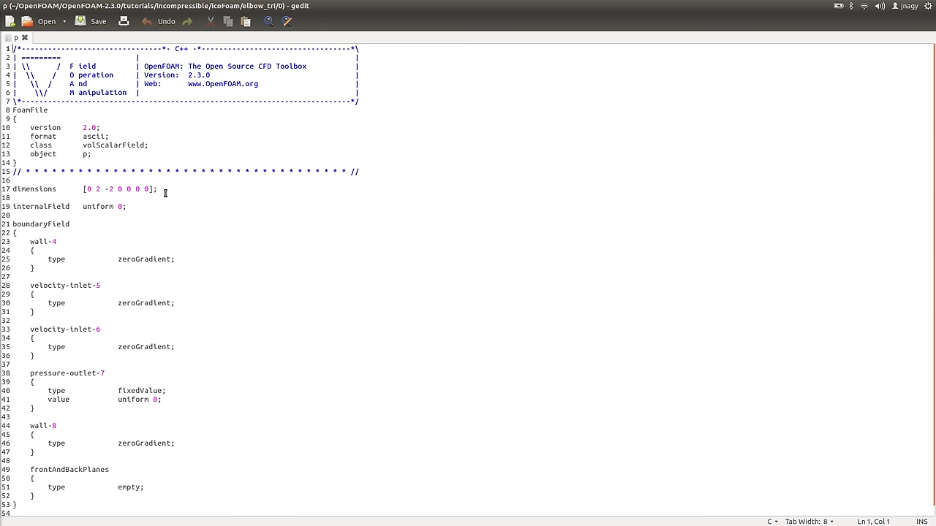
# - Examine the dimensions entry of the pressure file, going through its individual unit exponents
pyautogui.moveTo(162, 189); pyautogui.dragTo(3, 189)
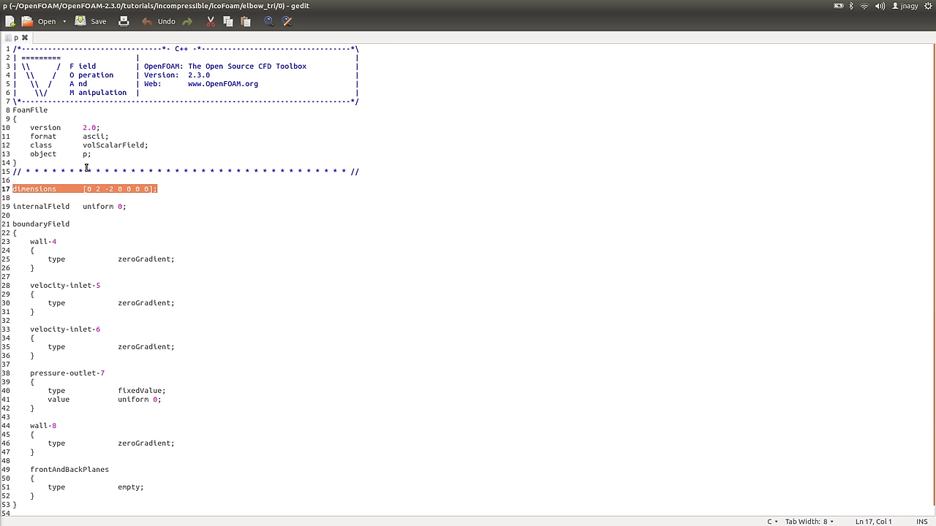
pyautogui.click(109, 188)
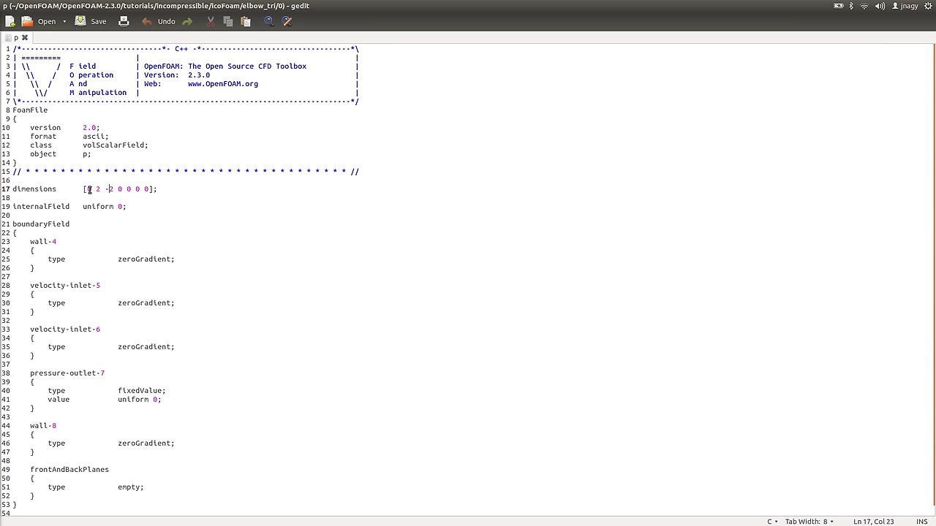
pyautogui.moveTo(85, 189); pyautogui.dragTo(150, 190)
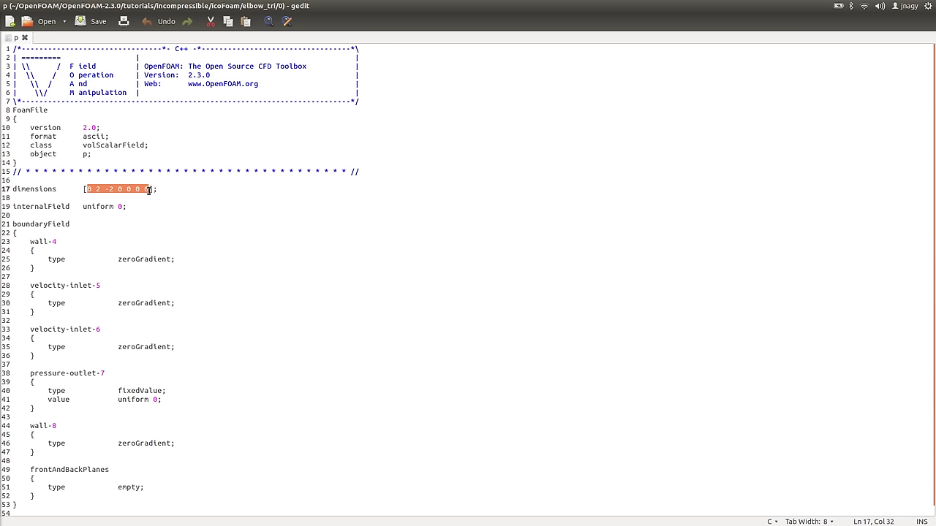
pyautogui.click(87, 189)
pyautogui.moveTo(93, 188); pyautogui.dragTo(86, 189)
pyautogui.moveTo(95, 189); pyautogui.dragTo(101, 190)
pyautogui.moveTo(105, 189); pyautogui.dragTo(113, 189)
pyautogui.moveTo(117, 188); pyautogui.dragTo(149, 189)
pyautogui.click(148, 188)
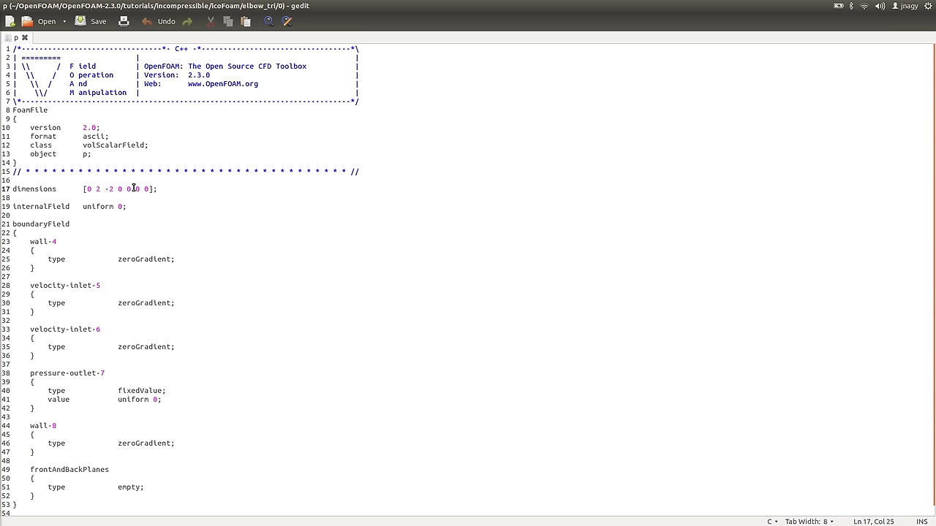
pyautogui.moveTo(118, 189); pyautogui.dragTo(147, 188)
pyautogui.doubleClick(98, 188)
pyautogui.moveTo(106, 189); pyautogui.dragTo(111, 189)
pyautogui.moveTo(159, 190); pyautogui.dragTo(147, 189)
pyautogui.tripleClick(124, 191)
pyautogui.click(64, 190)
# - Review the internalField entry and the names of all patches listed under boundaryField in the pressure file
pyautogui.scroll(-1, 158, 196)
pyautogui.moveTo(127, 196); pyautogui.dragTo(5, 196)
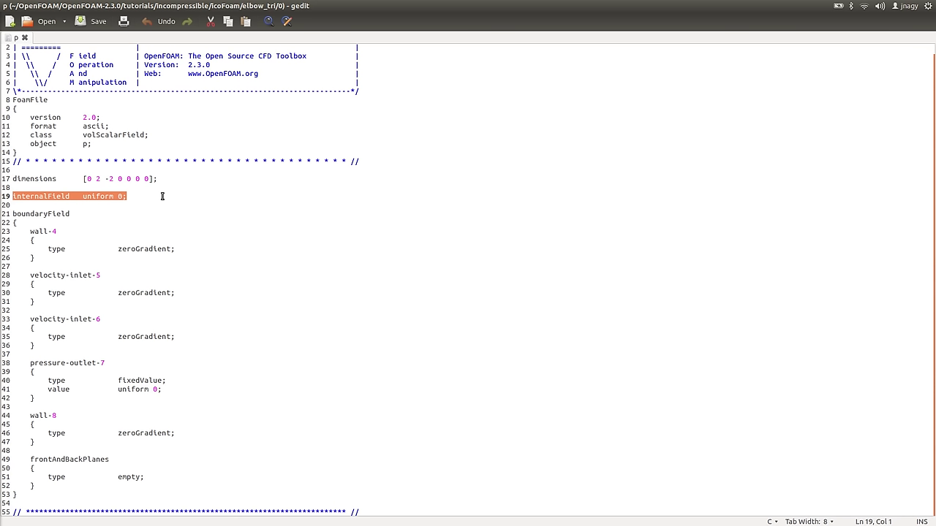
pyautogui.doubleClick(52, 214)
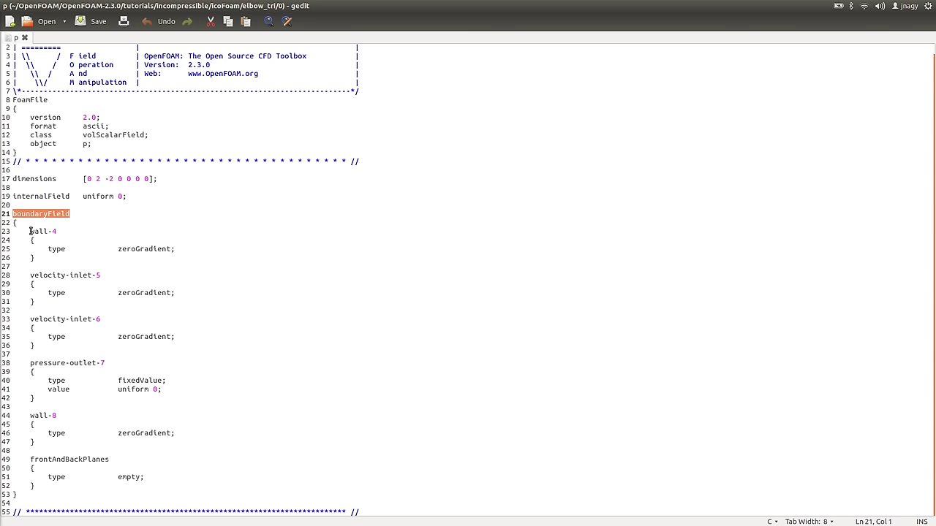
pyautogui.moveTo(29, 233); pyautogui.dragTo(57, 233)
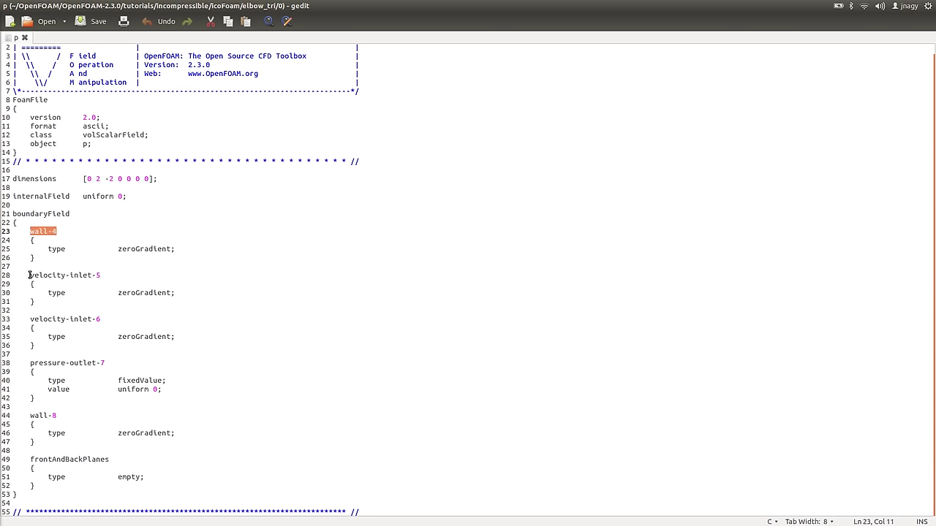
pyautogui.moveTo(30, 276); pyautogui.dragTo(141, 275)
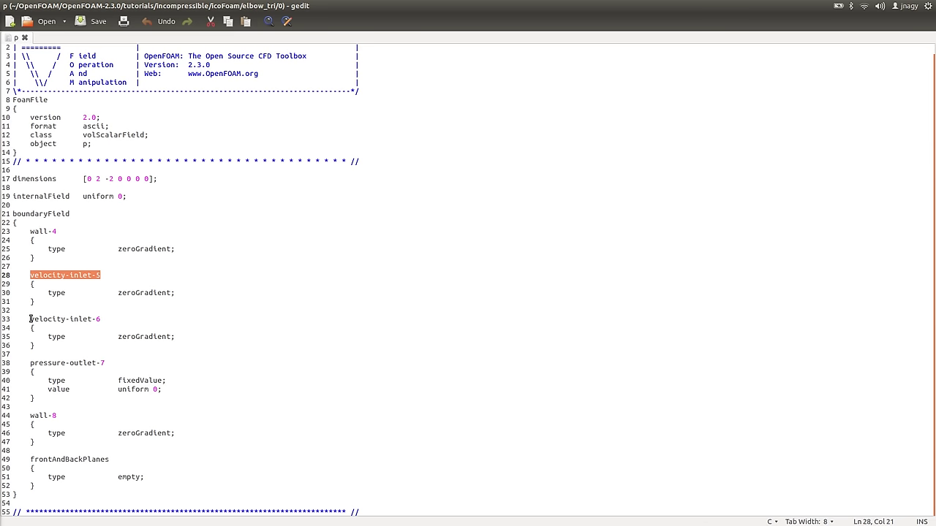
pyautogui.moveTo(30, 319); pyautogui.dragTo(158, 320)
pyautogui.moveTo(30, 363); pyautogui.dragTo(30, 373)
pyautogui.moveTo(33, 406); pyautogui.dragTo(104, 414)
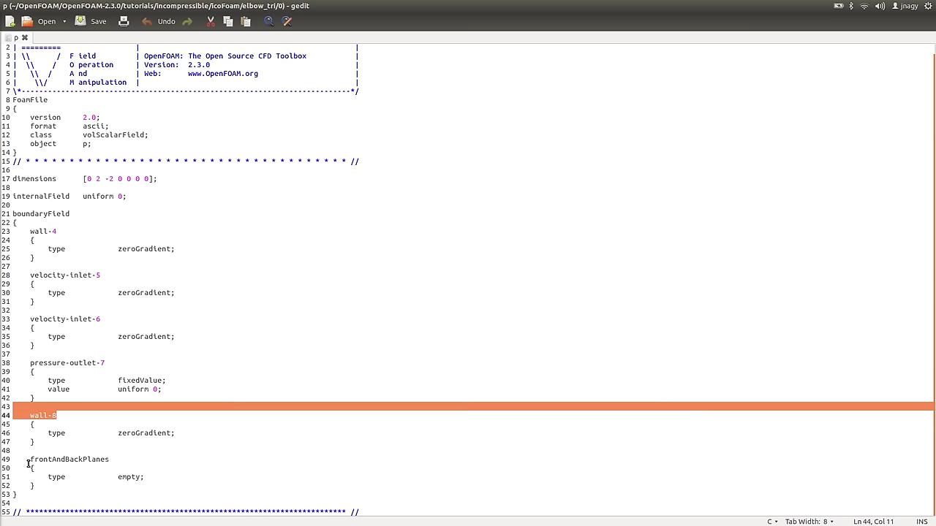
pyautogui.moveTo(39, 459); pyautogui.dragTo(134, 459)
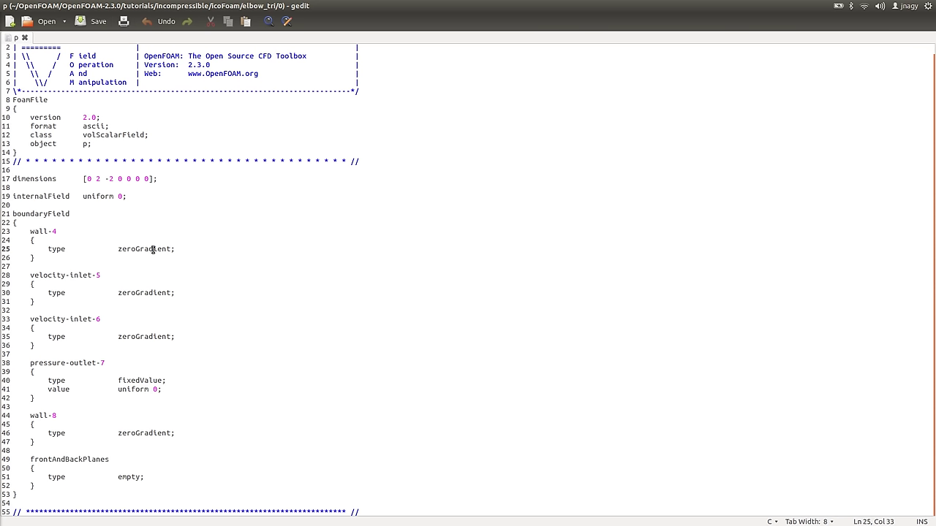
# - Examine the pressure boundary condition types of the walls, velocity inlets, pressure outlet and frontAndBackPlanes patch
pyautogui.doubleClick(153, 250)
pyautogui.doubleClick(146, 294)
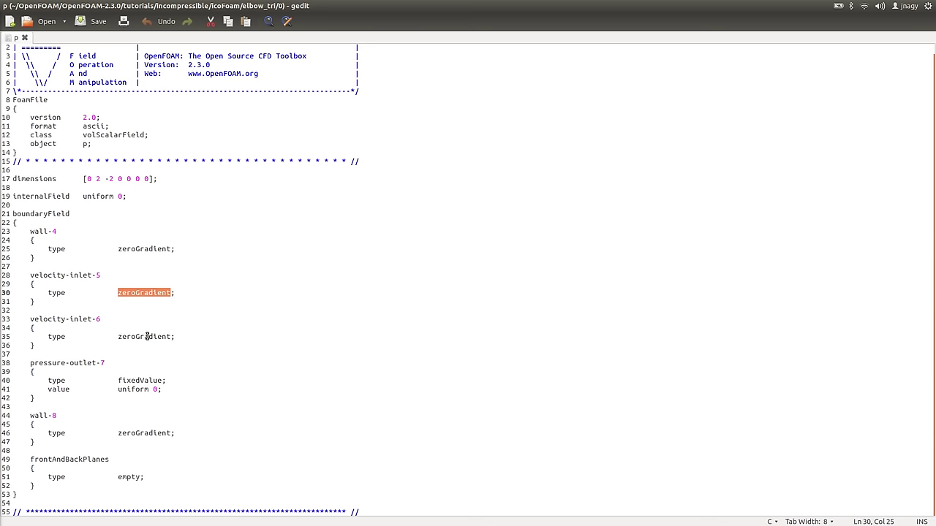
pyautogui.moveTo(30, 363); pyautogui.dragTo(209, 380)
pyautogui.click(119, 381)
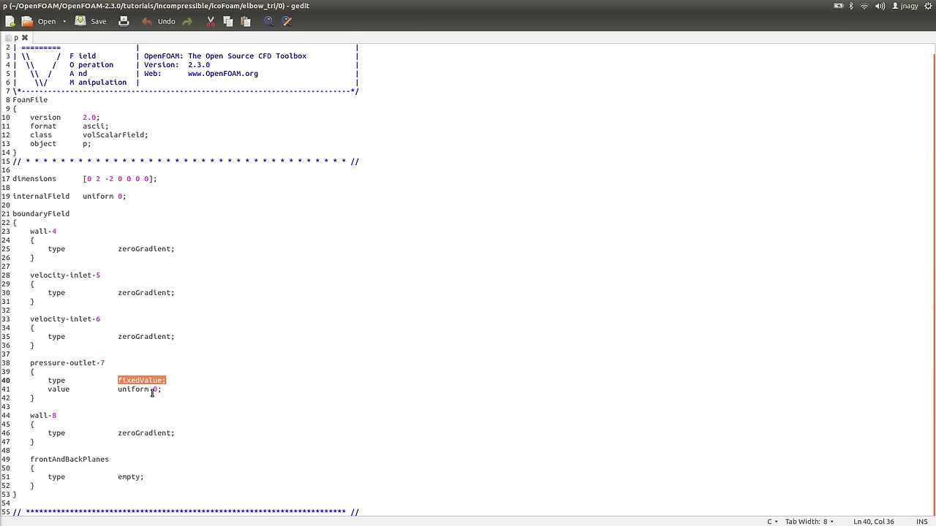
pyautogui.moveTo(153, 389); pyautogui.dragTo(178, 396)
pyautogui.click(162, 396)
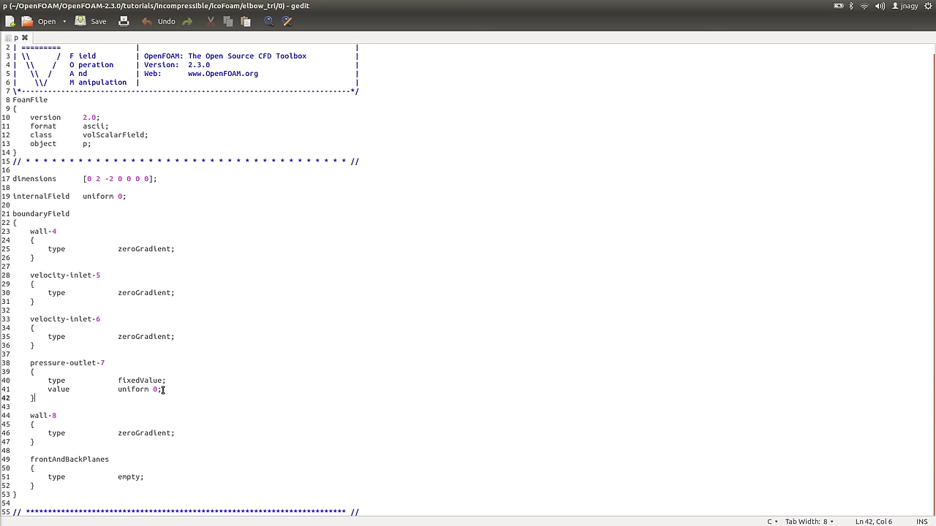
pyautogui.moveTo(163, 389); pyautogui.dragTo(1, 385)
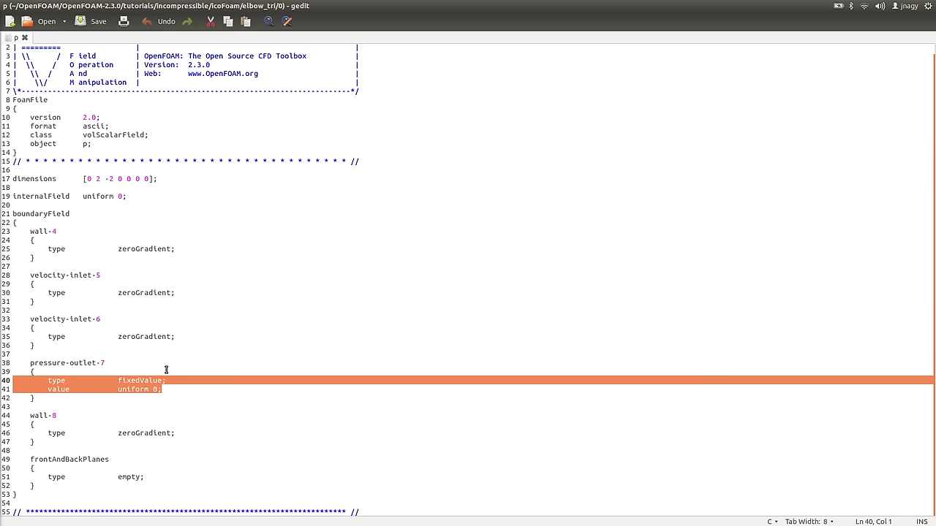
pyautogui.click(61, 417)
pyautogui.hotkey('shift', 'Home')
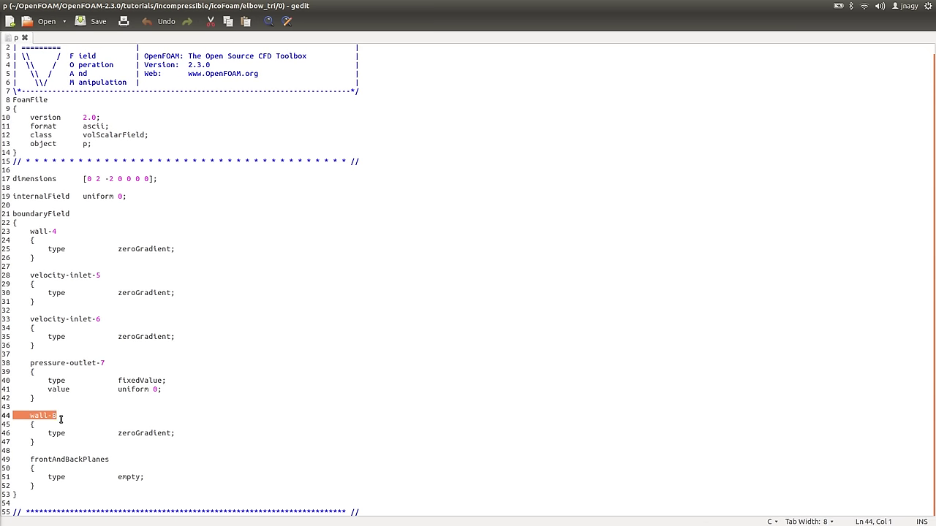
pyautogui.doubleClick(151, 434)
pyautogui.click(153, 432)
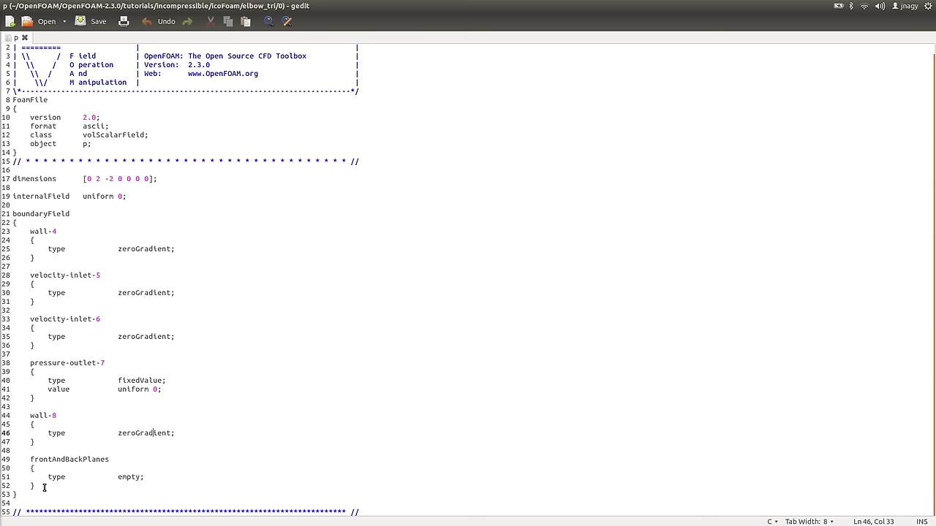
pyautogui.moveTo(44, 489); pyautogui.dragTo(16, 468)
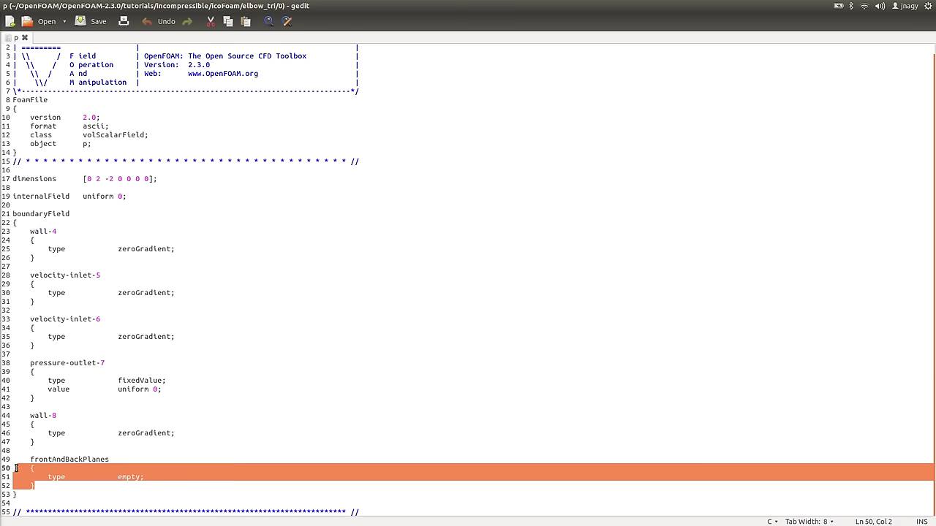
pyautogui.doubleClick(127, 479)
pyautogui.tripleClick(73, 459)
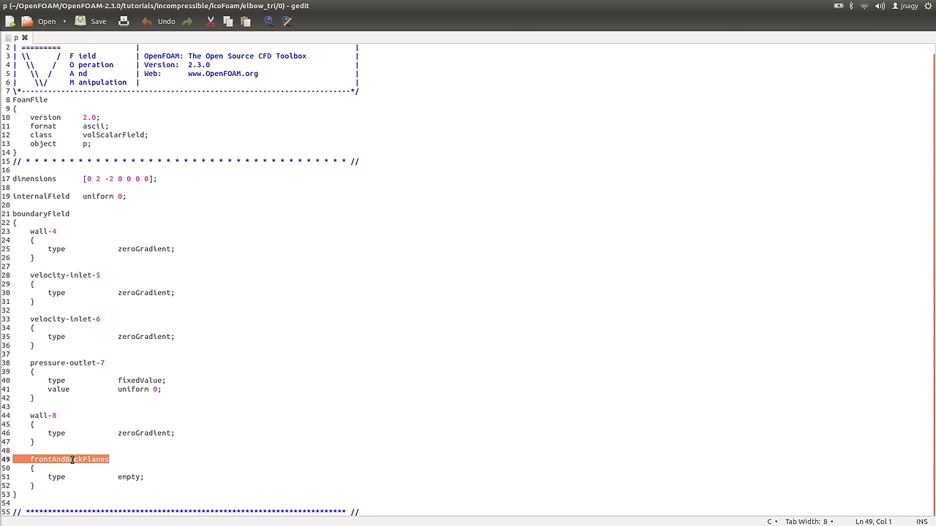
pyautogui.click(79, 459)
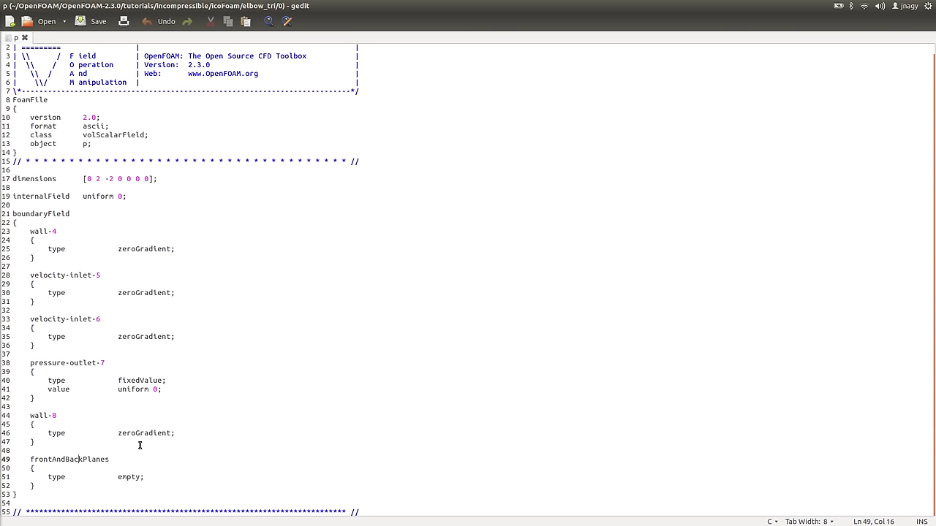
# - Open the velocity file U from the same 0 folder and examine its dimensions and internalField entries
pyautogui.hotkey('alt', 'Tab')
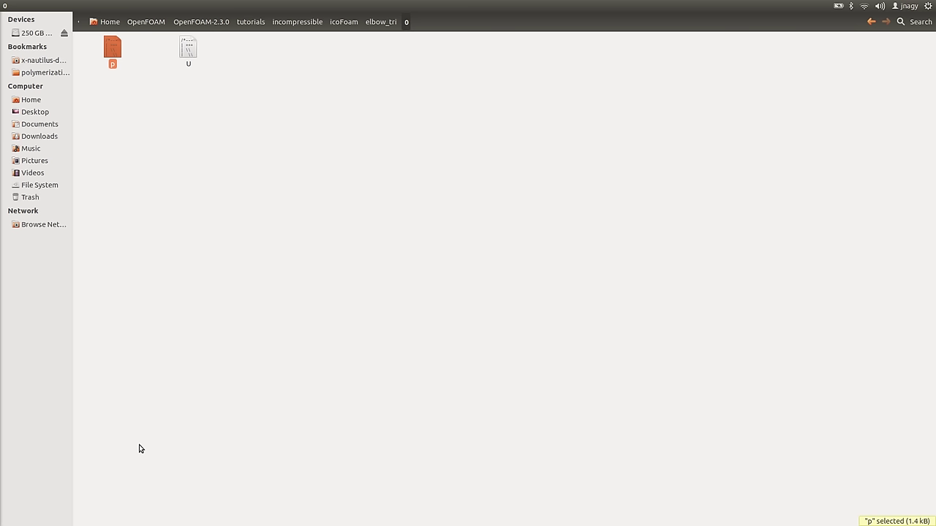
pyautogui.press('Right')
pyautogui.press('Return')
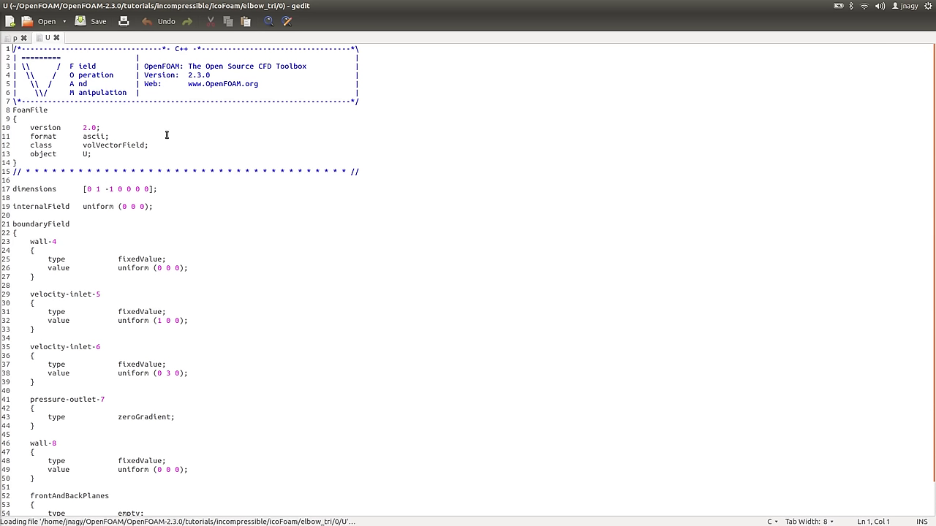
pyautogui.moveTo(159, 190); pyautogui.dragTo(22, 190)
pyautogui.doubleClick(96, 189)
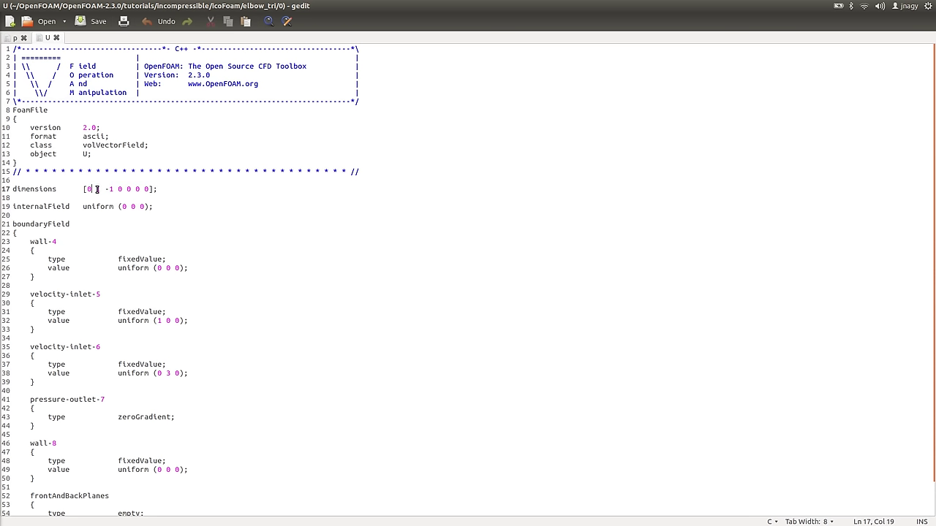
pyautogui.moveTo(105, 189); pyautogui.dragTo(114, 190)
pyautogui.moveTo(161, 208); pyautogui.dragTo(3, 207)
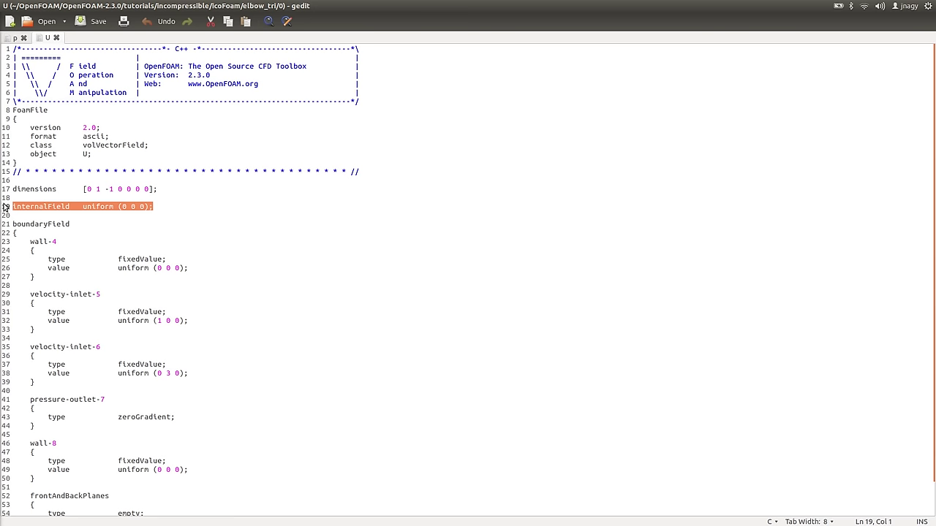
# - Compare the internalField entry of the pressure file p with the vector internalField entry of the velocity file U
pyautogui.click(13, 37)
pyautogui.moveTo(130, 195); pyautogui.dragTo(109, 196)
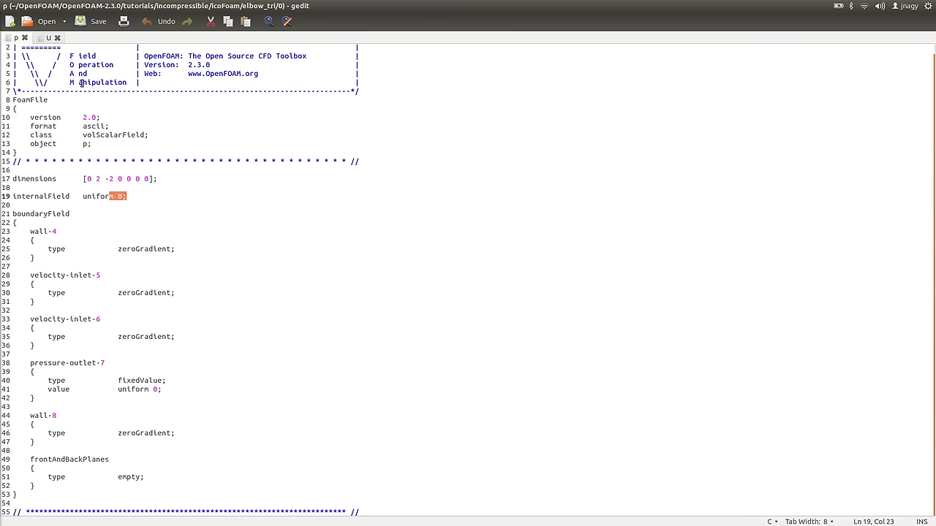
pyautogui.click(49, 38)
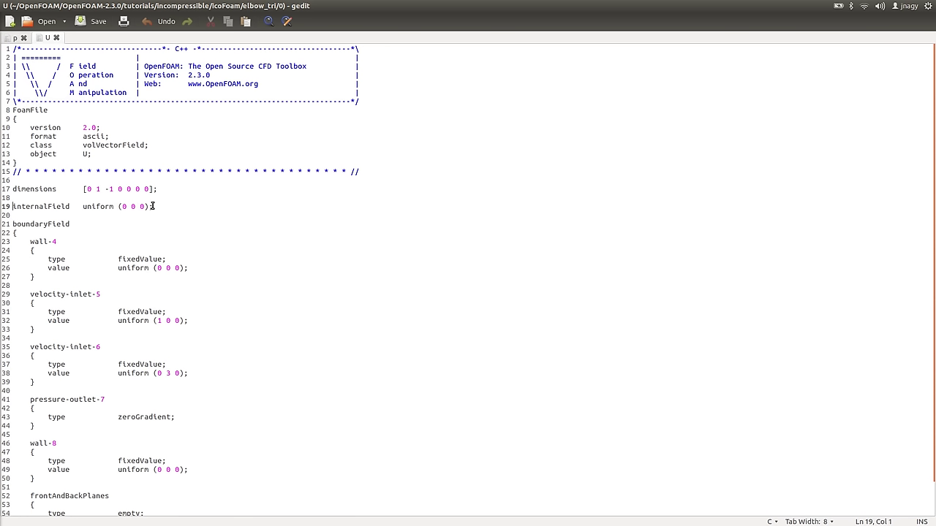
pyautogui.moveTo(154, 207); pyautogui.dragTo(116, 207)
pyautogui.click(117, 208)
# - Examine the velocity boundary condition type and value of the wall-4 and wall-8 patches in the U file
pyautogui.moveTo(121, 259); pyautogui.dragTo(227, 271)
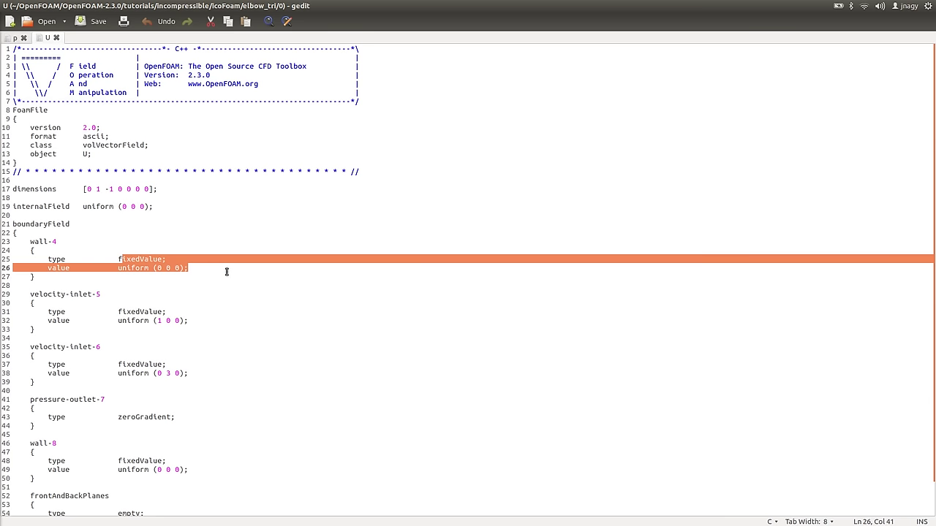
pyautogui.moveTo(38, 242); pyautogui.dragTo(81, 242)
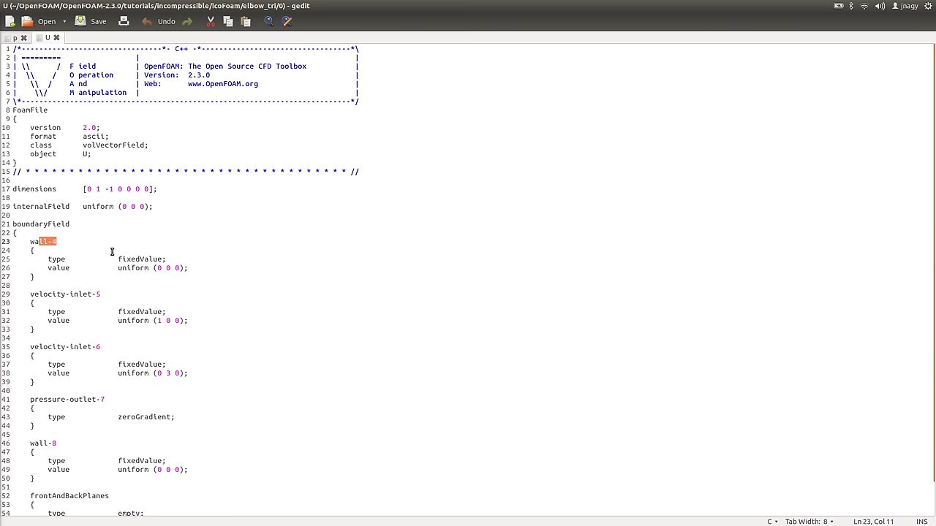
pyautogui.scroll(-1, 144, 285)
pyautogui.moveTo(209, 439); pyautogui.dragTo(5, 411)
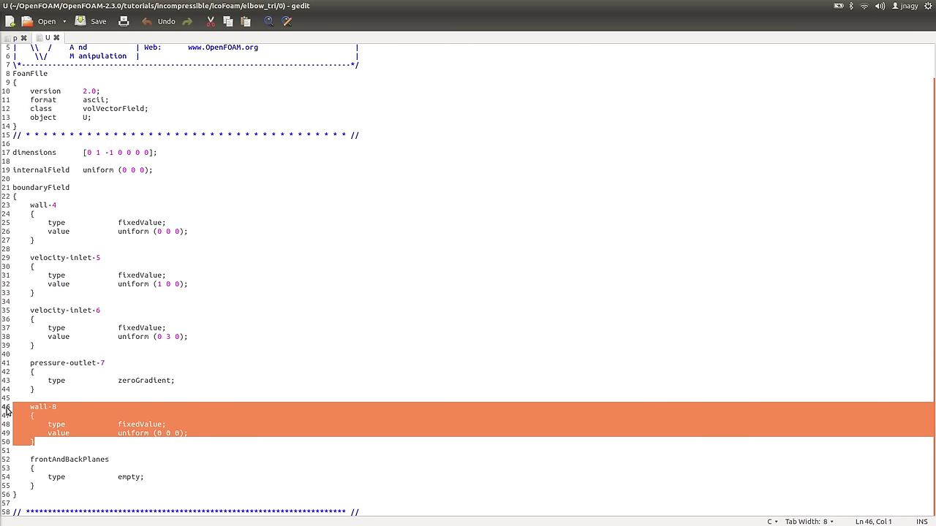
# - Examine the velocity boundary condition types and vector values of velocity-inlet-5 and velocity-inlet-6
pyautogui.click(139, 275)
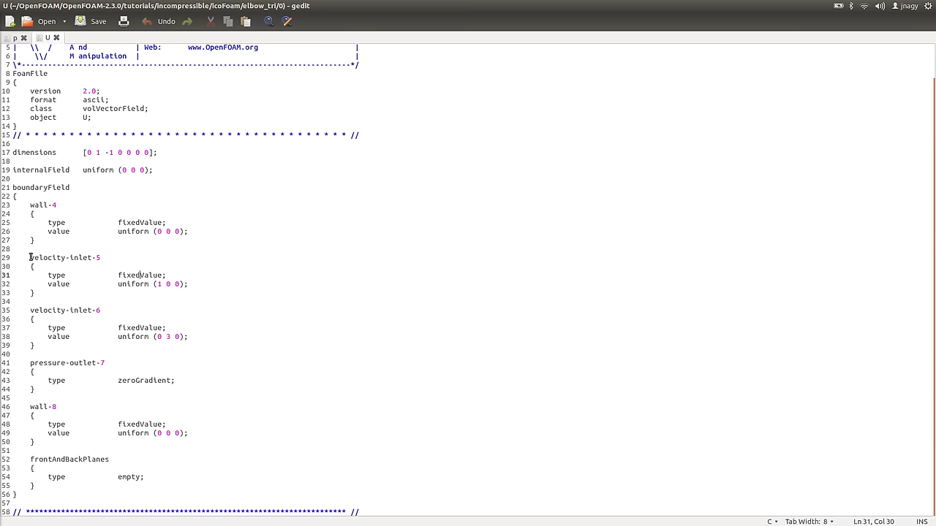
pyautogui.click(157, 283)
pyautogui.moveTo(30, 310); pyautogui.dragTo(213, 337)
pyautogui.click(138, 310)
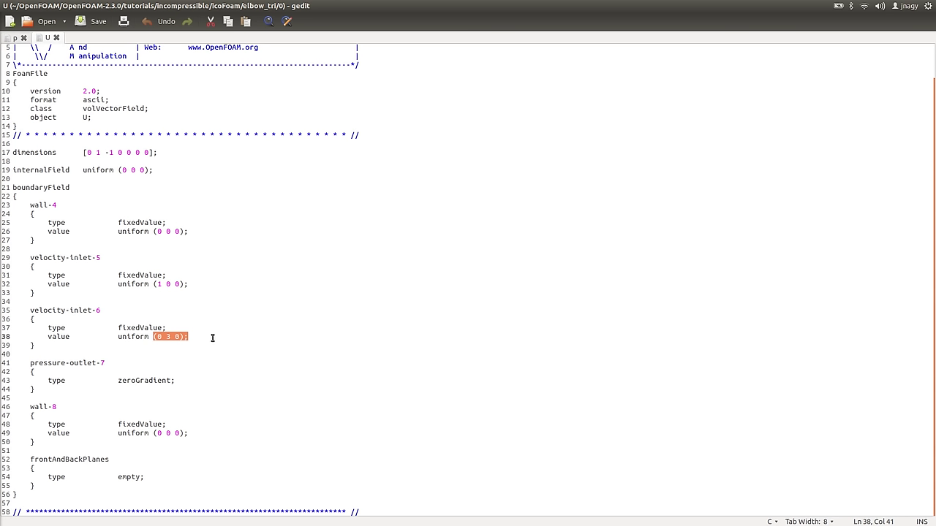
pyautogui.click(167, 336)
# - Examine the velocity boundary condition types of pressure-outlet-7 and the frontAndBackPlanes patch
pyautogui.moveTo(182, 380); pyautogui.dragTo(148, 377)
pyautogui.tripleClick(148, 378)
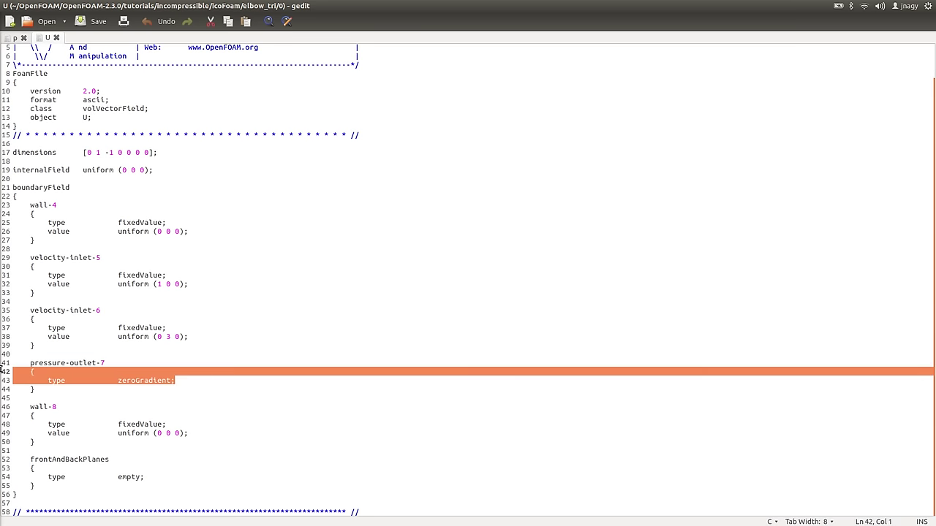
pyautogui.doubleClick(158, 383)
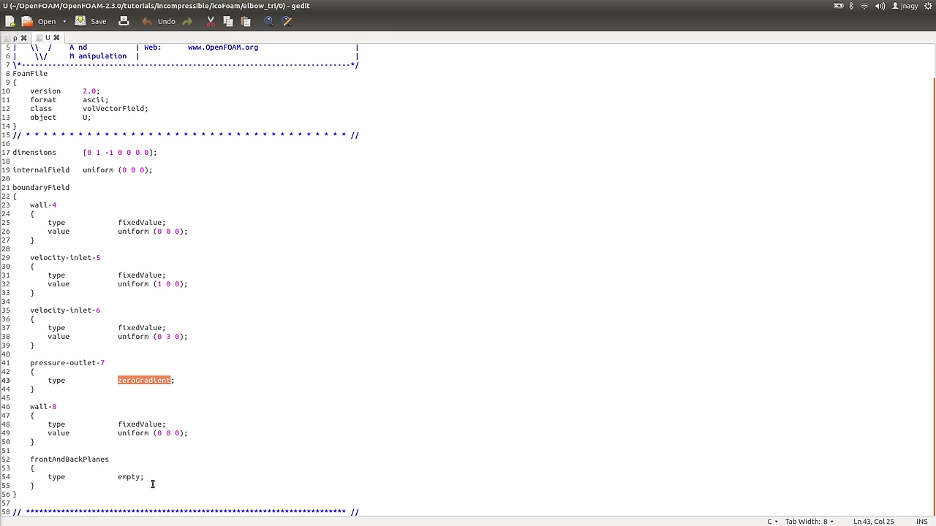
pyautogui.moveTo(60, 485); pyautogui.dragTo(85, 464)
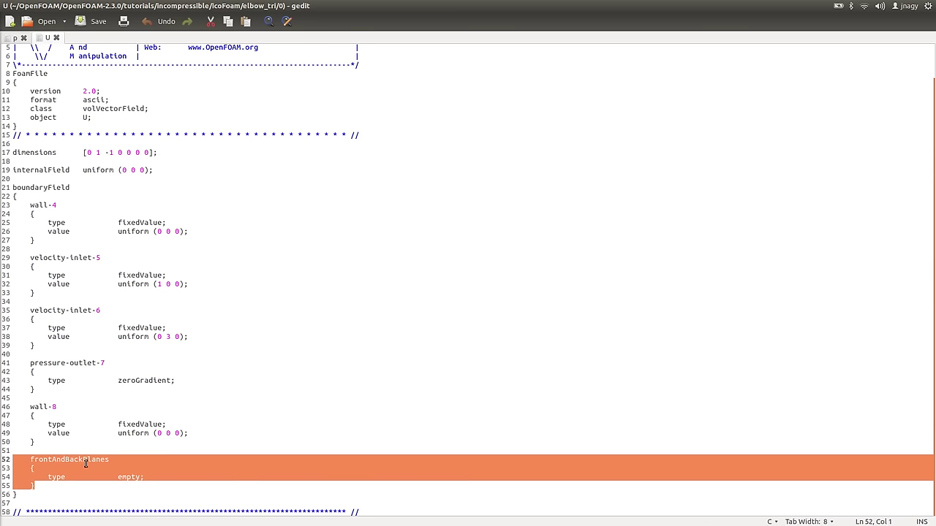
pyautogui.click(86, 465)
# - Switch to the file manager and open the transportProperties file from the elbow_tri case's constant folder
pyautogui.hotkey('ctrl', 'q')
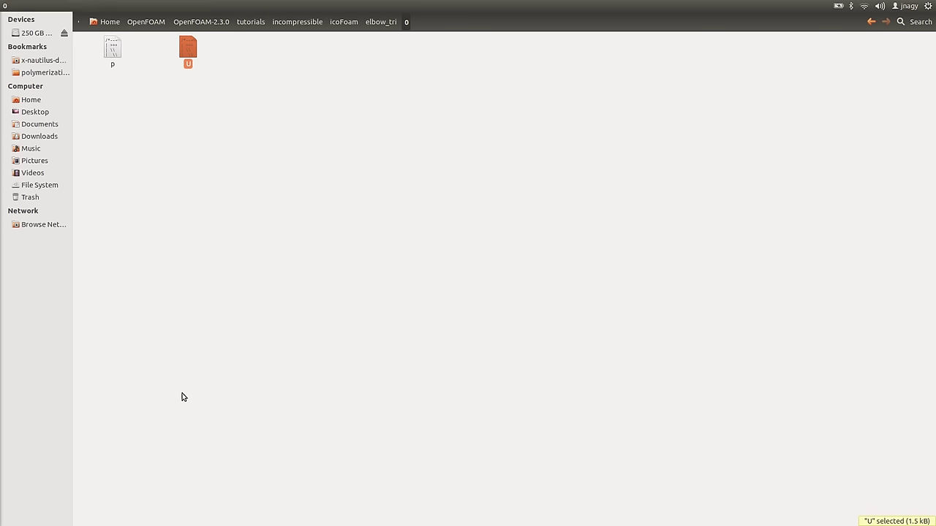
pyautogui.press('BackSpace')
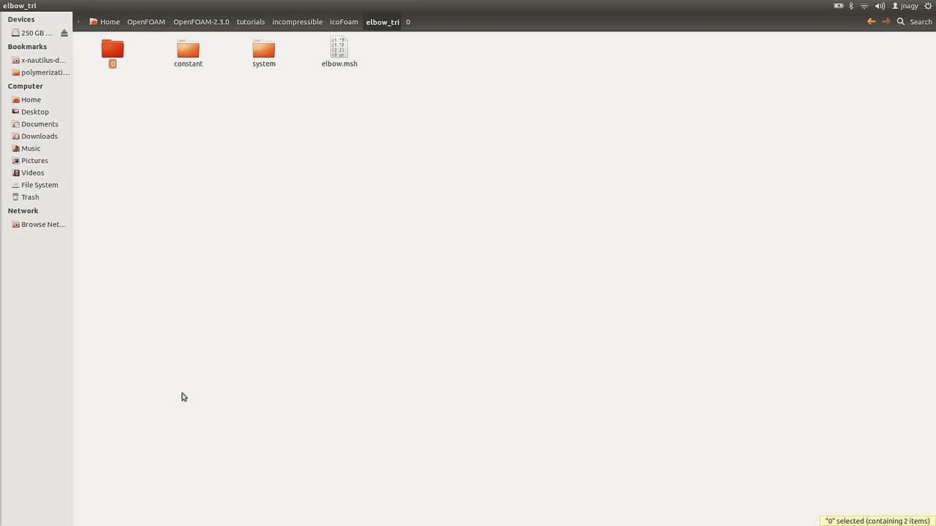
pyautogui.press('Right')
pyautogui.press('Return')
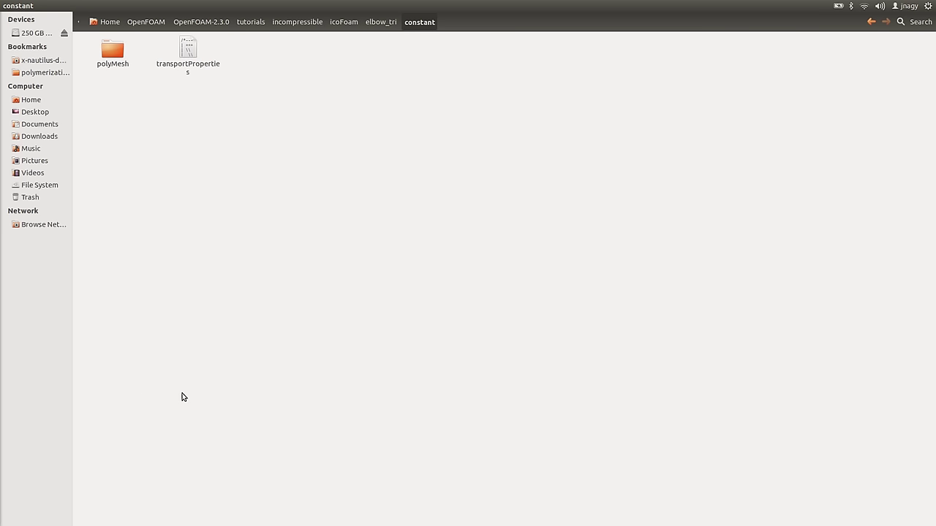
pyautogui.press('Right')
pyautogui.press('Right')
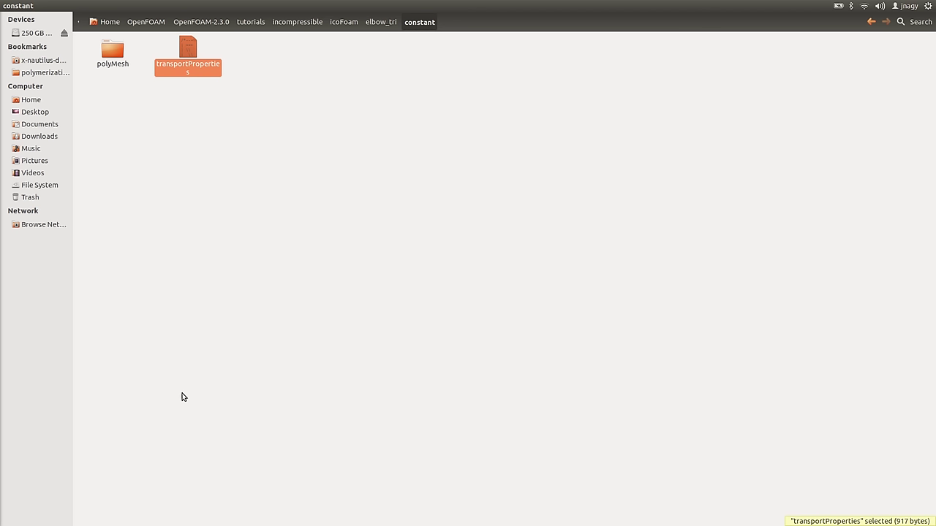
pyautogui.press('Return')
# - Examine the viscosity entry nu in transportProperties, including its dimensions and value, and return to the file manager
pyautogui.press('Down')
pyautogui.press('Down')
pyautogui.press('Down')
pyautogui.press('Down')
pyautogui.press('Down')
pyautogui.press('Down')
pyautogui.press('Down')
pyautogui.press('Down')
pyautogui.press('Down')
pyautogui.press('Down')
pyautogui.press('Down')
pyautogui.press('Down')
pyautogui.press('Down')
pyautogui.press('Up')
pyautogui.press('Up')
pyautogui.press('Up')
pyautogui.press('End')
pyautogui.press('Left')
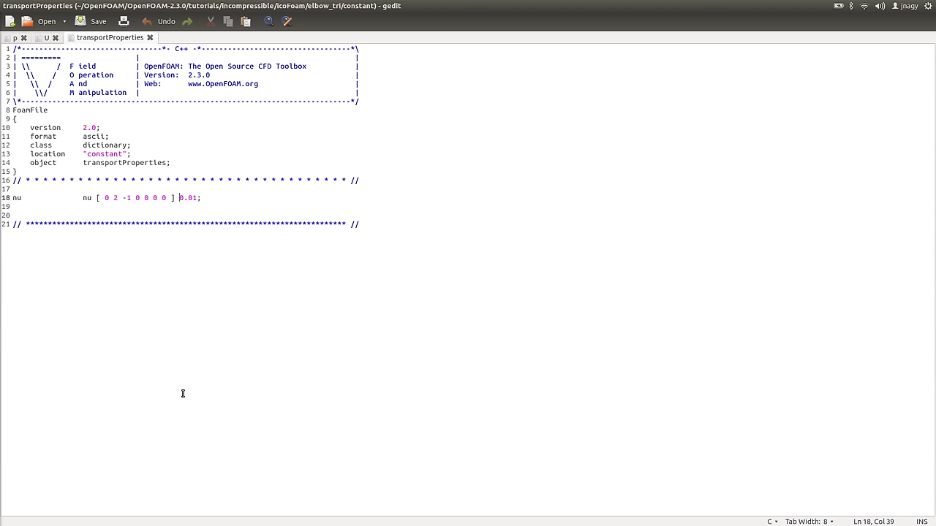
pyautogui.press('Up')
pyautogui.press('Up')
pyautogui.press('Down')
pyautogui.press('Down')
pyautogui.press('Down')
pyautogui.hotkey('alt', 'Tab')
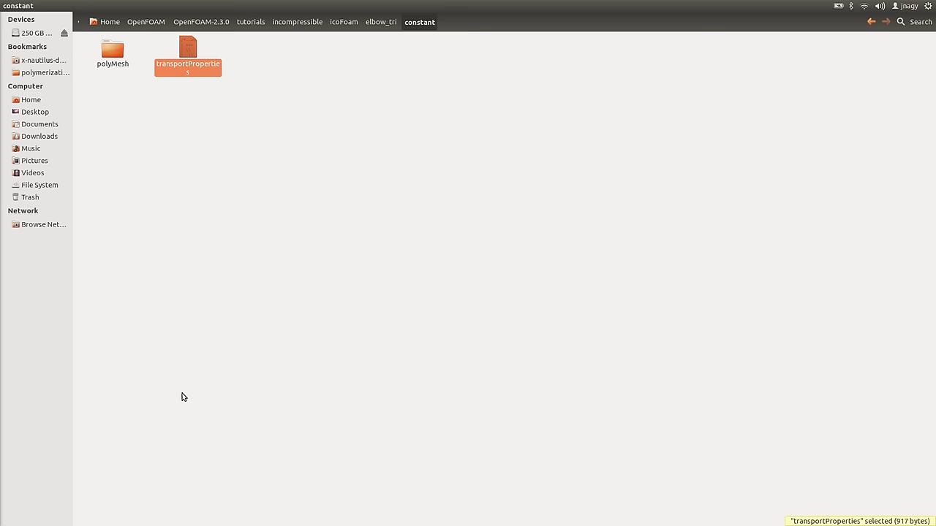
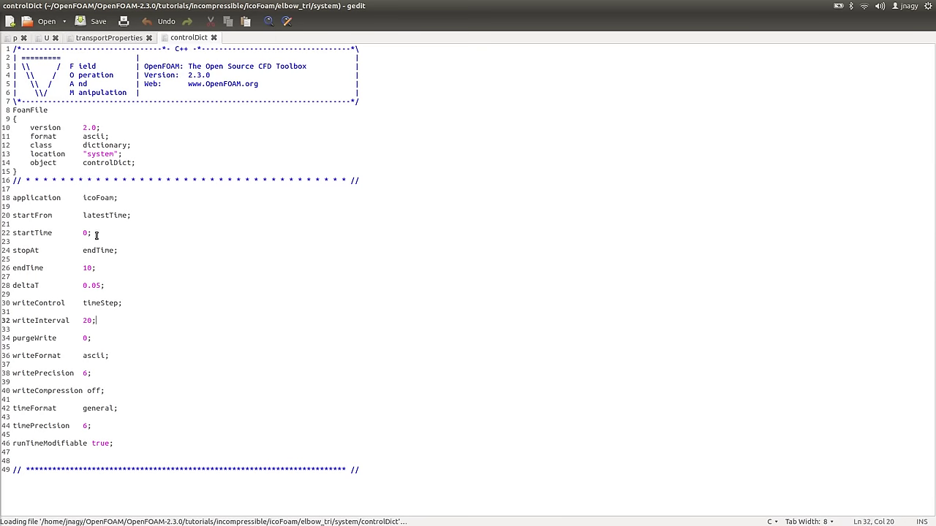
# - Examine the startTime and startFrom entries of the elbow_tri controlDict file
pyautogui.moveTo(92, 232); pyautogui.dragTo(2, 232)
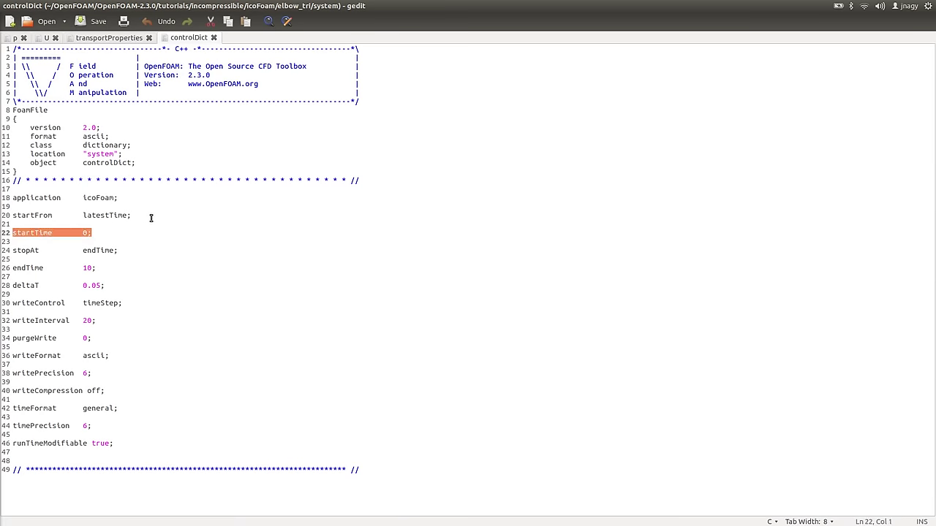
pyautogui.moveTo(135, 215); pyautogui.dragTo(7, 215)
pyautogui.doubleClick(109, 215)
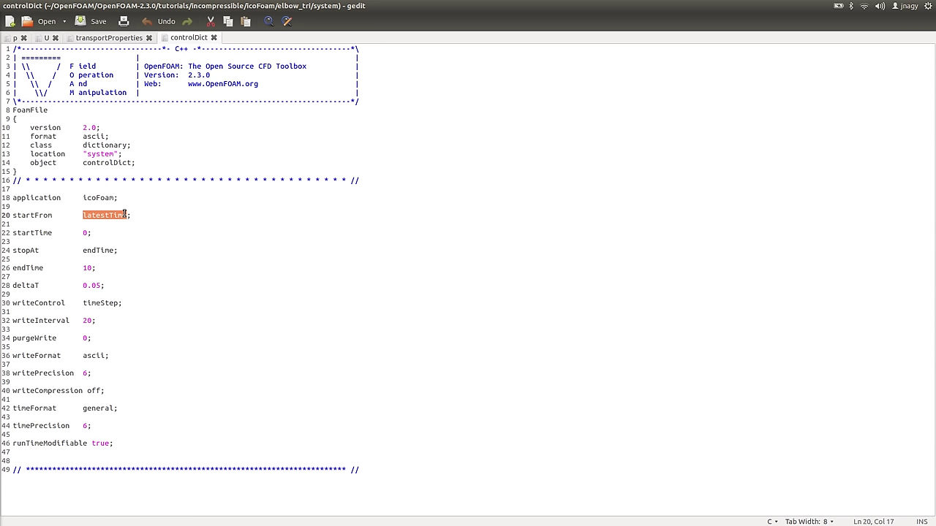
# - Set endTime to 75 in the controlDict file
pyautogui.press('Down')
pyautogui.press('Down')
pyautogui.press('Down')
pyautogui.press('Down')
pyautogui.press('Down')
pyautogui.press('Down')
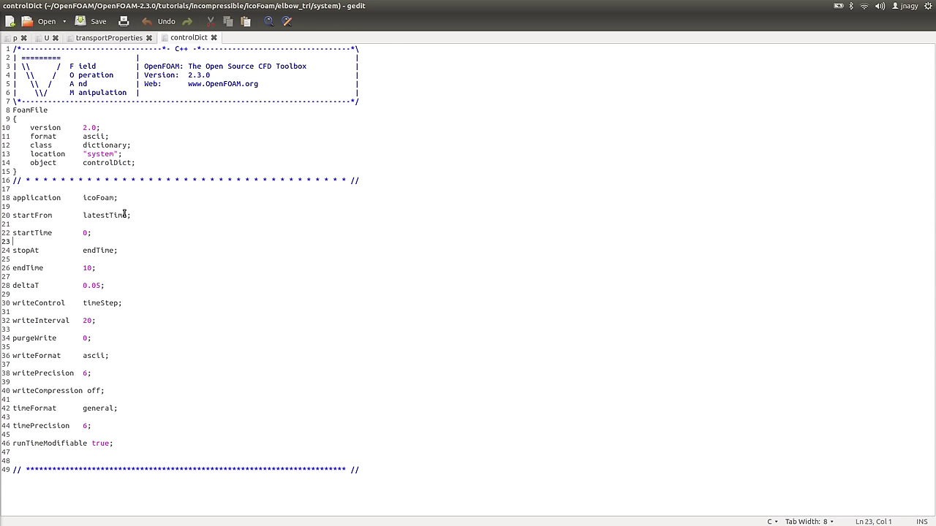
pyautogui.press('BackSpace')
pyautogui.press('BackSpace')
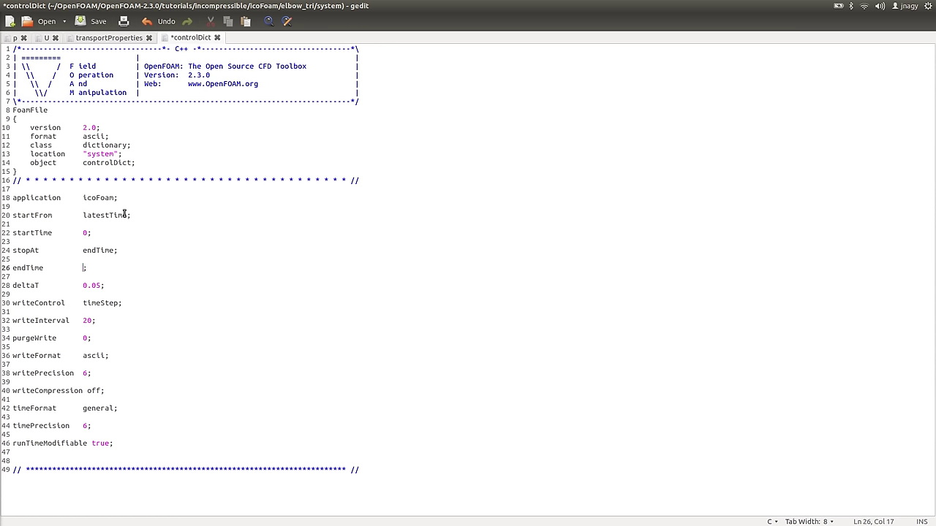
pyautogui.write('75')
# - Review the deltaT time step entry and save the controlDict file
pyautogui.click(104, 303)
pyautogui.press('Down')
pyautogui.press('Down')
pyautogui.moveTo(106, 286); pyautogui.dragTo(79, 285)
pyautogui.click(90, 21)
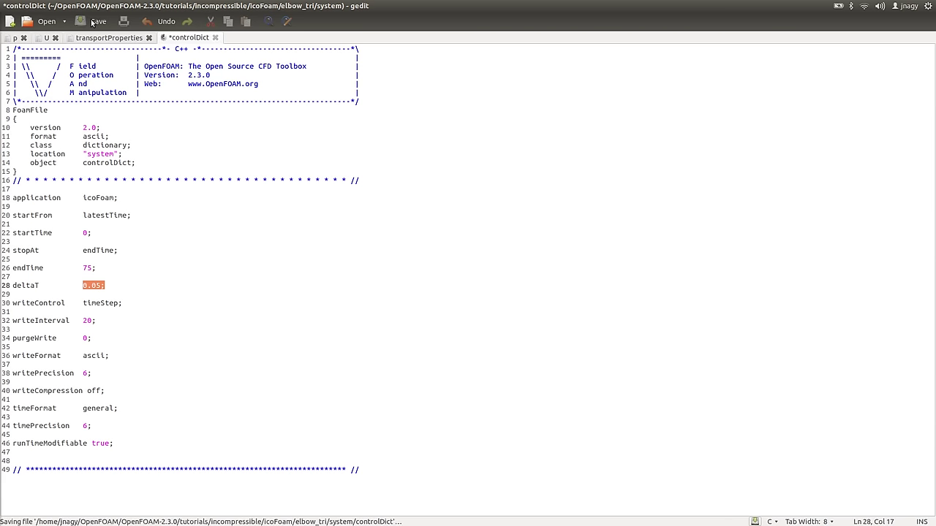
# - Open fvSchemes from the case's system folder and review its discretisation schemes
pyautogui.hotkey('alt', 'Tab')
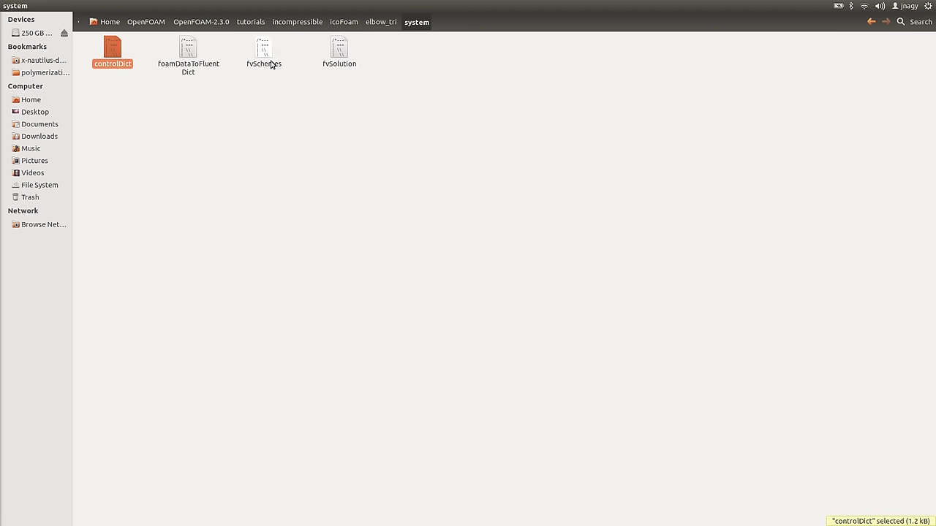
pyautogui.doubleClick(269, 63)
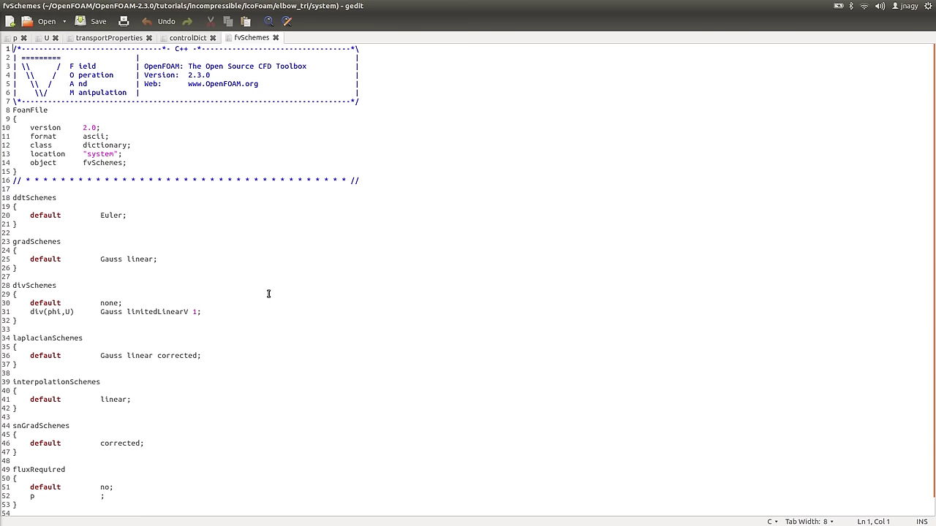
pyautogui.scroll(-1, 194, 195)
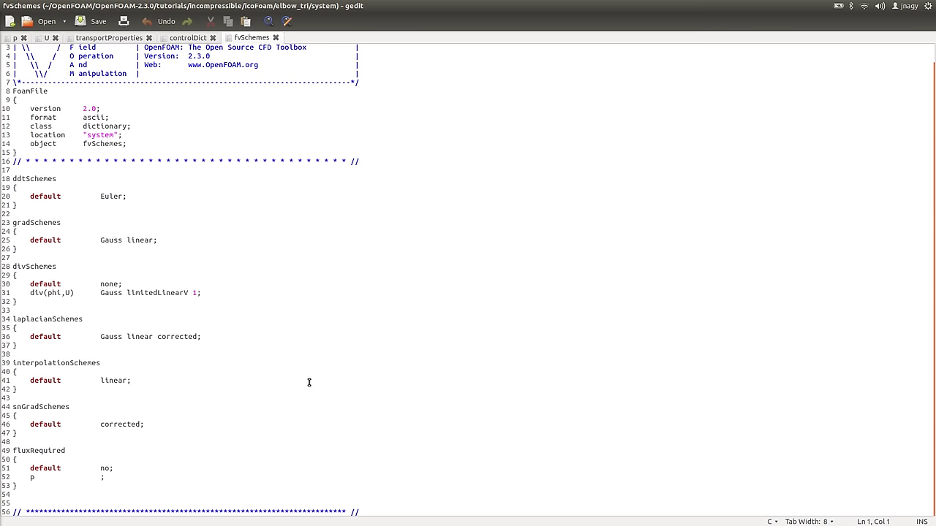
# - Open fvSolution from the system folder and examine the nCorrectors and nNonOrthogonalCorrectors entries under PISO
pyautogui.hotkey('alt', 'Tab')
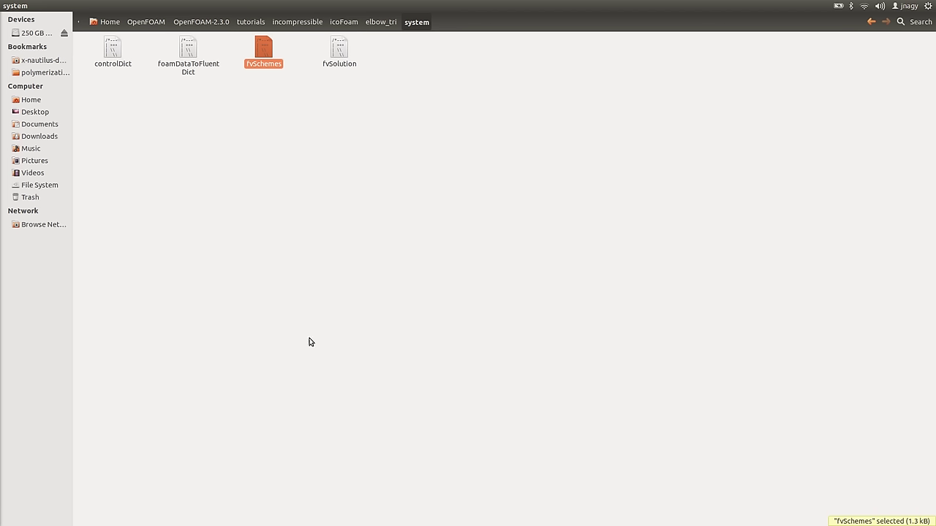
pyautogui.doubleClick(342, 65)
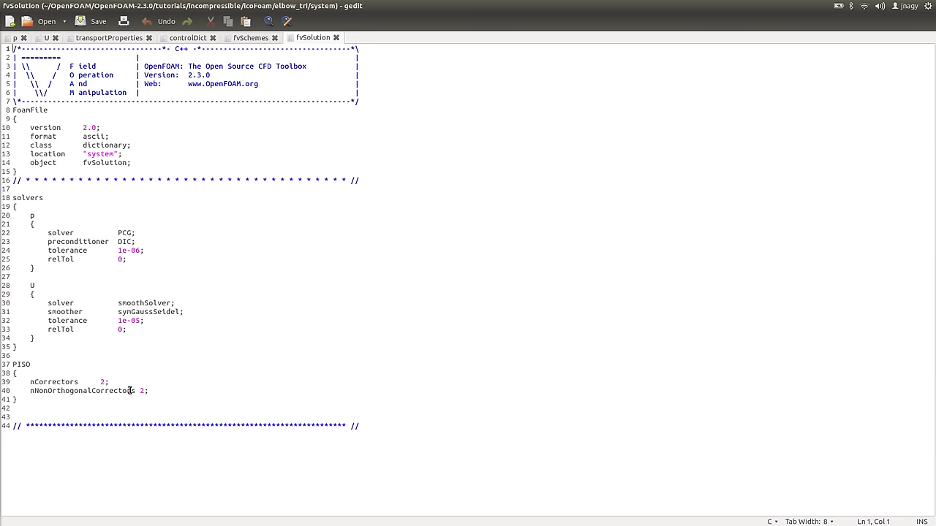
pyautogui.moveTo(152, 391); pyautogui.dragTo(3, 383)
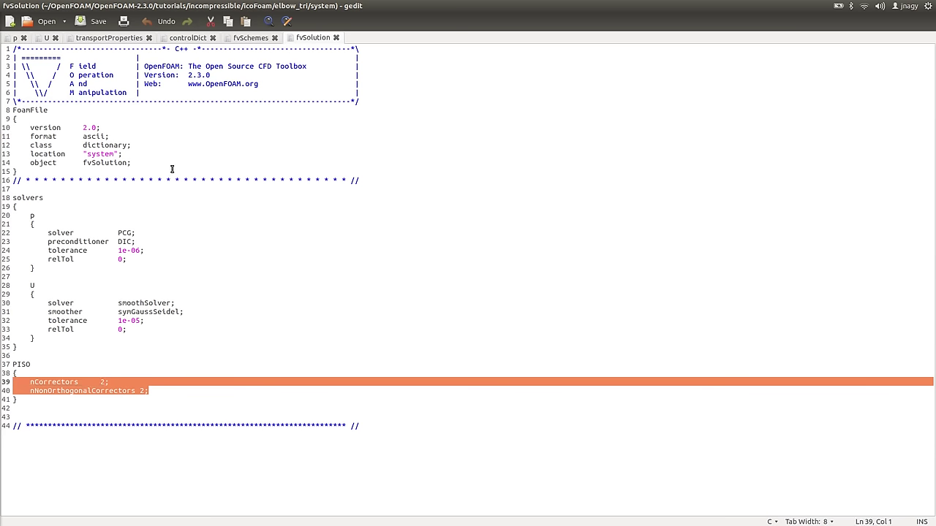
# - Open the solver source icoFoam.C from OpenFOAM-2.3.0/applications/solvers/incompressible/icoFoam and view its main function with the time loop
pyautogui.hotkey('alt', 'Tab')
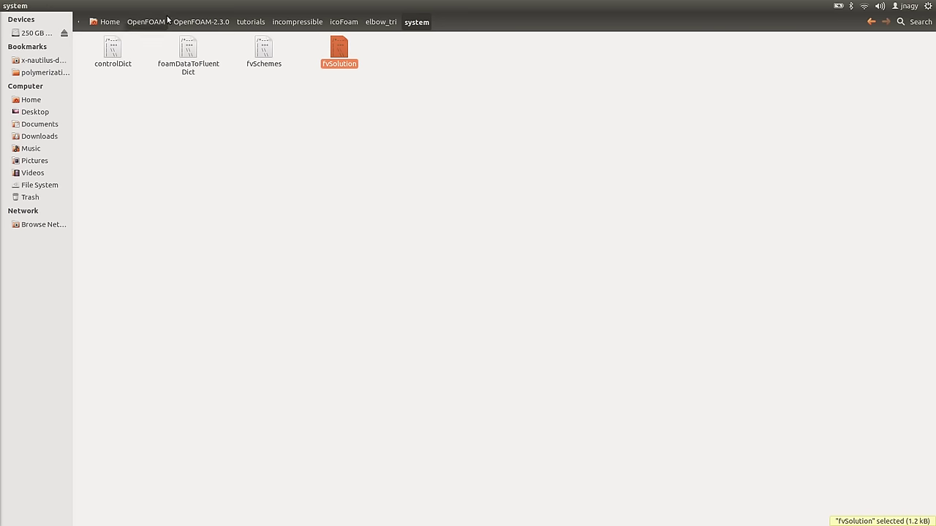
pyautogui.click(151, 23)
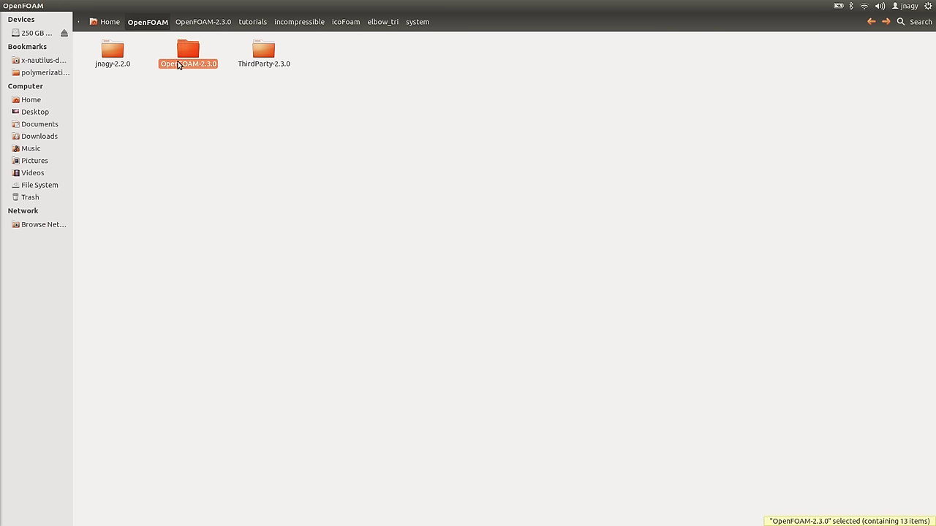
pyautogui.doubleClick(182, 58)
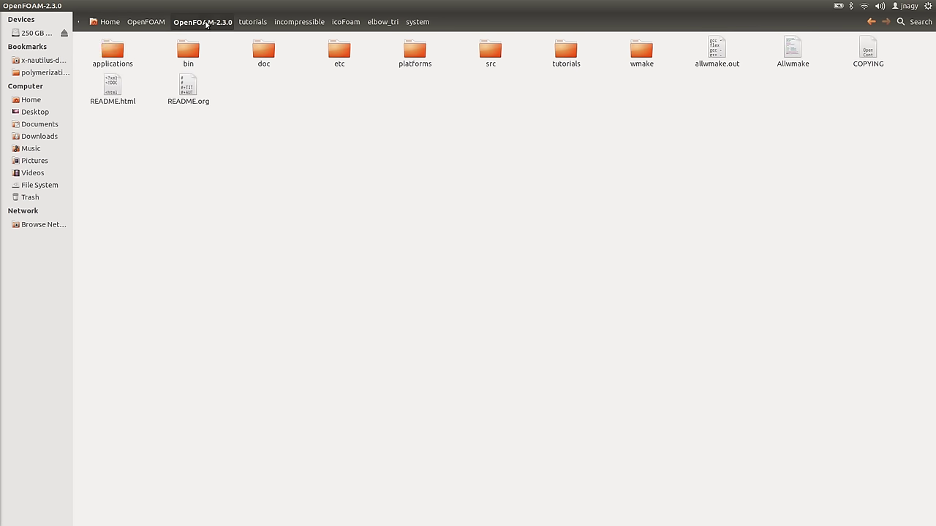
pyautogui.doubleClick(120, 56)
pyautogui.doubleClick(121, 57)
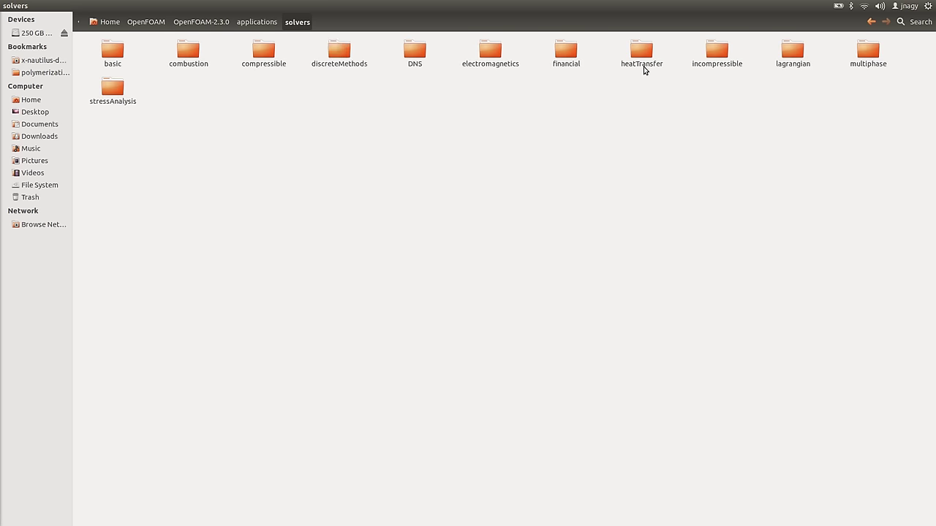
pyautogui.doubleClick(717, 51)
pyautogui.doubleClick(270, 59)
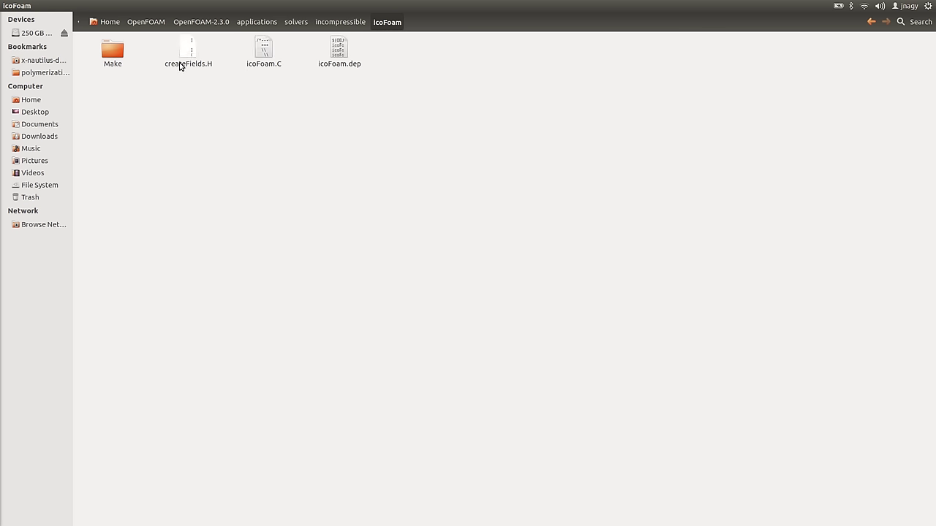
pyautogui.doubleClick(265, 64)
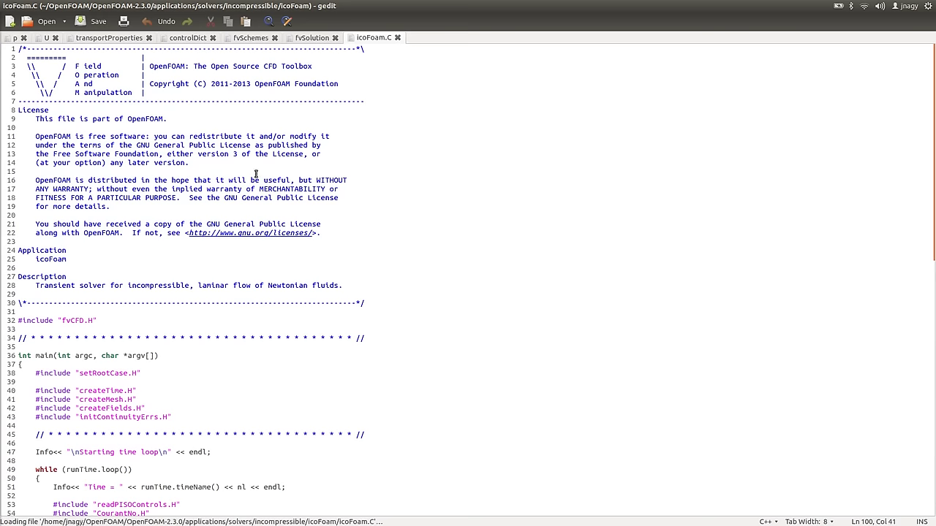
pyautogui.scroll(-4, 195, 238)
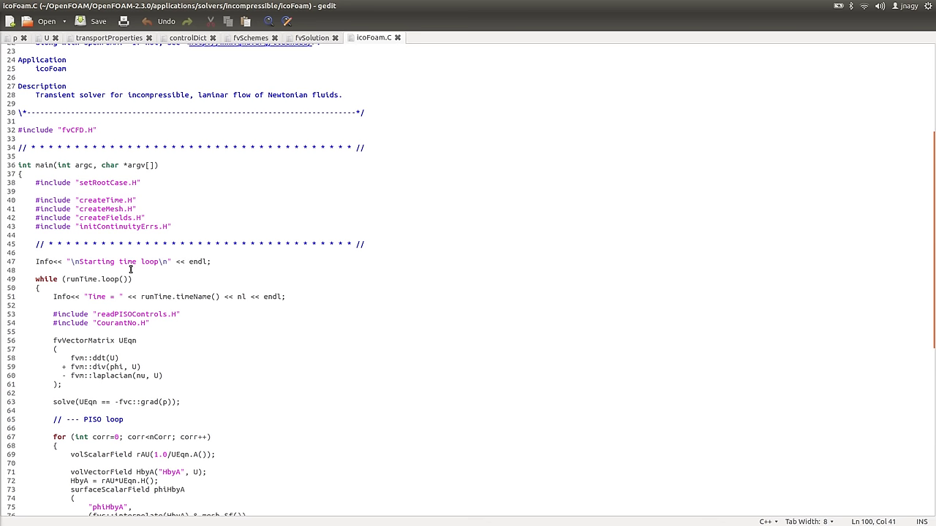
# - Review the createTime.H, createMesh.H and createFields.H include lines in the main function of icoFoam.C
pyautogui.moveTo(137, 199); pyautogui.dragTo(10, 195)
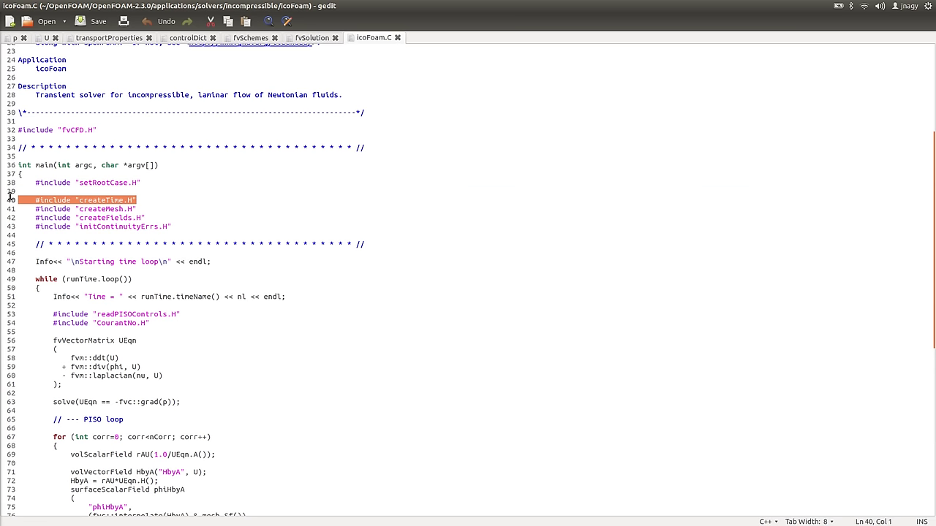
pyautogui.hotkey('shift', 'Down')
pyautogui.moveTo(150, 218); pyautogui.dragTo(23, 218)
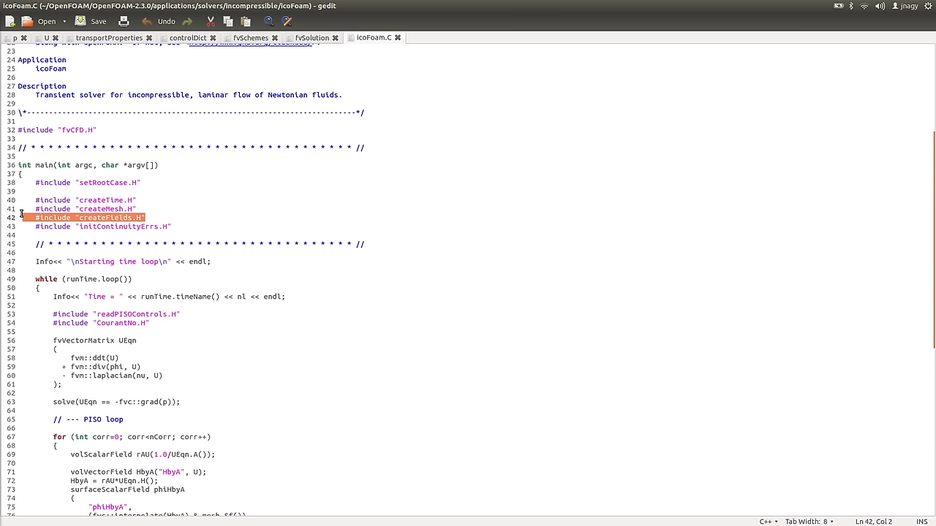
# - Open createFields.H from the icoFoam solver folder and compare its nu lookup with the transportProperties file
pyautogui.hotkey('alt', 'Tab')
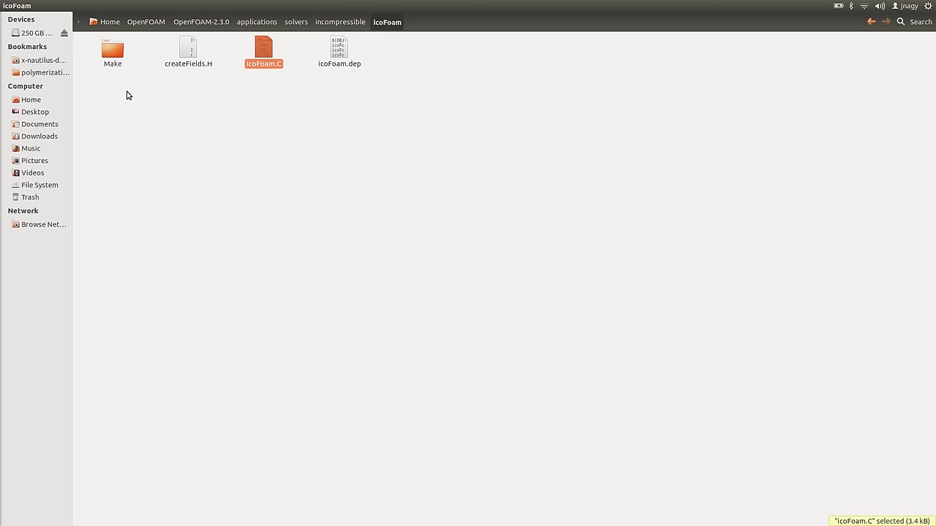
pyautogui.doubleClick(187, 61)
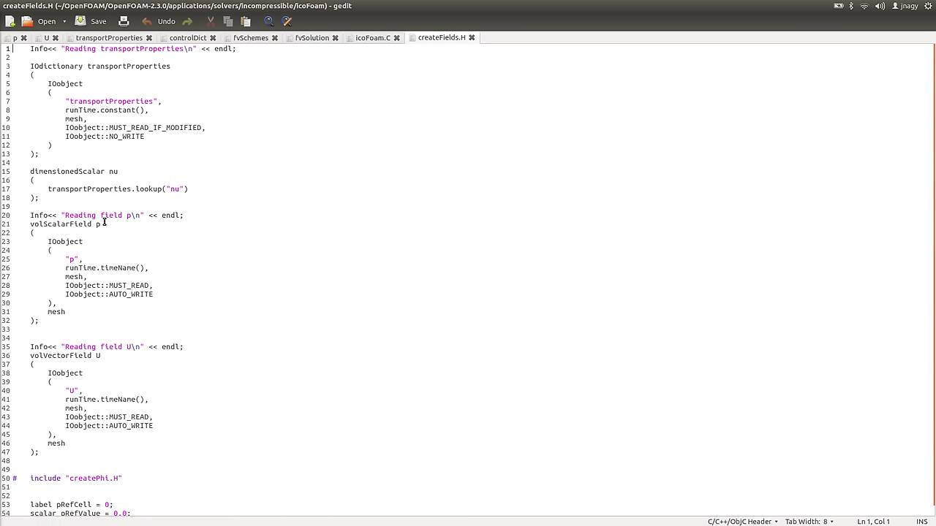
pyautogui.moveTo(194, 182); pyautogui.dragTo(9, 168)
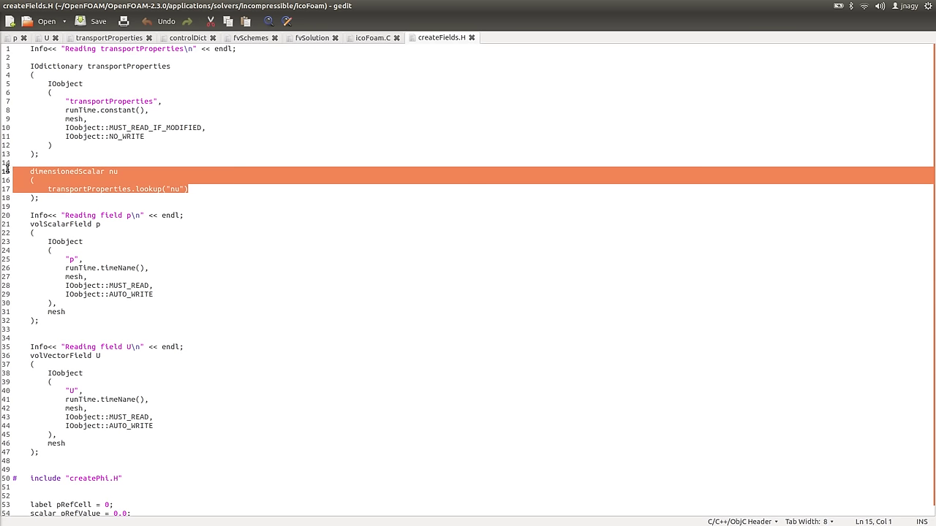
pyautogui.click(105, 39)
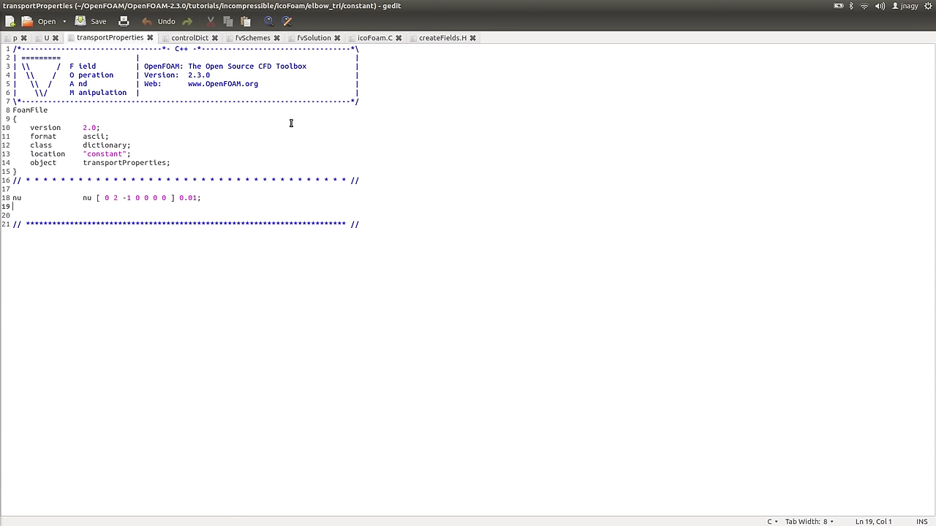
pyautogui.click(446, 40)
# - Examine the volScalarField p block in createFields.H and compare it with the case's p file
pyautogui.scroll(-1, 176, 241)
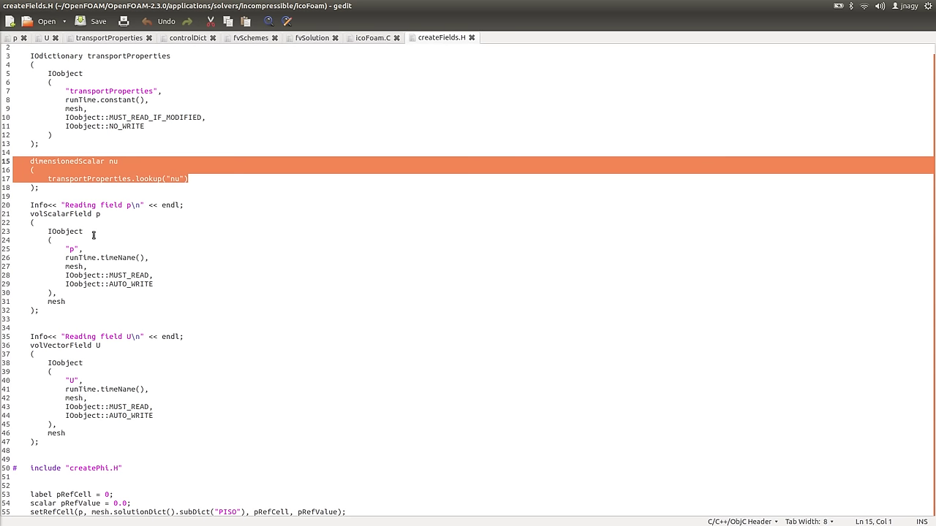
pyautogui.moveTo(48, 204); pyautogui.dragTo(156, 311)
pyautogui.click(15, 37)
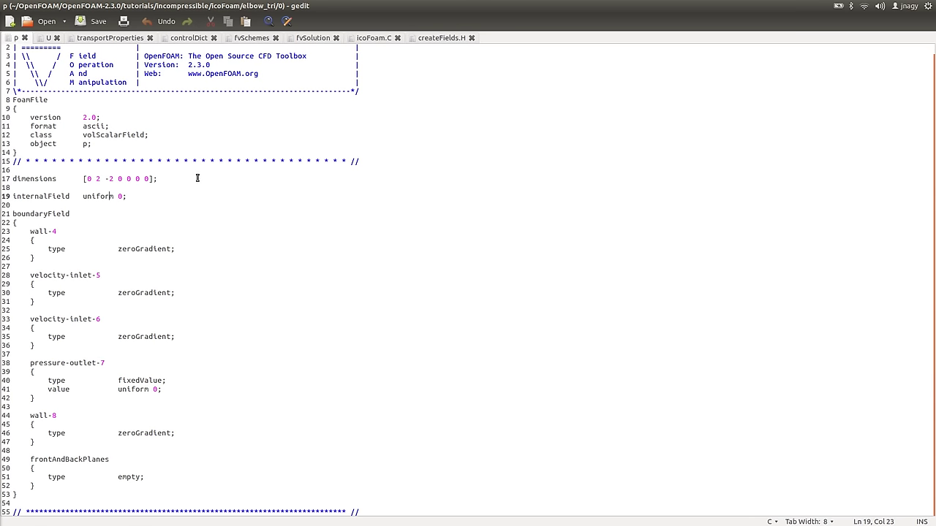
pyautogui.click(440, 38)
# - Compare the volVectorField U block with the U file's internal field and boundary values, and check the createPhi.H include in createFields.H
pyautogui.moveTo(64, 446); pyautogui.dragTo(3, 337)
pyautogui.click(47, 37)
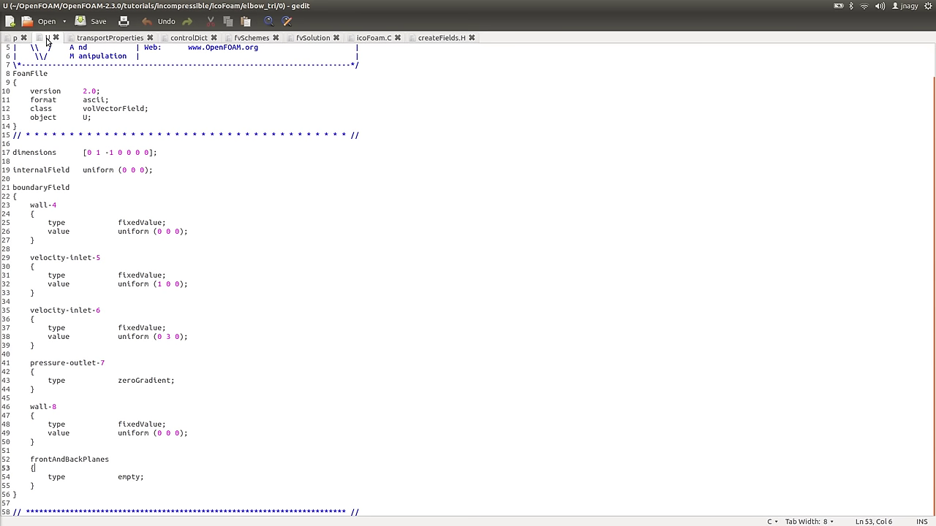
pyautogui.moveTo(153, 170); pyautogui.dragTo(6, 161)
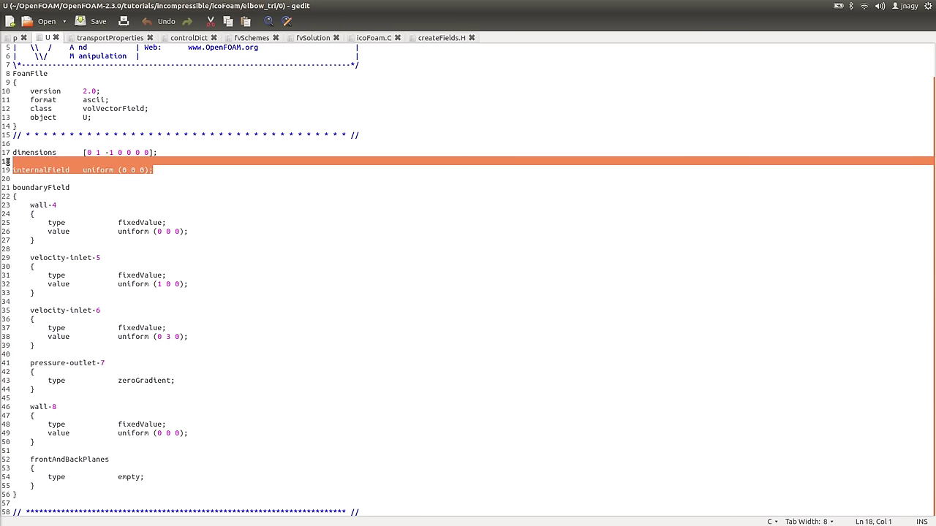
pyautogui.click(209, 328)
pyautogui.moveTo(190, 349); pyautogui.dragTo(4, 210)
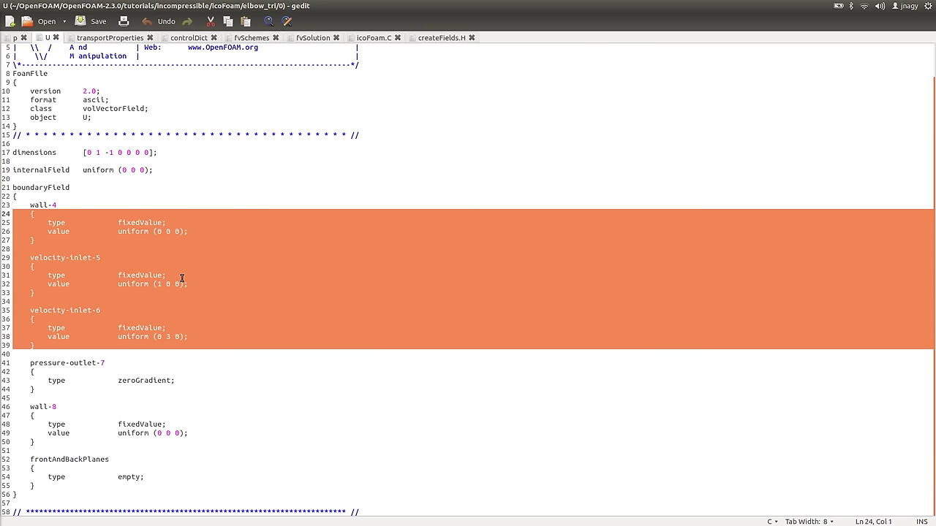
pyautogui.click(214, 284)
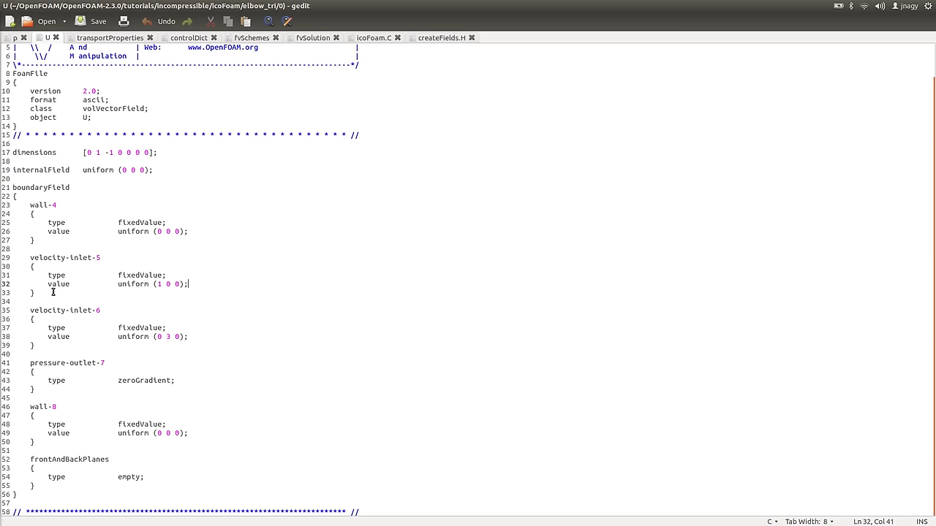
pyautogui.click(430, 39)
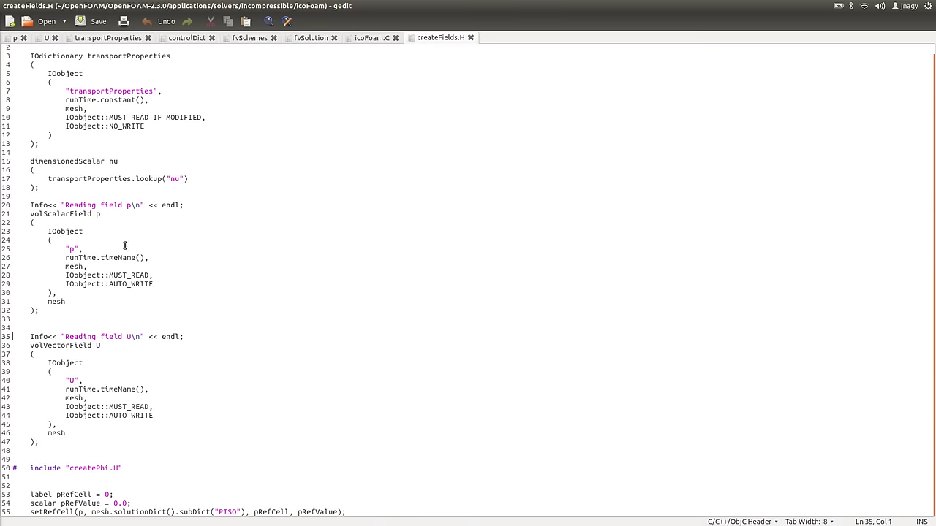
pyautogui.moveTo(123, 468); pyautogui.dragTo(3, 468)
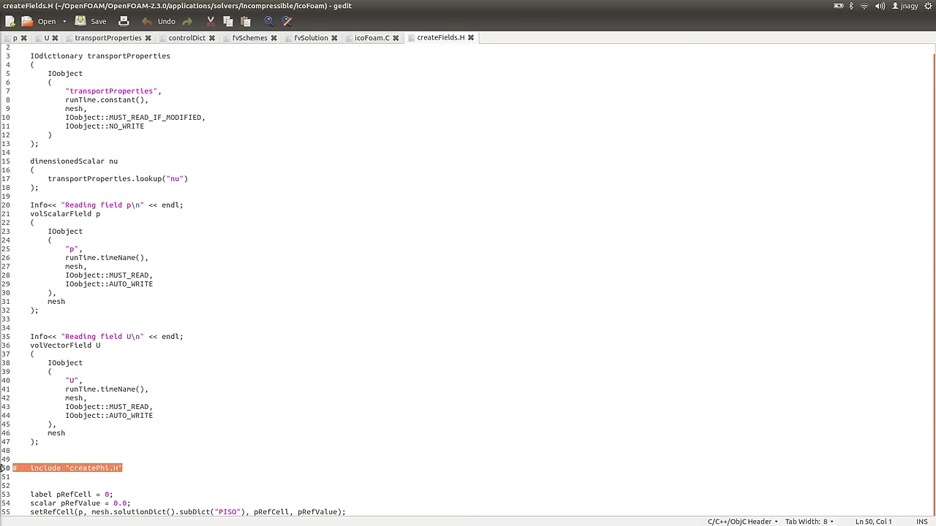
# - Return to icoFoam.C and examine the ddt, div and laplacian terms of the UEqn momentum matrix
pyautogui.click(372, 39)
pyautogui.scroll(-8, 297, 149)
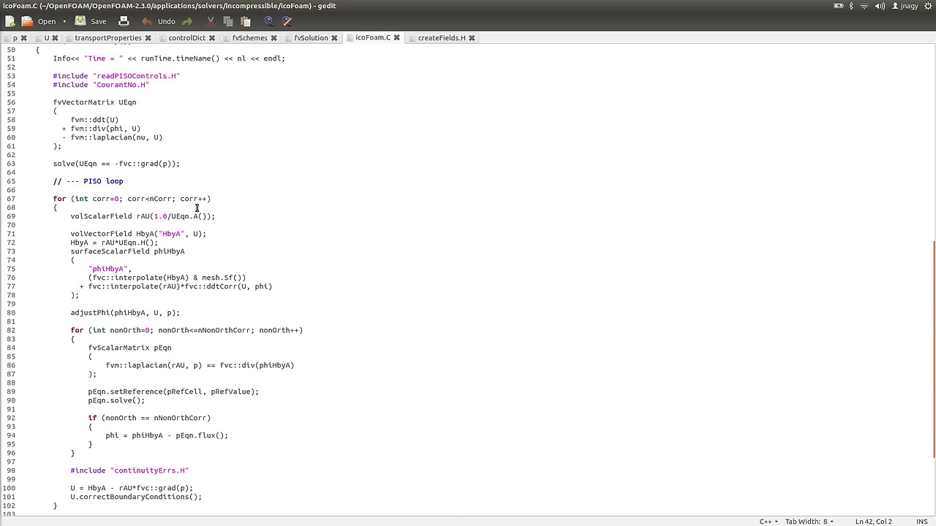
pyautogui.scroll(5, 198, 208)
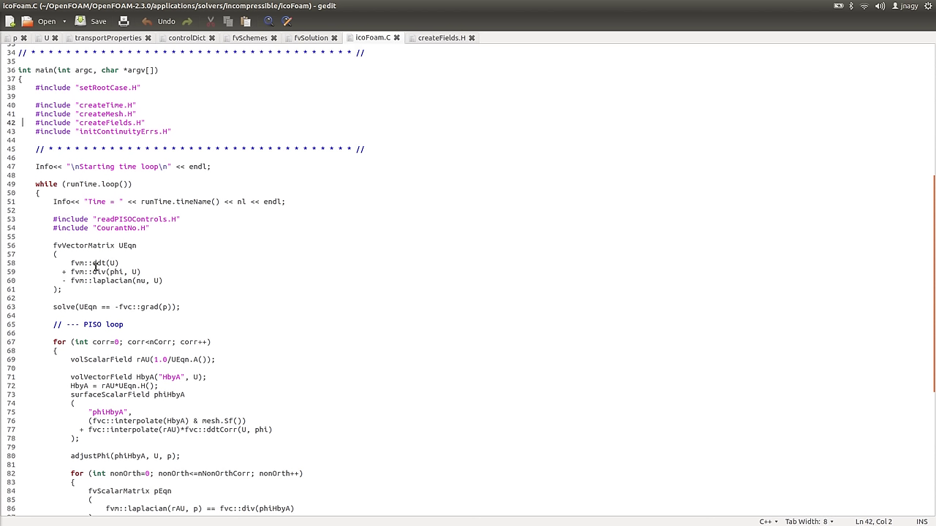
pyautogui.moveTo(88, 262); pyautogui.dragTo(176, 269)
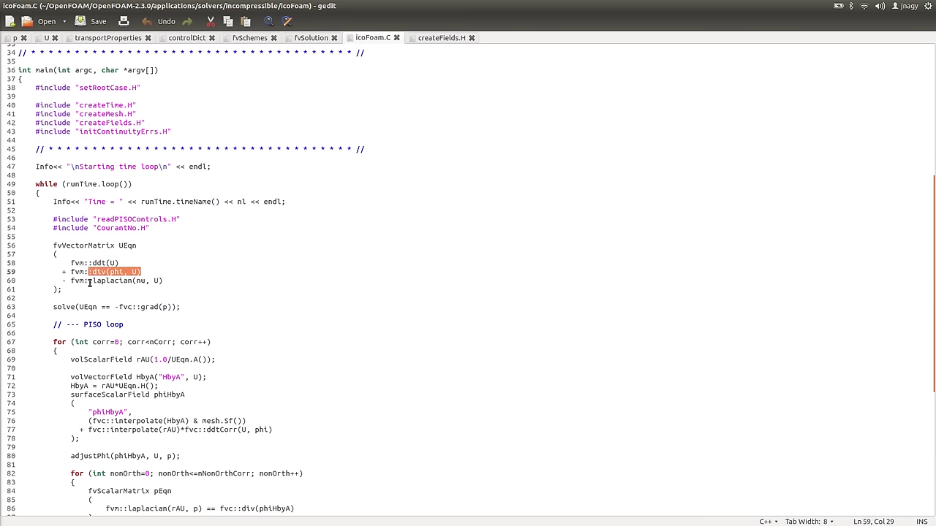
pyautogui.moveTo(89, 281); pyautogui.dragTo(220, 280)
pyautogui.moveTo(85, 270); pyautogui.dragTo(175, 264)
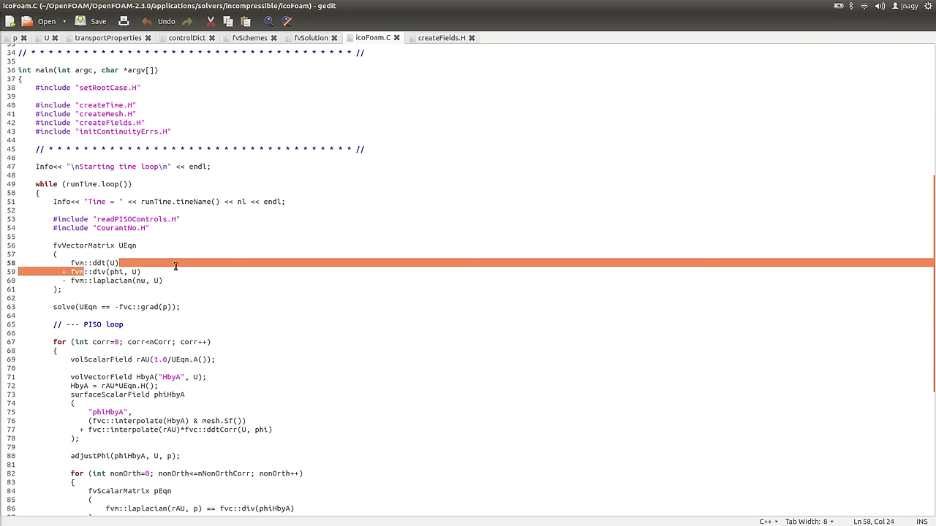
pyautogui.moveTo(79, 281); pyautogui.dragTo(239, 283)
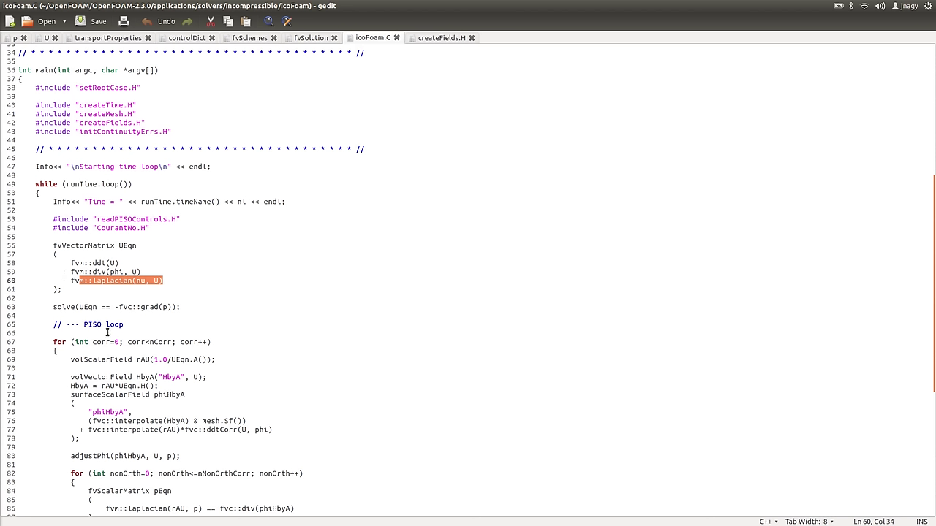
# - Examine the solve statement that equates UEqn with the negative pressure gradient
pyautogui.moveTo(58, 307); pyautogui.dragTo(180, 307)
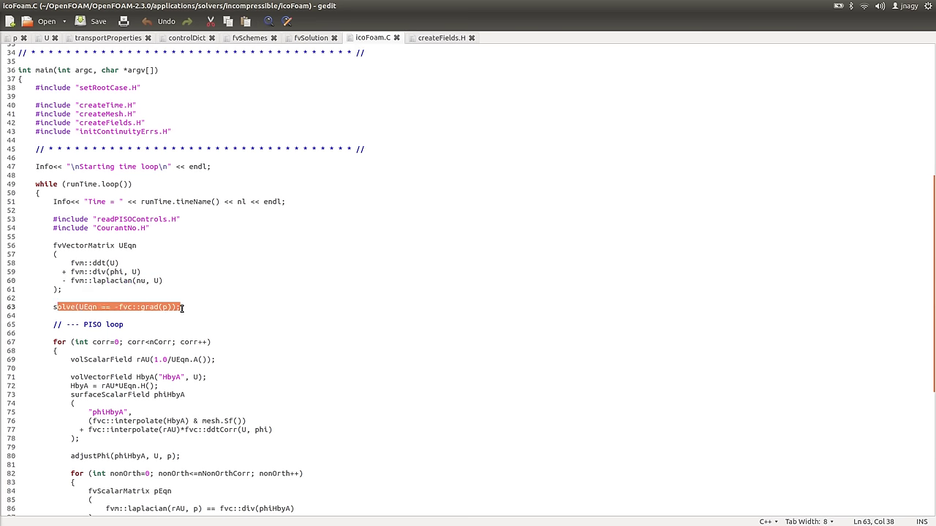
pyautogui.tripleClick(152, 308)
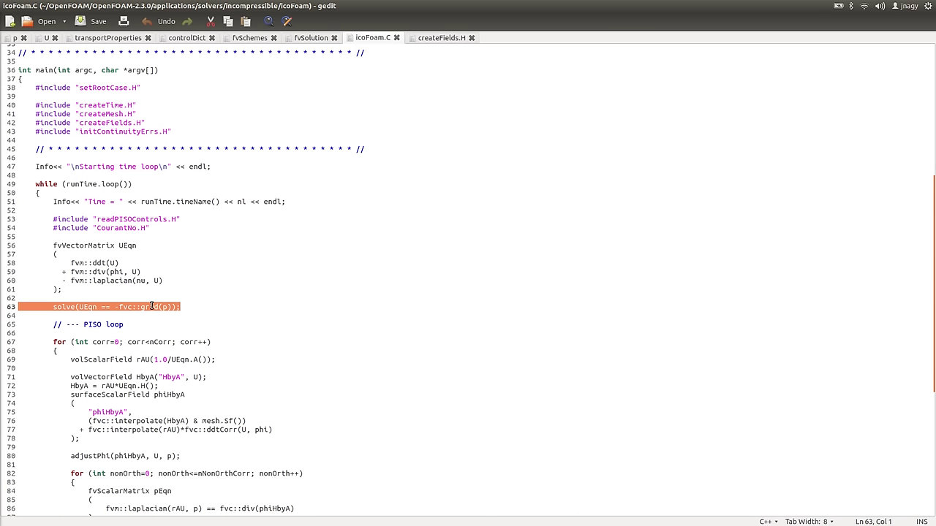
pyautogui.tripleClick(153, 307)
pyautogui.click(152, 307)
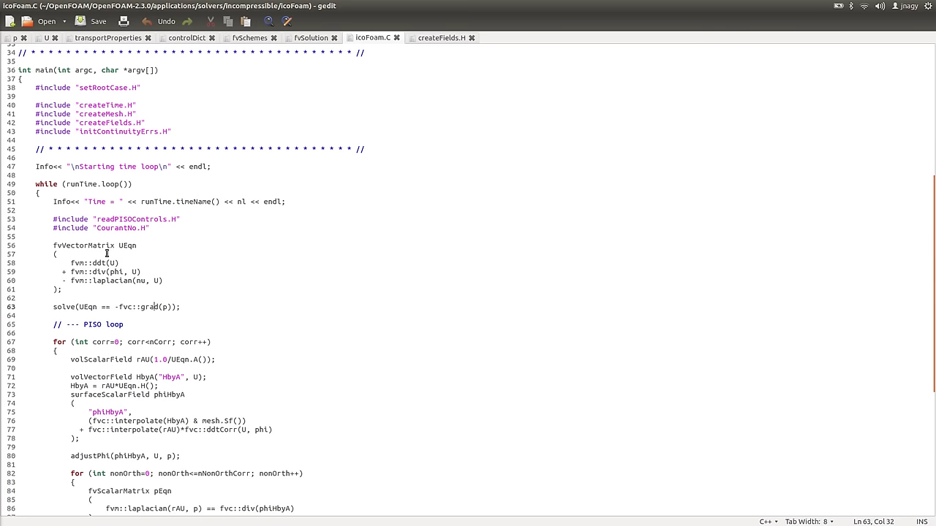
# - Examine the nCorr and nNonOrthCorr for-loops in the PISO section of icoFoam.C
pyautogui.scroll(-7, 173, 273)
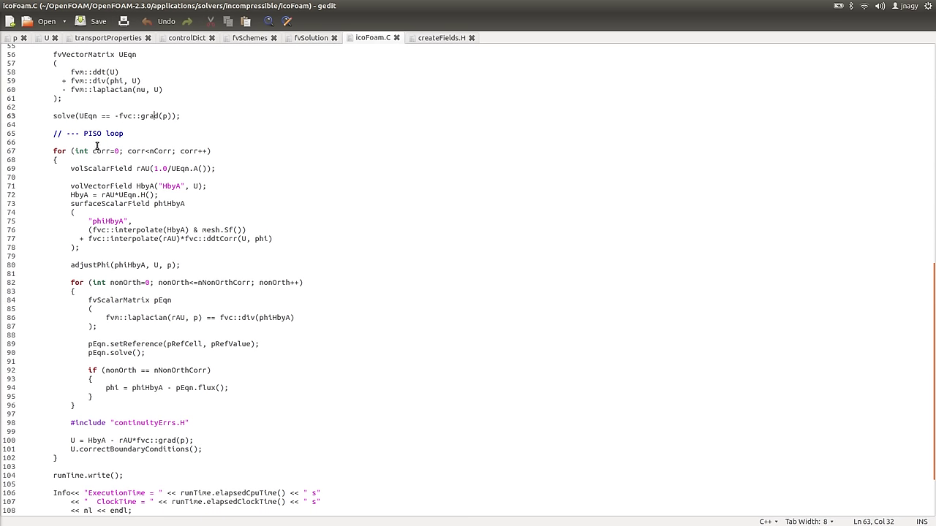
pyautogui.moveTo(51, 151); pyautogui.dragTo(222, 151)
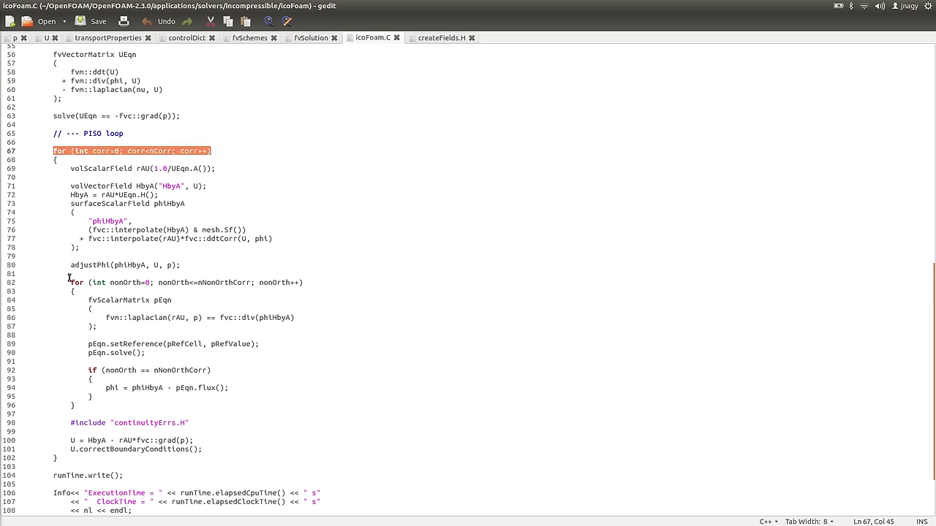
pyautogui.moveTo(72, 283); pyautogui.dragTo(331, 276)
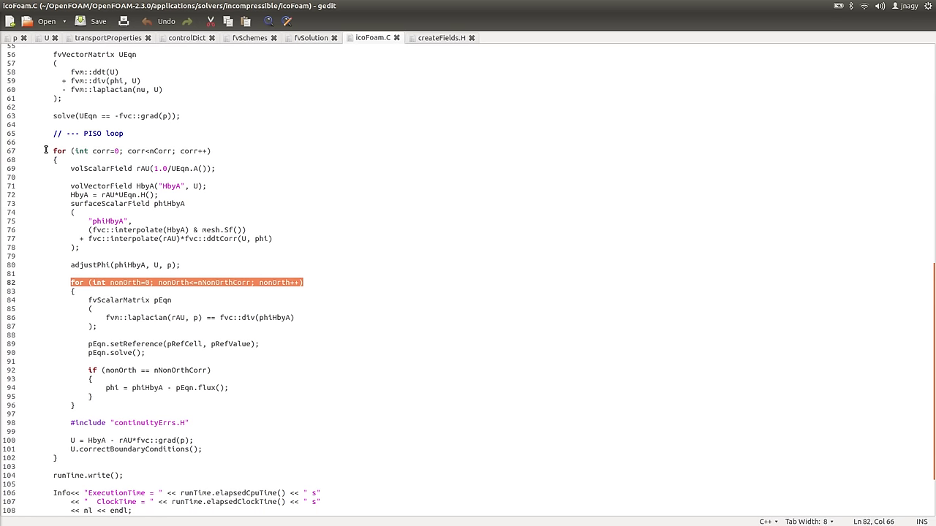
pyautogui.moveTo(46, 151); pyautogui.dragTo(283, 149)
pyautogui.click(261, 158)
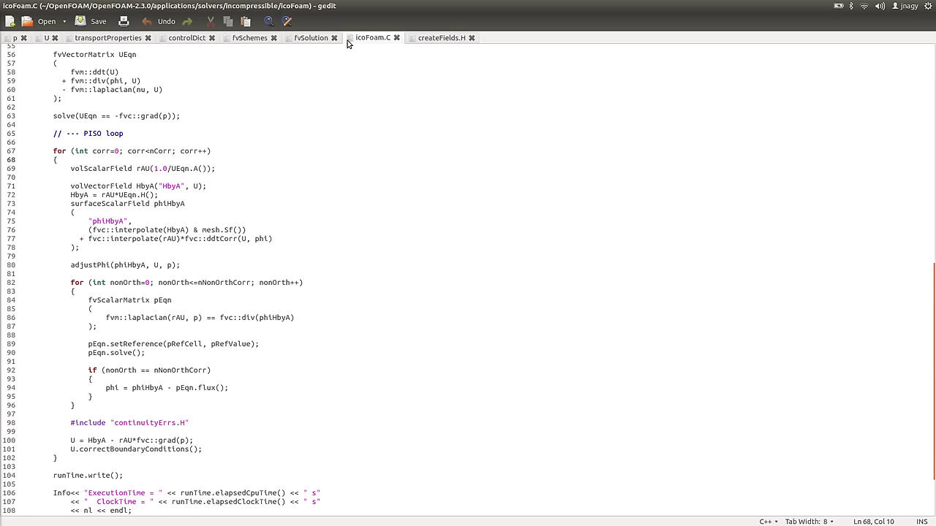
# - Check the nCorrectors and nNonOrthogonalCorrectors entries in fvSolution that control the PISO loops
pyautogui.click(311, 37)
pyautogui.doubleClick(47, 380)
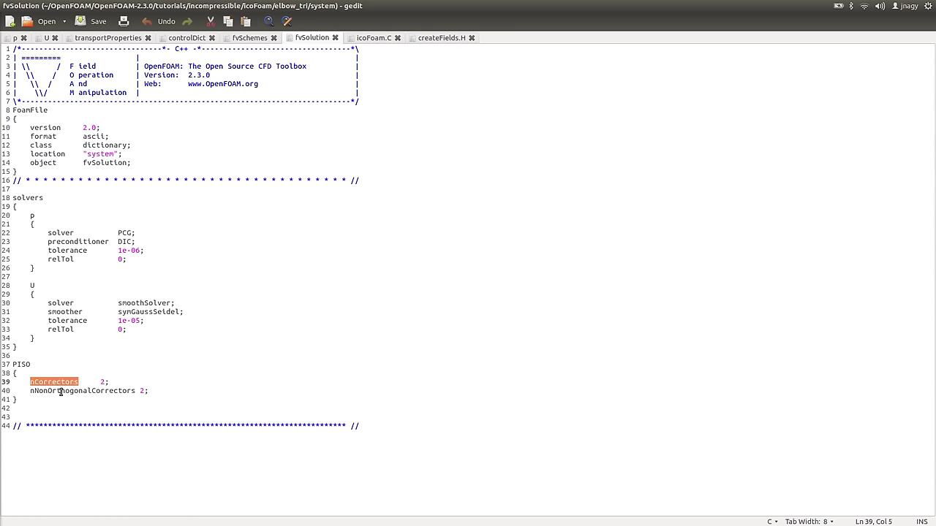
pyautogui.tripleClick(62, 392)
pyautogui.click(71, 394)
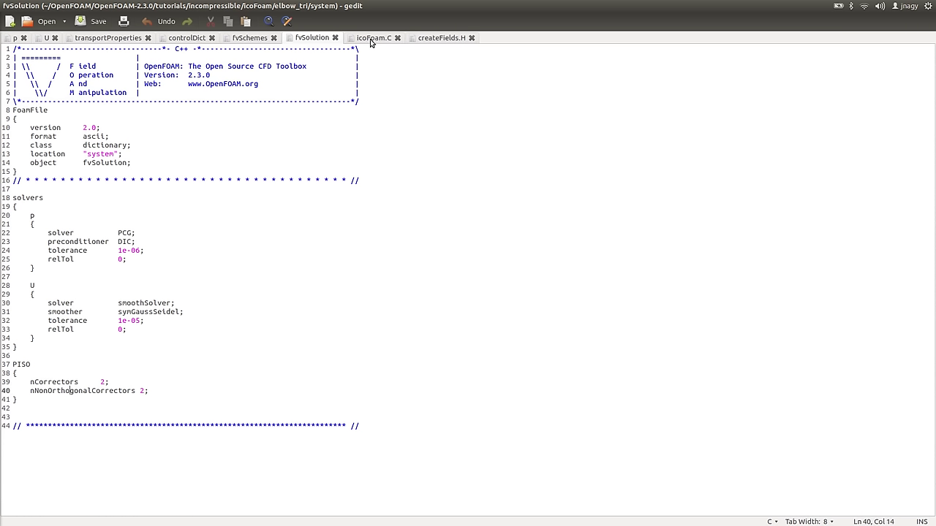
# - Return to icoFoam.C and examine the pressure equation pEqn and the velocity correction line for U
pyautogui.click(373, 37)
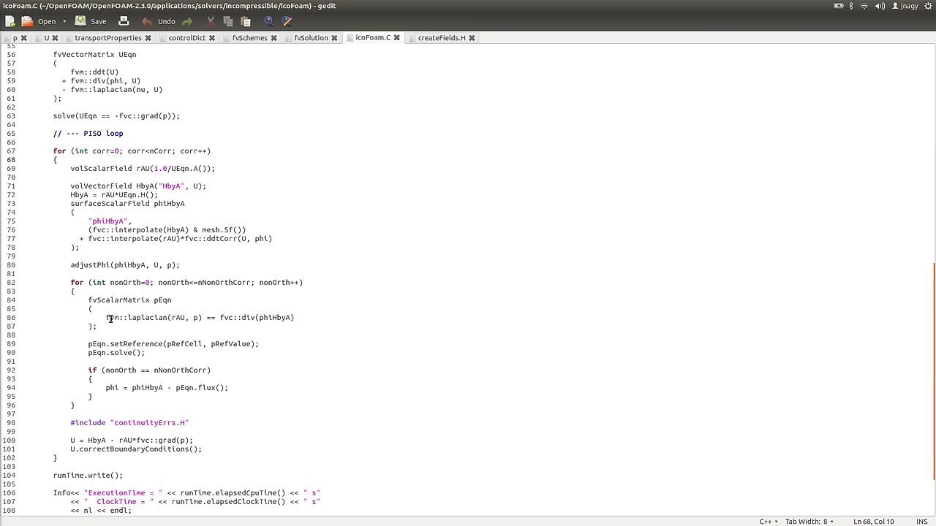
pyautogui.moveTo(106, 318); pyautogui.dragTo(328, 315)
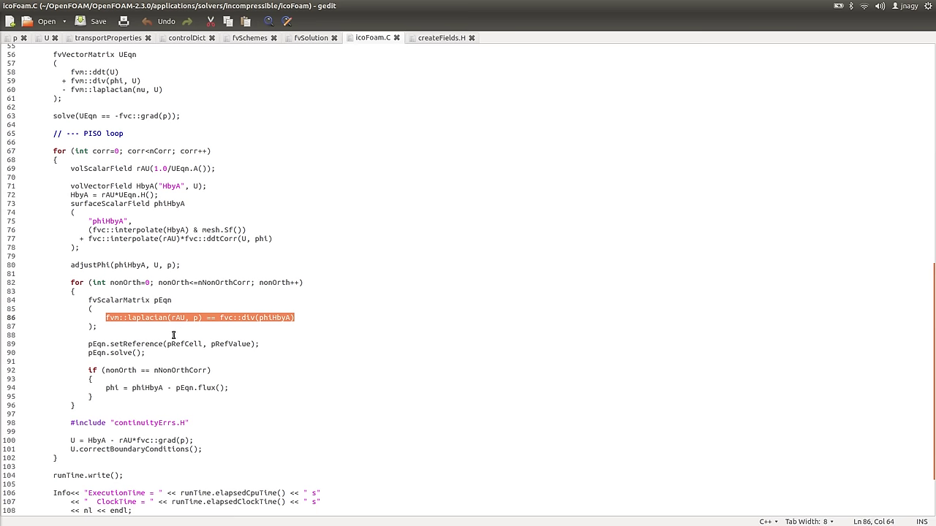
pyautogui.moveTo(193, 440); pyautogui.dragTo(6, 441)
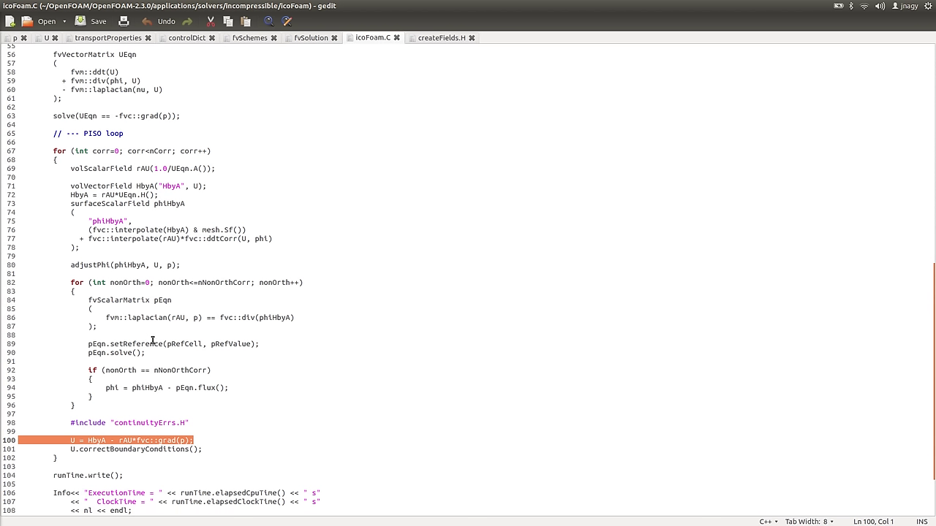
pyautogui.moveTo(294, 318); pyautogui.dragTo(21, 318)
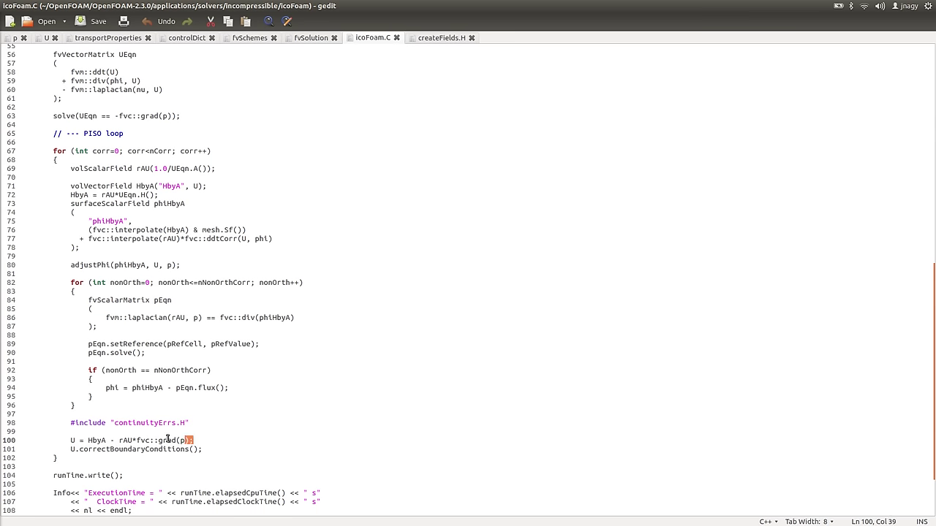
pyautogui.moveTo(204, 440); pyautogui.dragTo(3, 442)
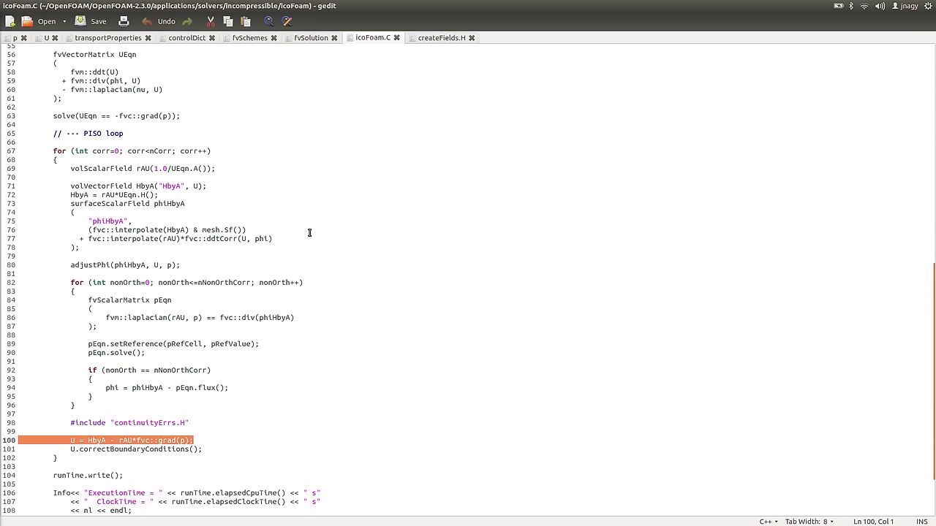
# - Switch to the file manager and open the elbow_tri case folder under OpenFOAM-2.3.0/tutorials/incompressible/icoFoam
pyautogui.hotkey('alt', 'Tab')
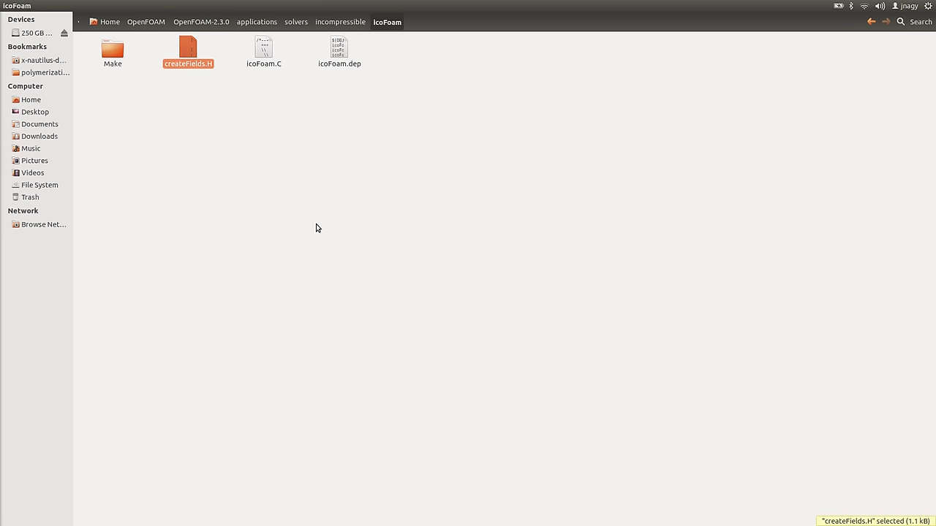
pyautogui.click(220, 23)
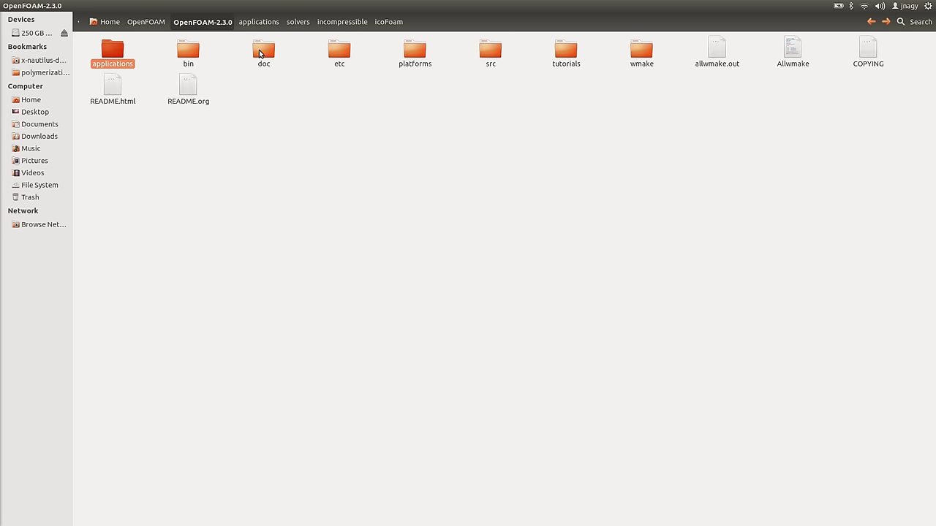
pyautogui.click(570, 64)
pyautogui.doubleClick(570, 64)
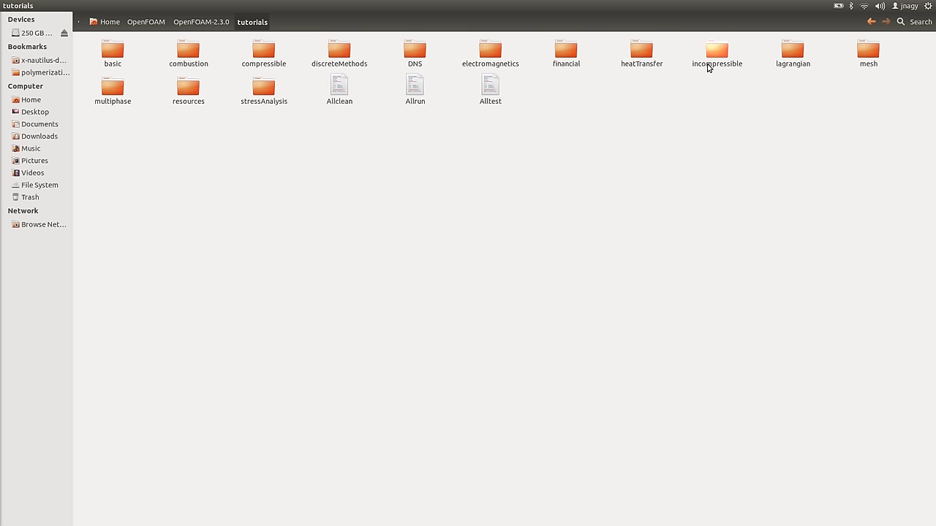
pyautogui.doubleClick(717, 62)
pyautogui.doubleClick(265, 69)
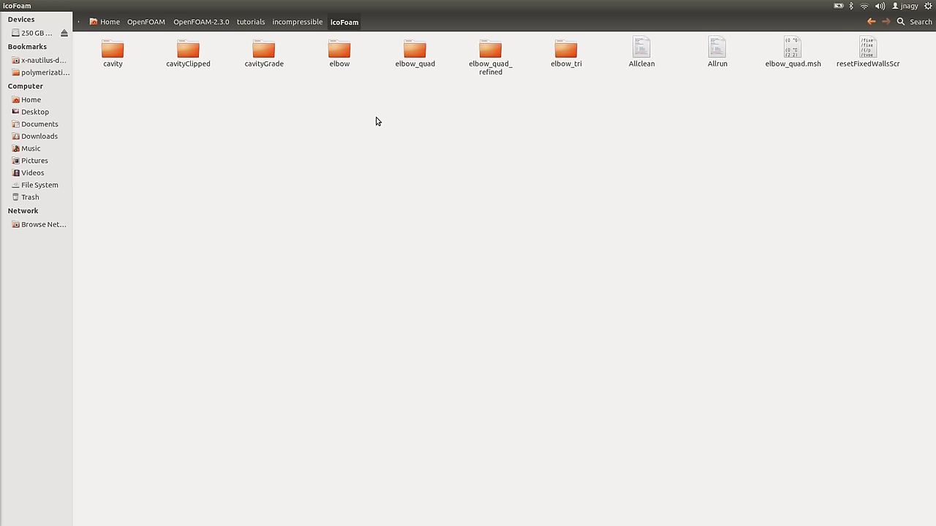
pyautogui.doubleClick(567, 59)
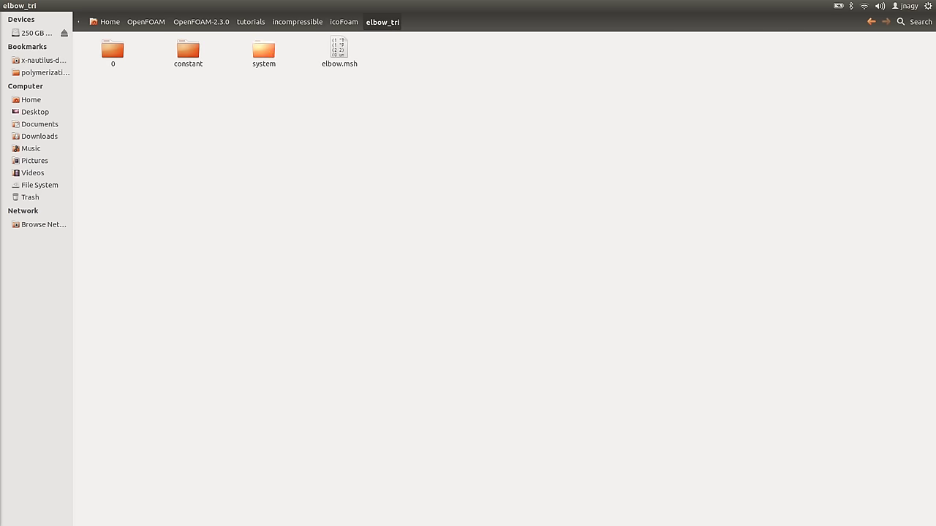
# - Review the elbow_tri controlDict and look through the case's system folder, returning to the elbow_tri folder
pyautogui.hotkey('alt', 'Tab')
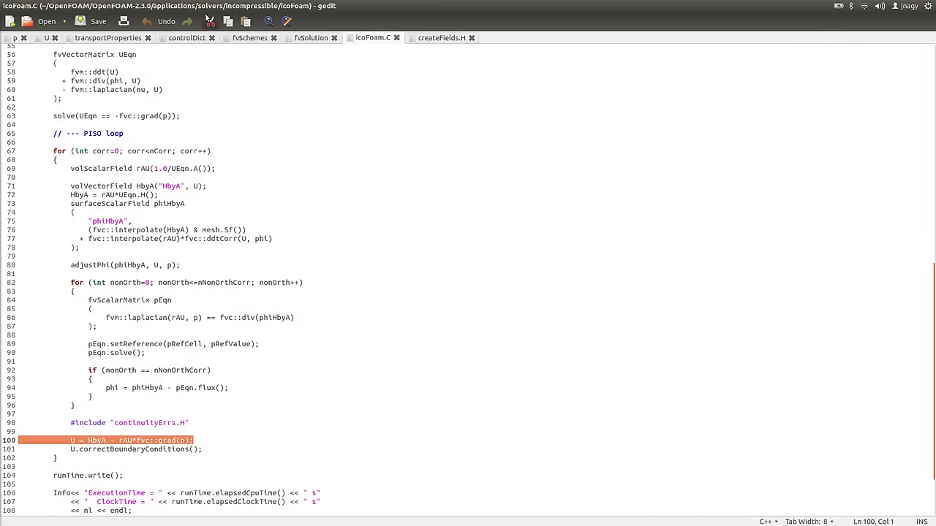
pyautogui.click(174, 38)
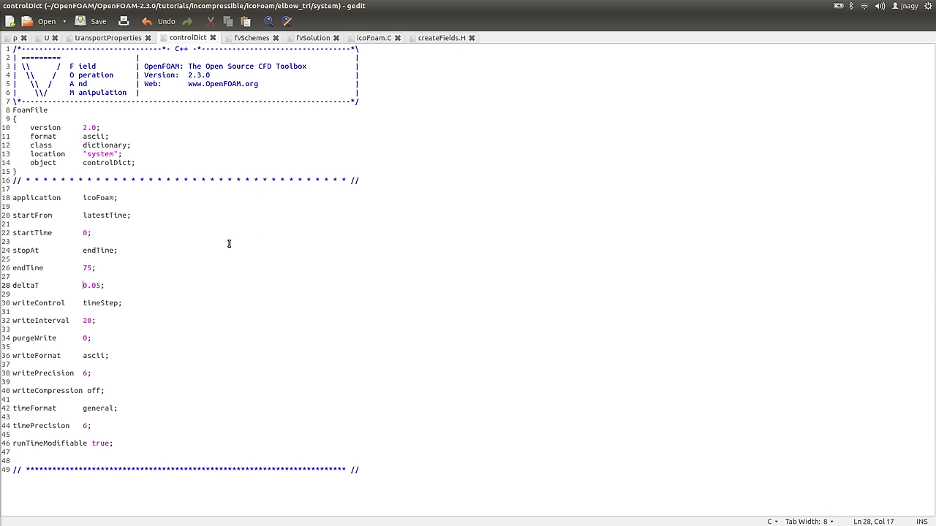
pyautogui.hotkey('alt', 'Tab')
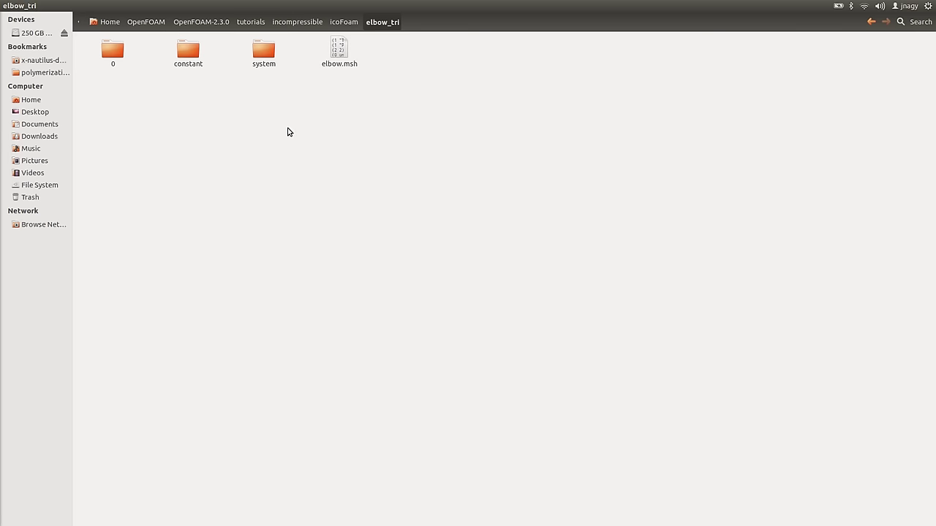
pyautogui.hotkey('alt', 'Tab')
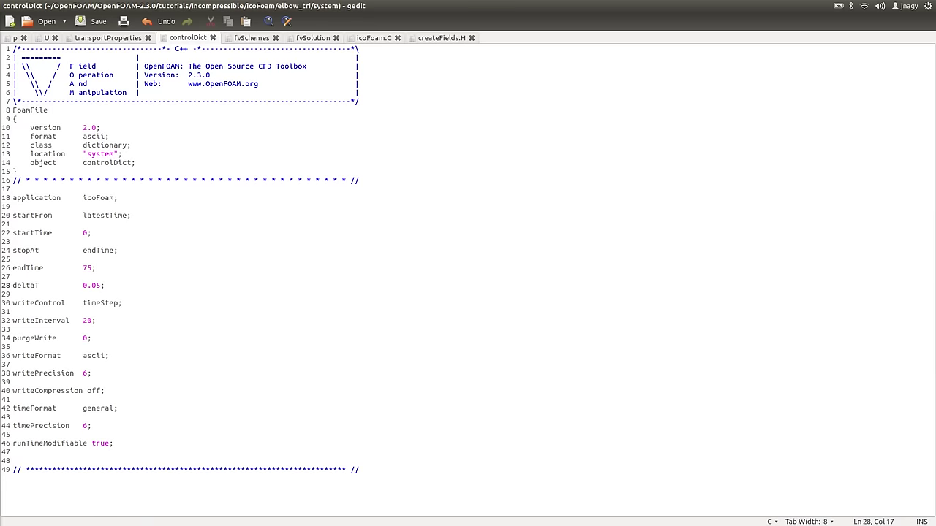
pyautogui.hotkey('alt', 'Tab')
pyautogui.click(274, 60)
pyautogui.doubleClick(275, 60)
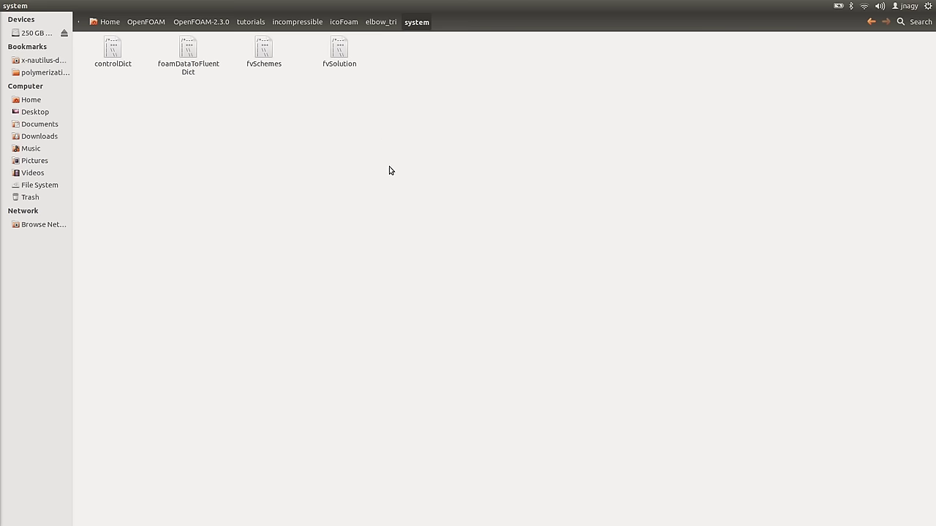
pyautogui.click(379, 21)
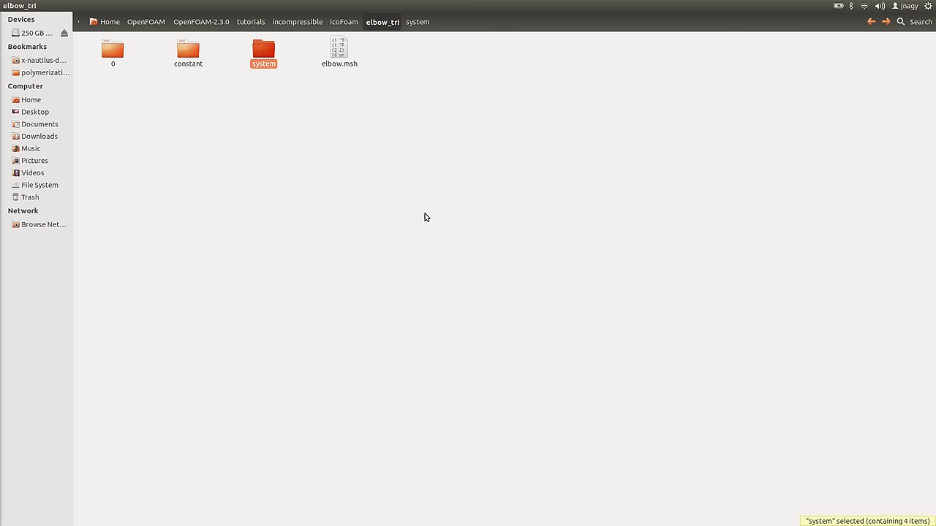
# - Open a new terminal window and maximize it
pyautogui.moveTo(4, 192)
pyautogui.hotkey('ctrl', 'alt', 't')
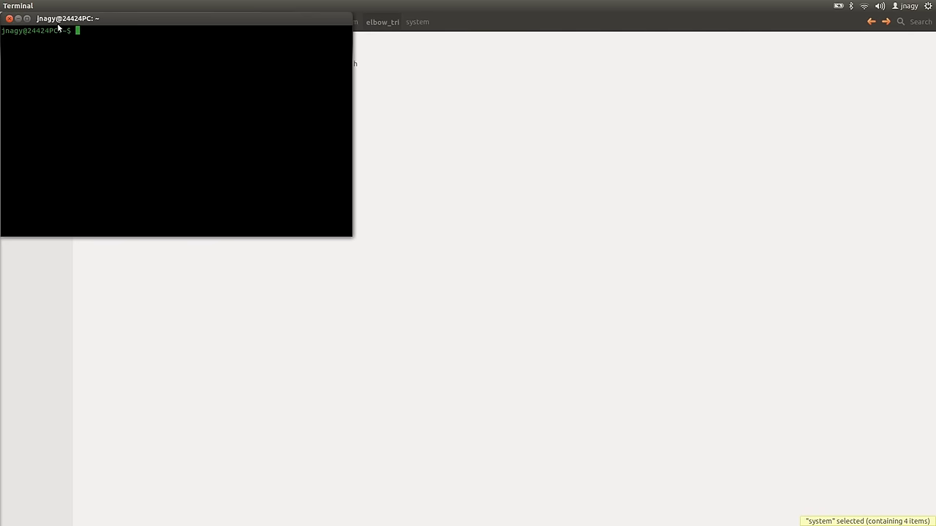
pyautogui.click(27, 18)
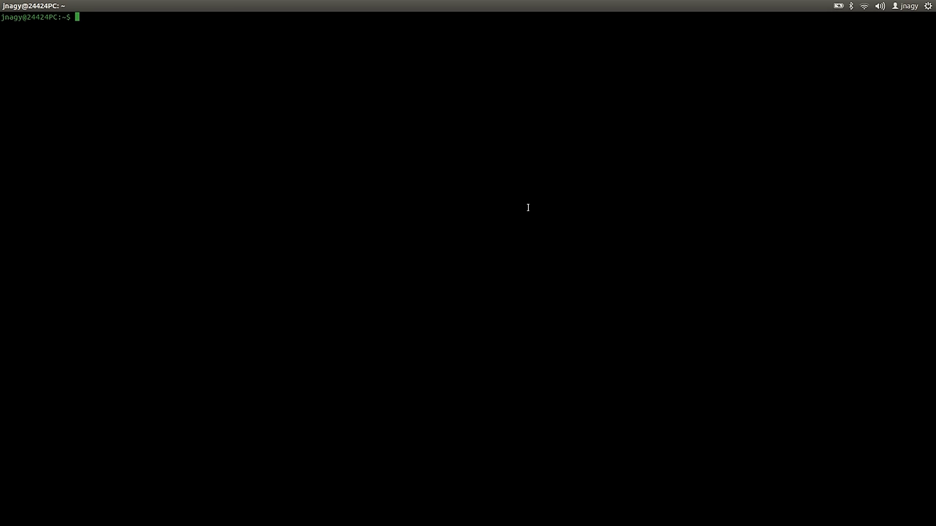
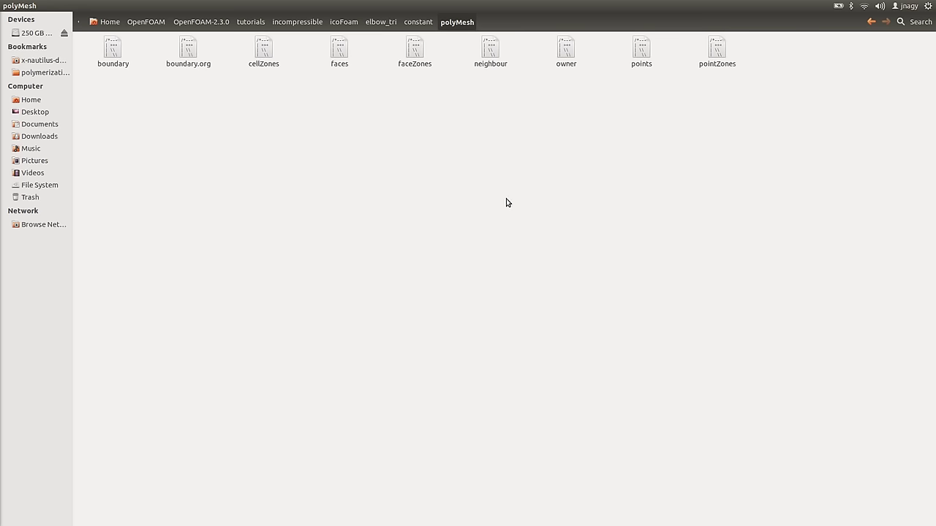
# - Open the boundary file from elbow_tri/constant/polyMesh in the text editor and show its patch definitions
pyautogui.click(116, 64)
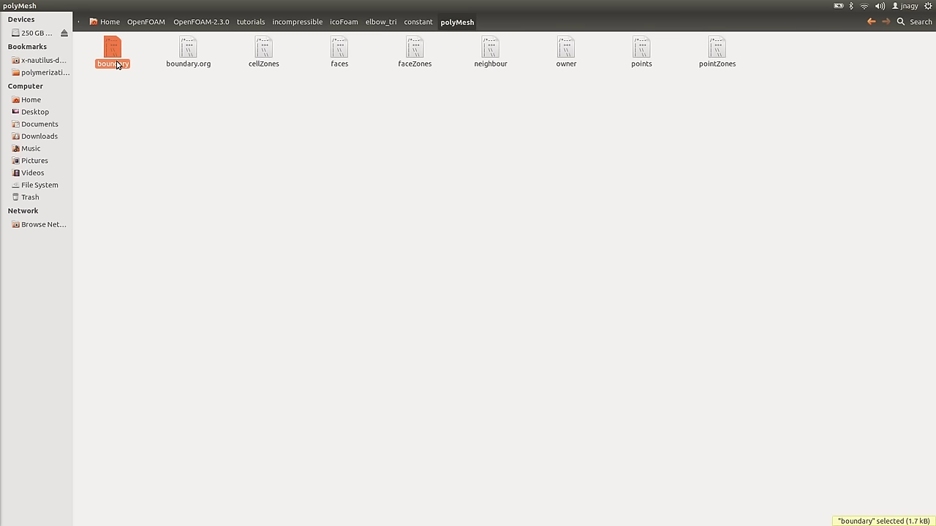
pyautogui.doubleClick(116, 65)
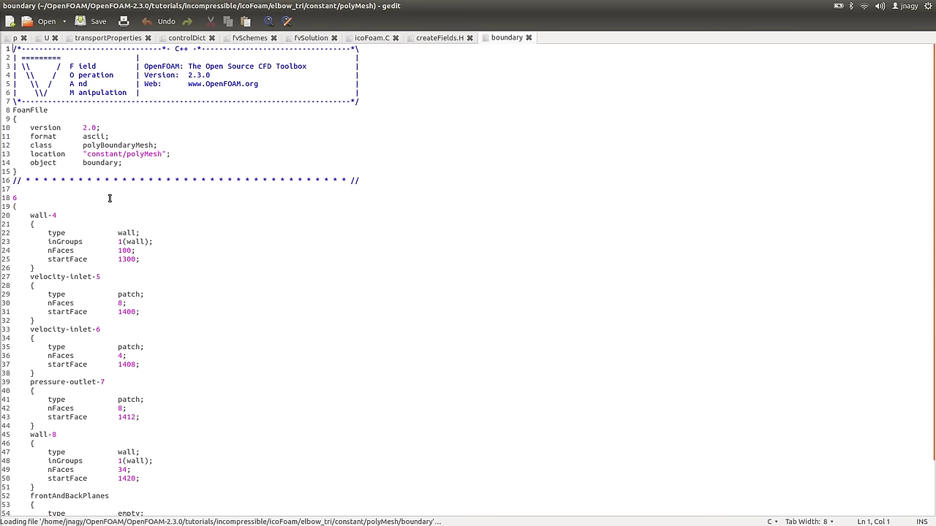
pyautogui.scroll(-3, 114, 213)
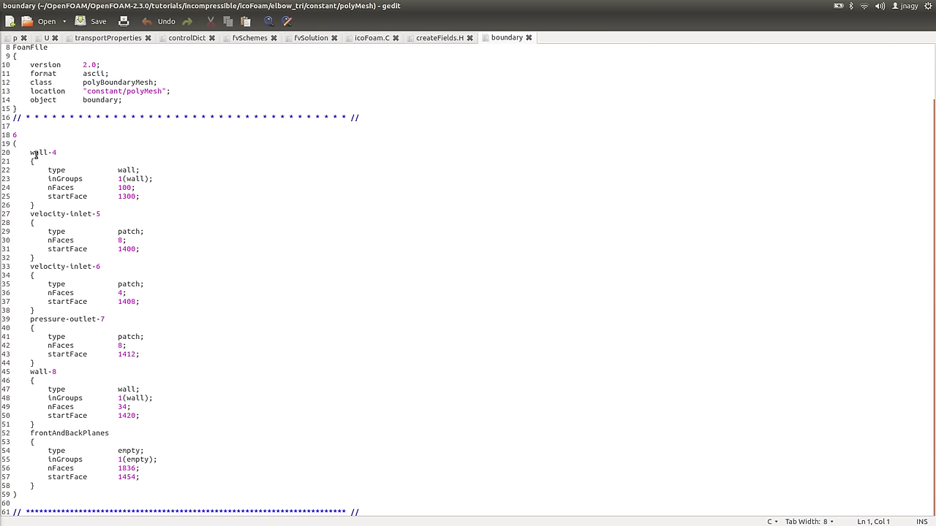
# - Compare the patch names in the p and U field files, such as wall-4 and velocity-inlet-5, with the mesh boundary file
pyautogui.click(15, 38)
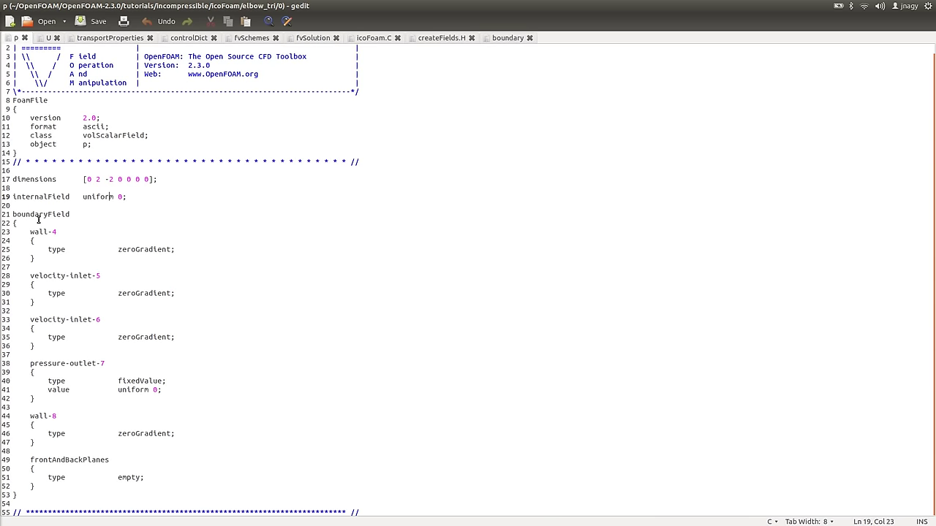
pyautogui.moveTo(30, 231); pyautogui.dragTo(68, 233)
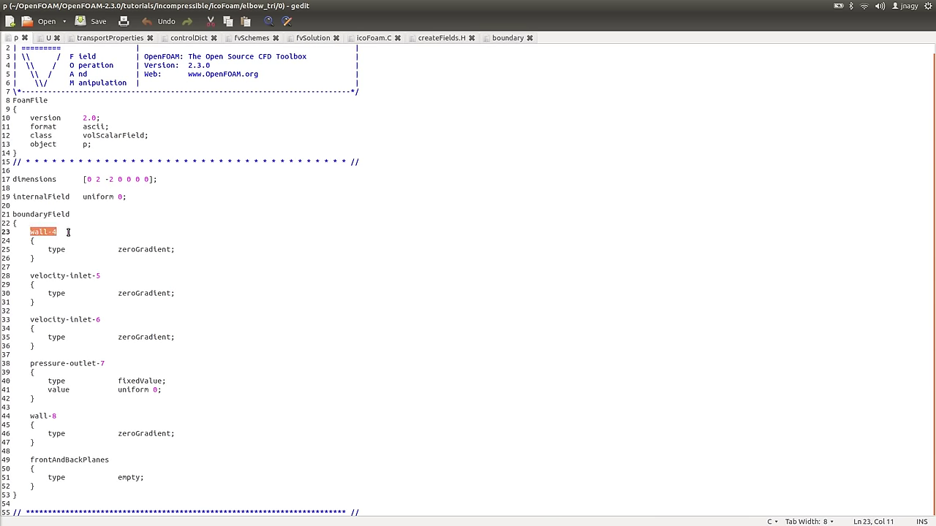
pyautogui.moveTo(30, 277); pyautogui.dragTo(141, 277)
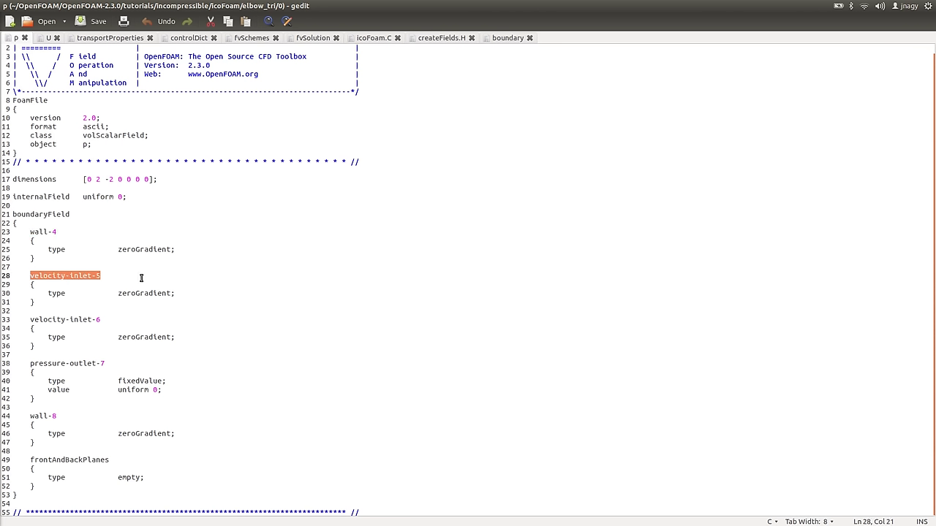
pyautogui.moveTo(30, 319); pyautogui.dragTo(143, 317)
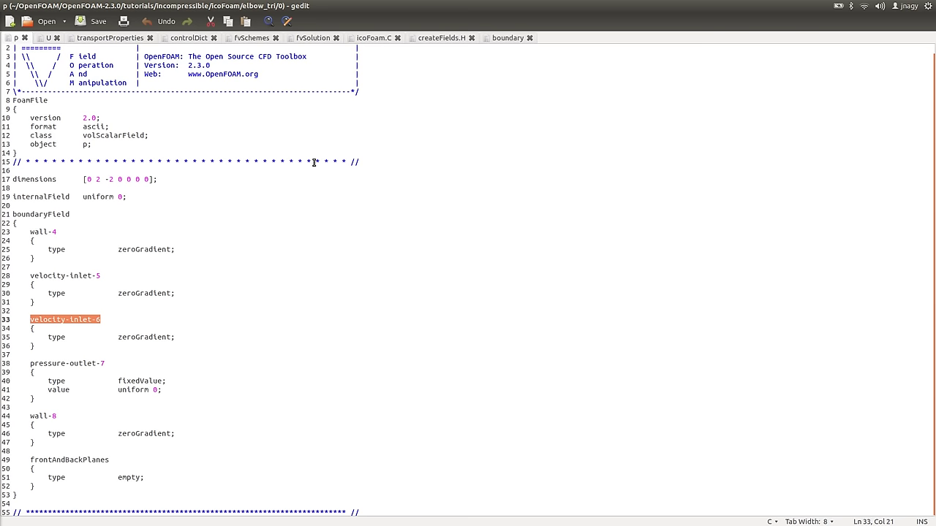
pyautogui.click(502, 41)
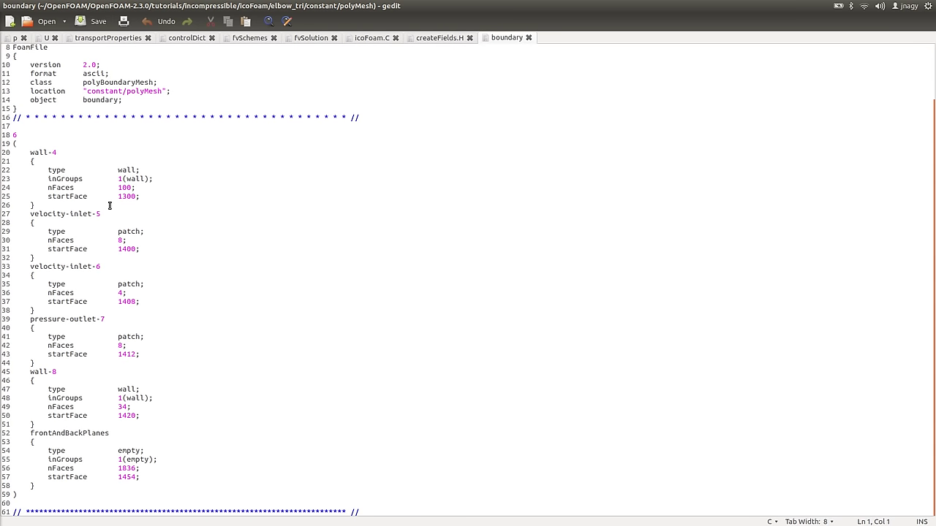
pyautogui.moveTo(57, 152); pyautogui.dragTo(30, 152)
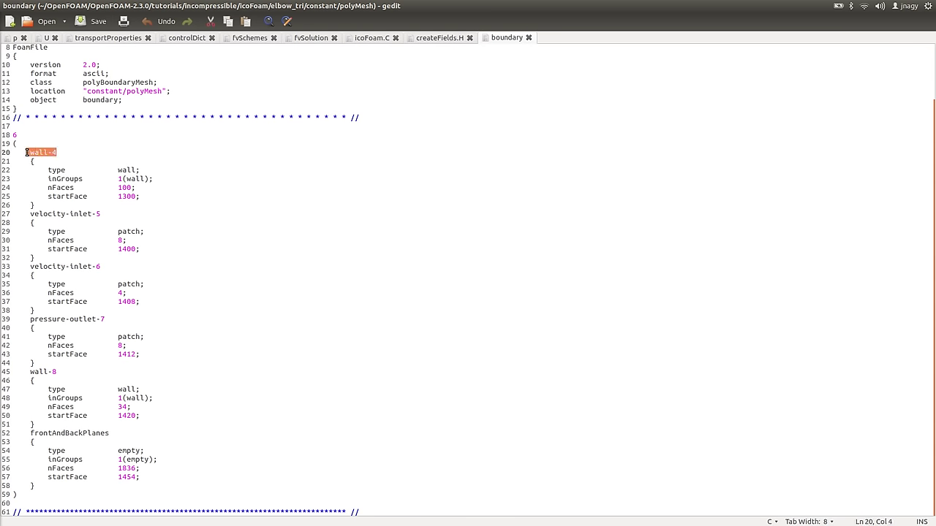
pyautogui.click(16, 41)
pyautogui.click(48, 40)
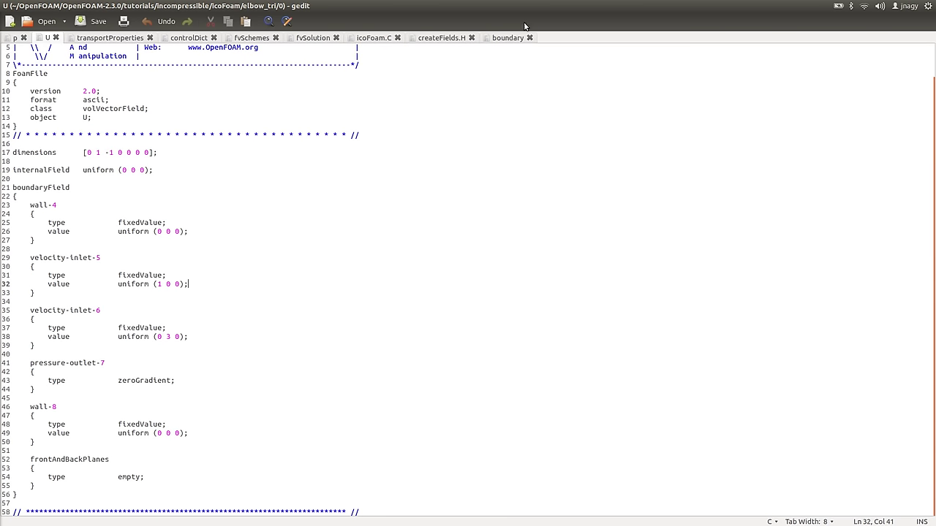
# - Check each patch name in the boundary file in order, from wall-4 through frontAndBackPlanes
pyautogui.click(506, 41)
pyautogui.moveTo(57, 152); pyautogui.dragTo(13, 153)
pyautogui.tripleClick(52, 213)
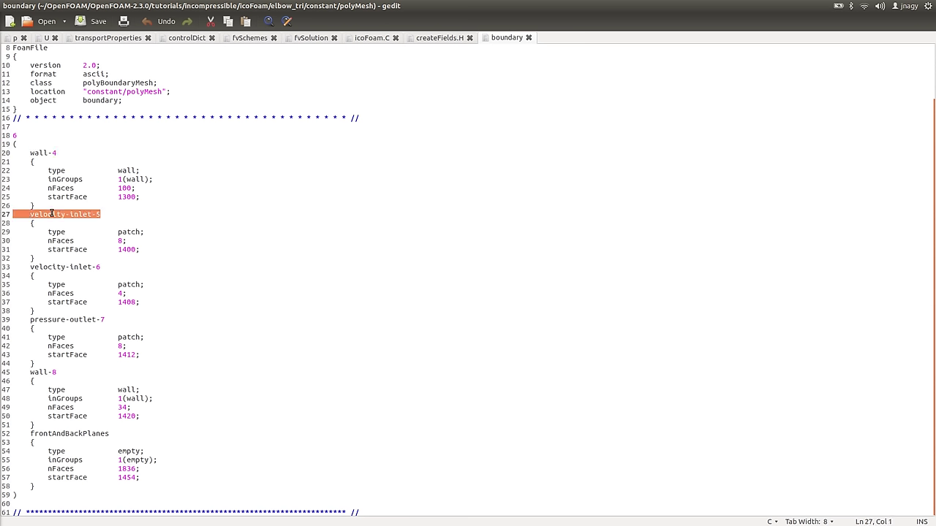
pyautogui.tripleClick(49, 267)
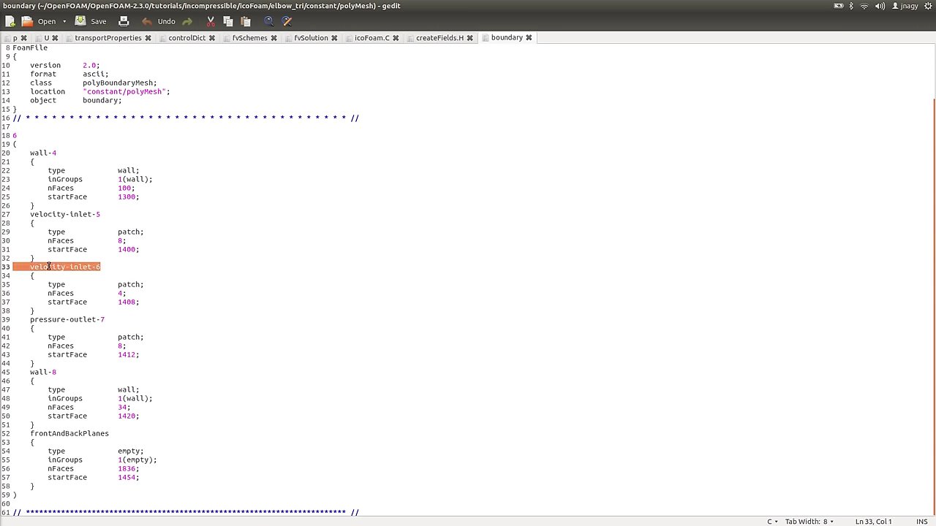
pyautogui.tripleClick(58, 321)
pyautogui.click(42, 371)
pyautogui.tripleClick(42, 371)
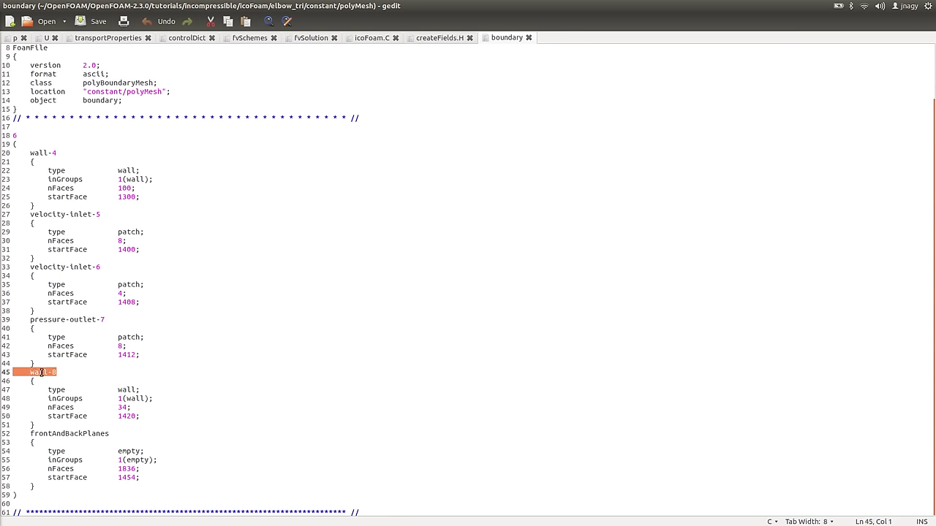
pyautogui.doubleClick(61, 434)
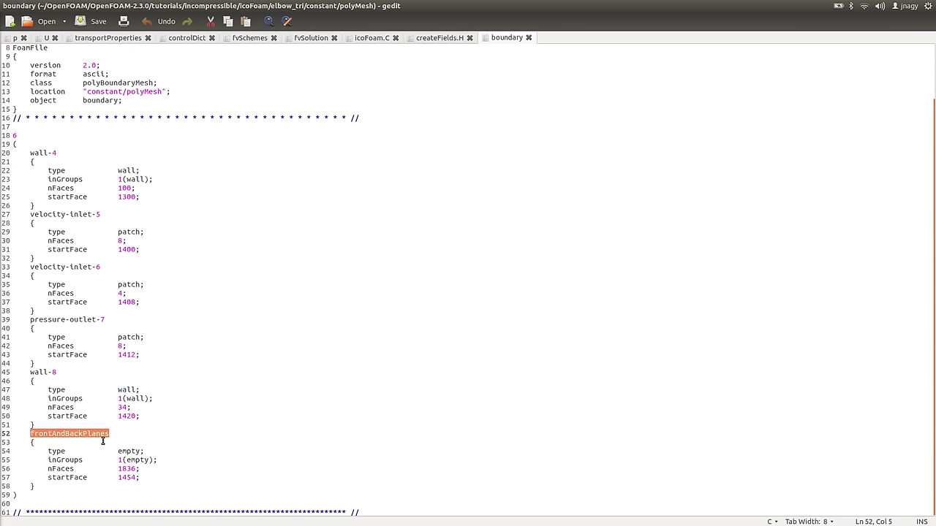
# - Examine the type entry of every patch in the boundary file and compare the patches with the boundaryField of p
pyautogui.doubleClick(127, 170)
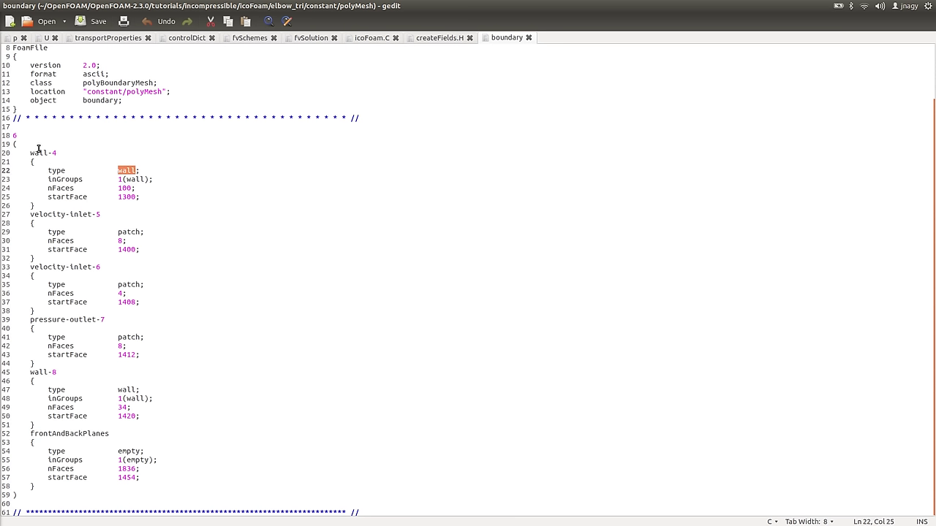
pyautogui.tripleClick(38, 149)
pyautogui.click(128, 169)
pyautogui.doubleClick(128, 170)
pyautogui.doubleClick(129, 231)
pyautogui.click(132, 284)
pyautogui.doubleClick(131, 285)
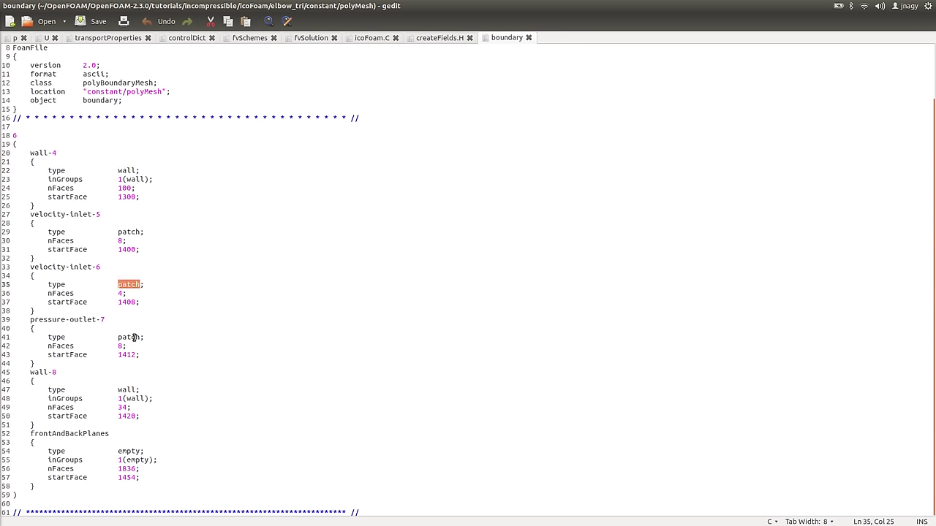
pyautogui.doubleClick(127, 338)
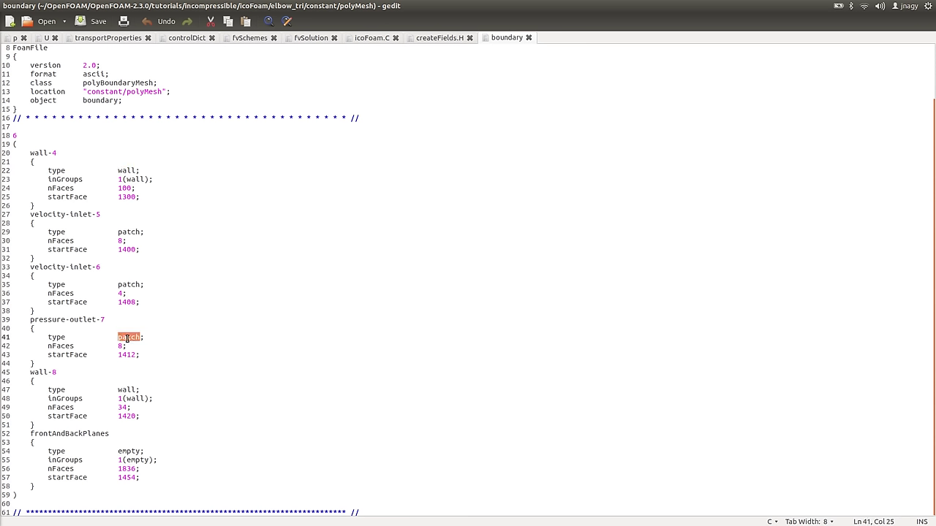
pyautogui.doubleClick(129, 389)
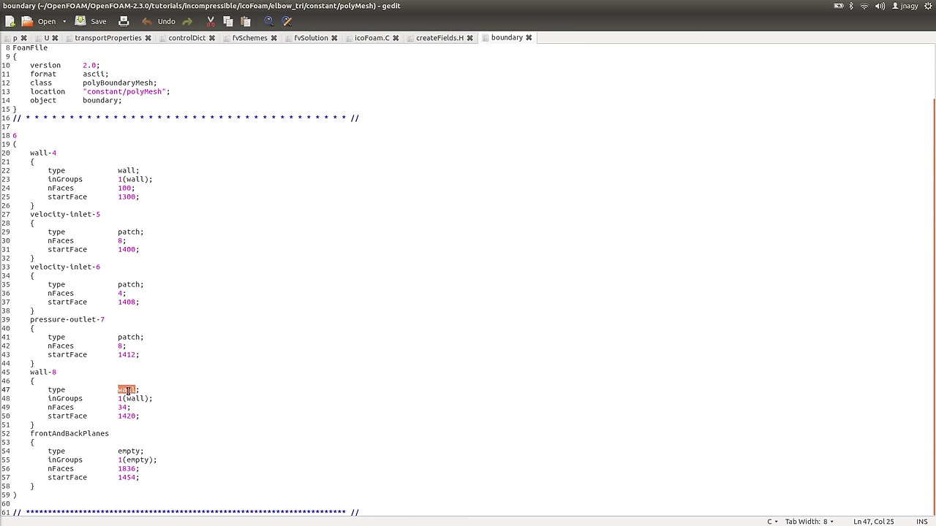
pyautogui.tripleClick(92, 433)
pyautogui.doubleClick(127, 451)
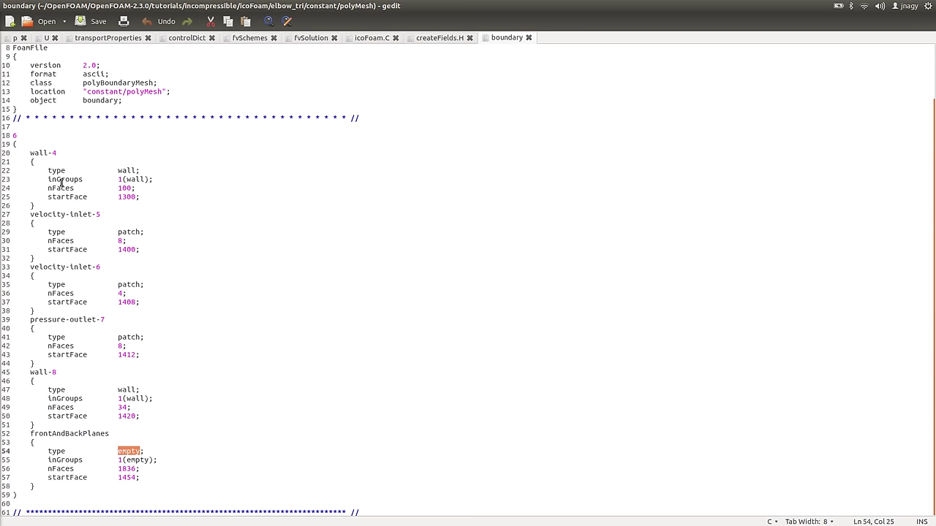
pyautogui.click(14, 38)
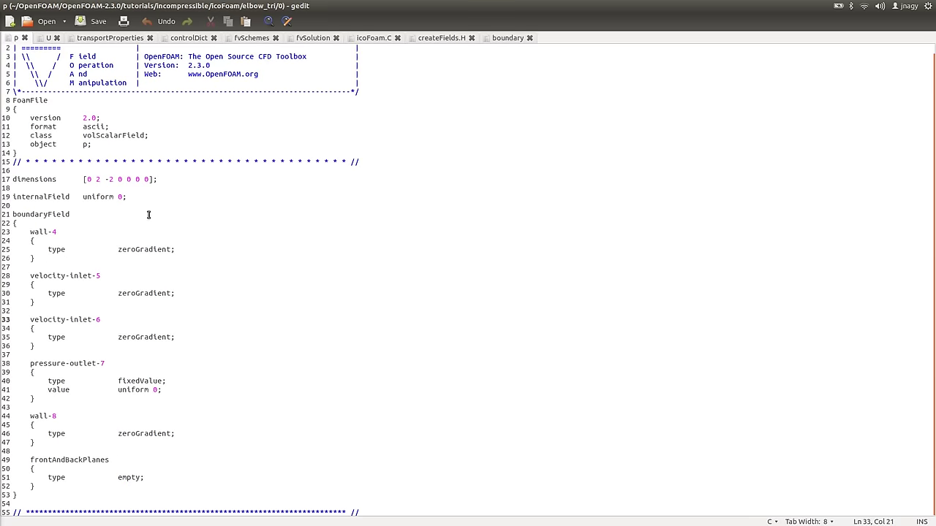
pyautogui.click(501, 38)
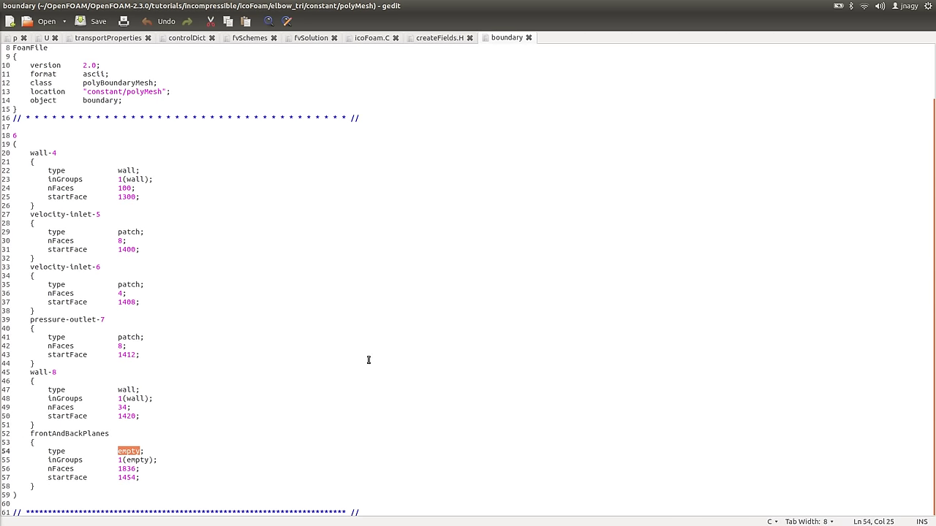
# - Switch to the terminal in the elbow_tri case folder and launch ParaView in the background with "paraview &"
pyautogui.hotkey('alt', 'Tab')
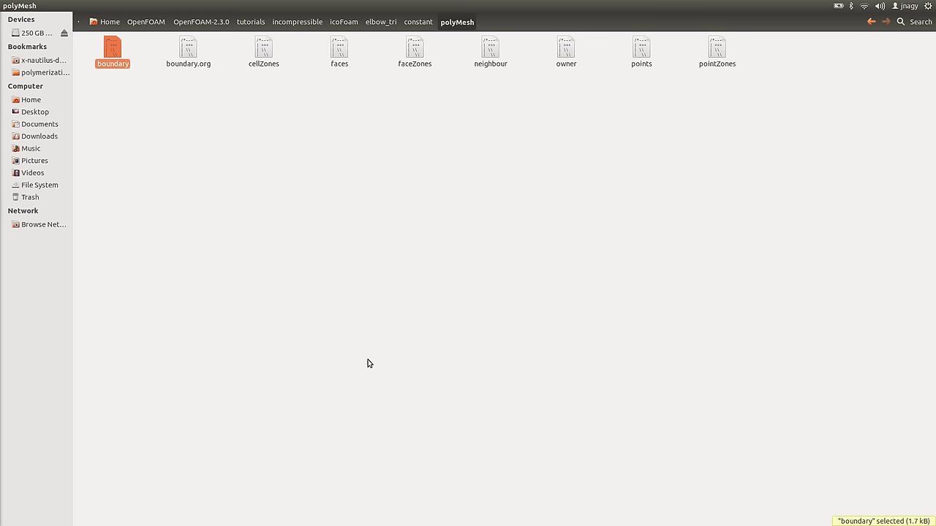
pyautogui.hotkey('alt', 'Tab')
pyautogui.hotkey('alt', 'Tab')
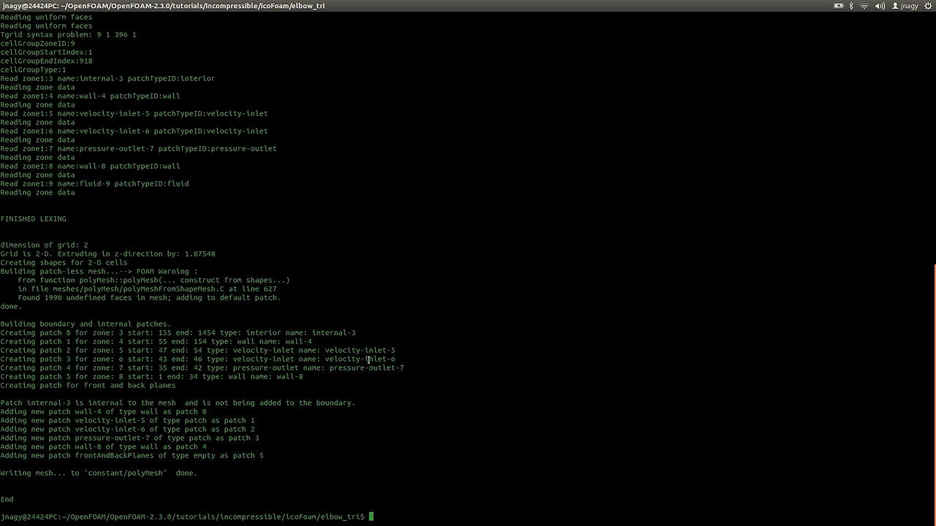
pyautogui.write('paraview &')
pyautogui.press('Return')
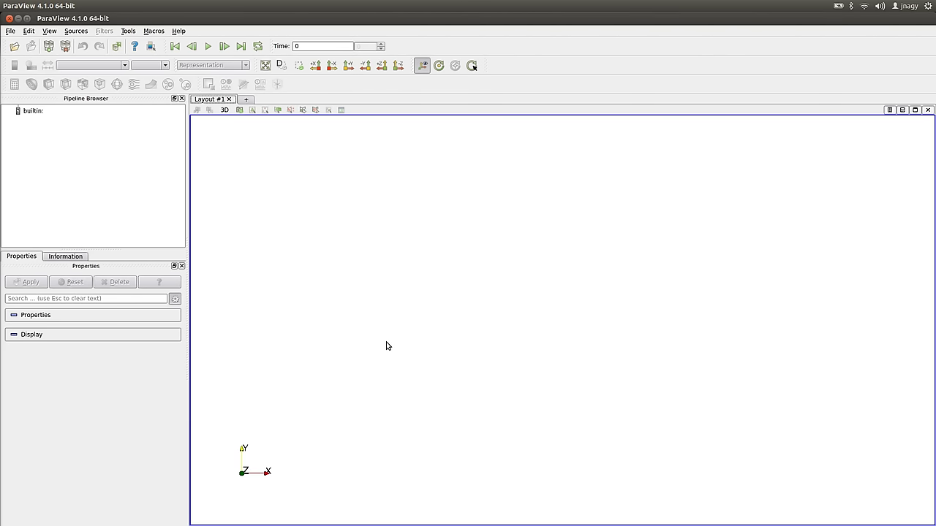
# - Open controlDict from the elbow_tri system folder, with the file type filter set to All files (*)
pyautogui.click(15, 46)
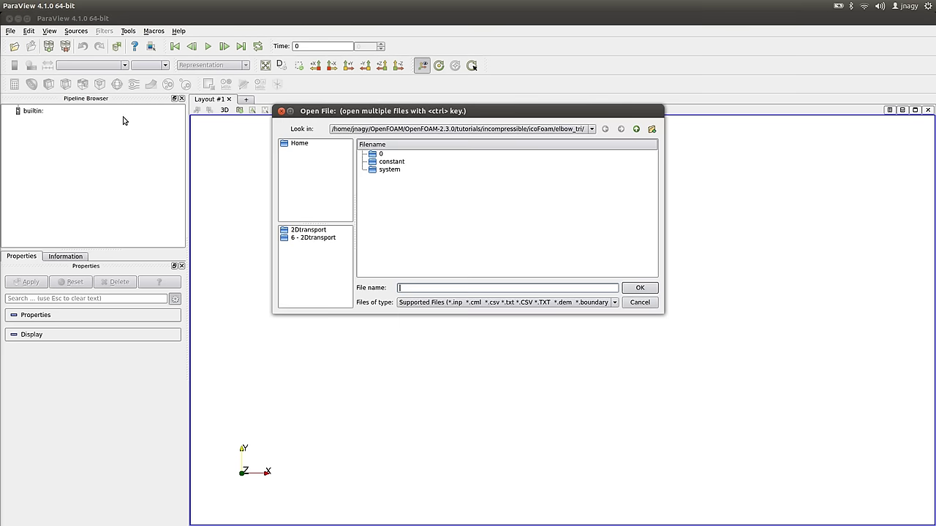
pyautogui.click(579, 129)
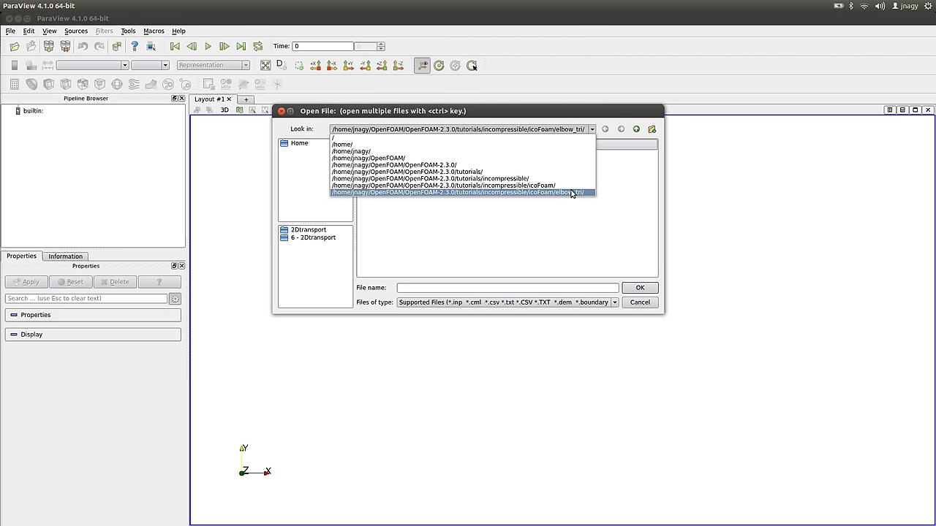
pyautogui.click(588, 242)
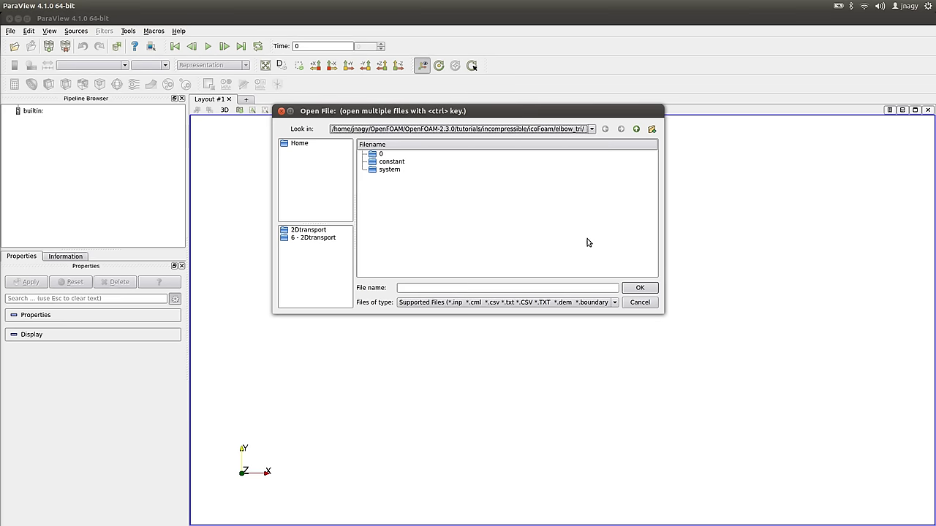
pyautogui.doubleClick(389, 170)
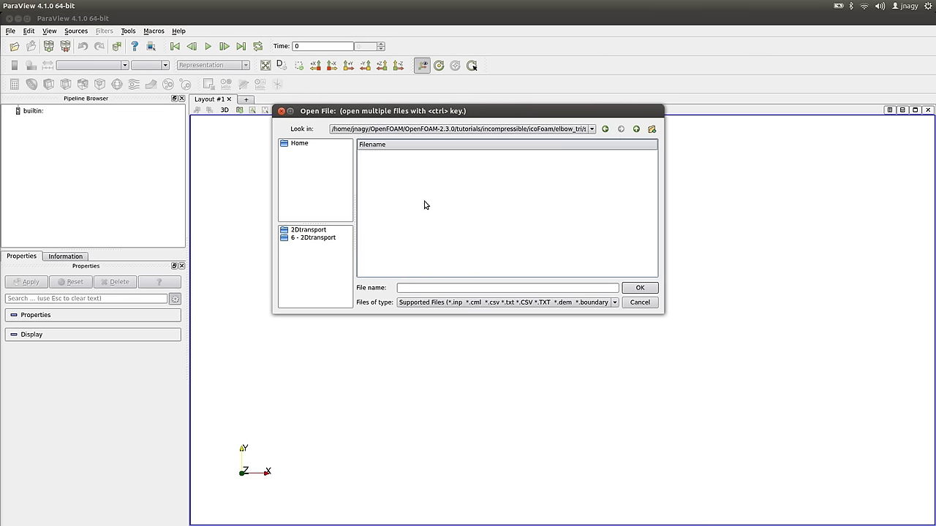
pyautogui.click(559, 302)
pyautogui.moveTo(612, 319); pyautogui.dragTo(620, 372)
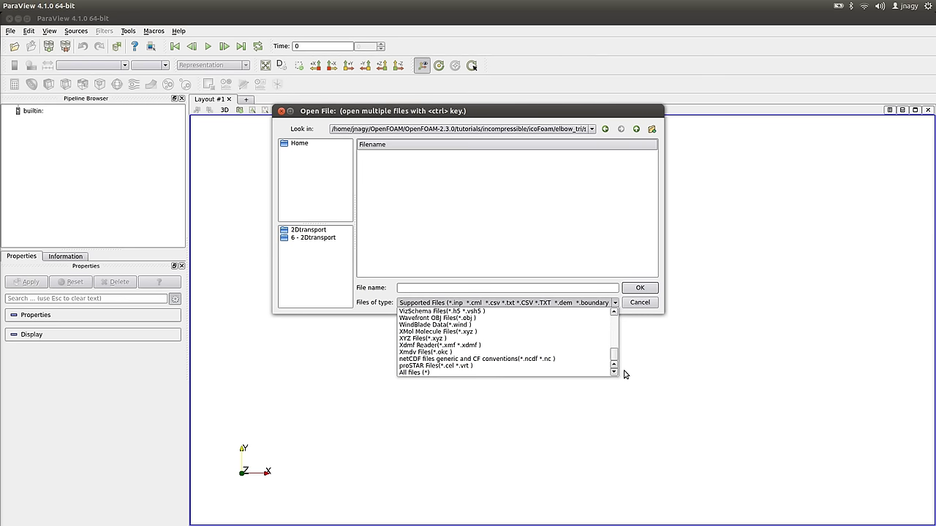
pyautogui.click(481, 373)
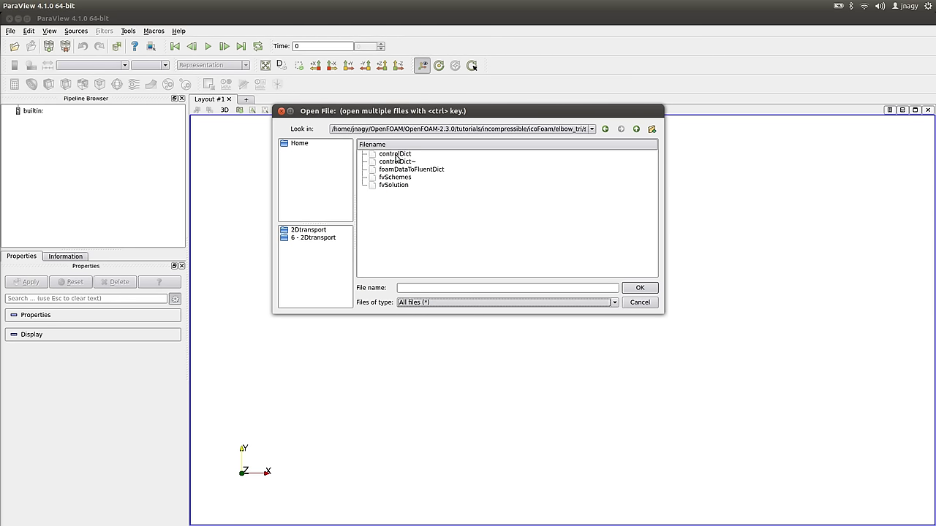
pyautogui.click(396, 154)
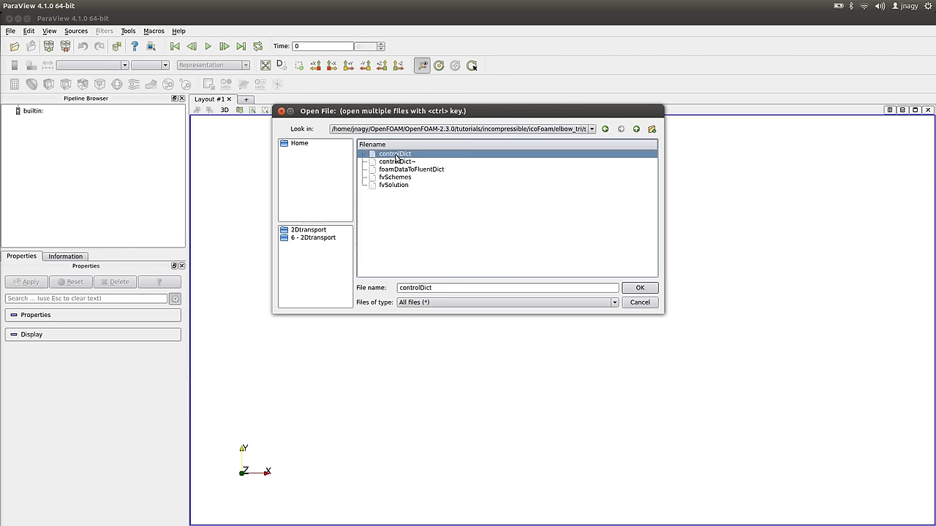
pyautogui.click(641, 288)
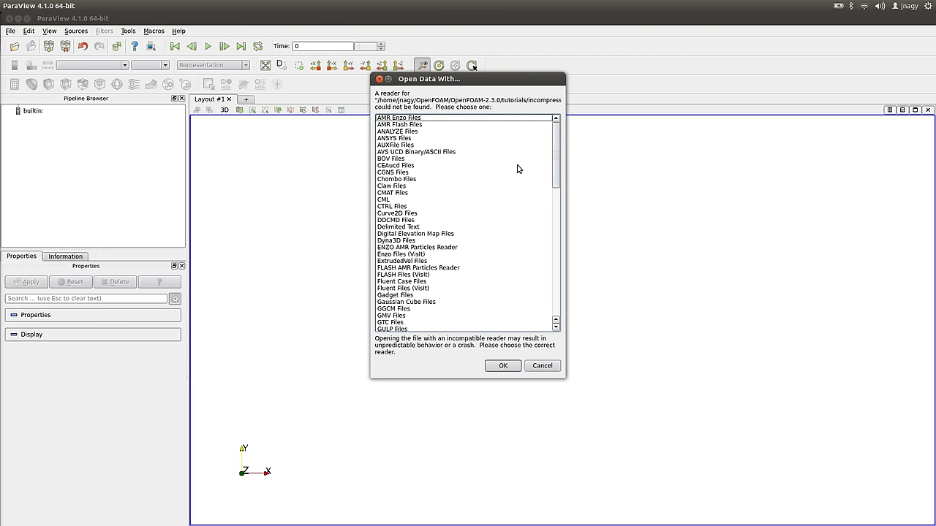
# - Choose the OpenFOAM reader for controlDict and load the case's internalMesh
pyautogui.moveTo(556, 165); pyautogui.dragTo(558, 222)
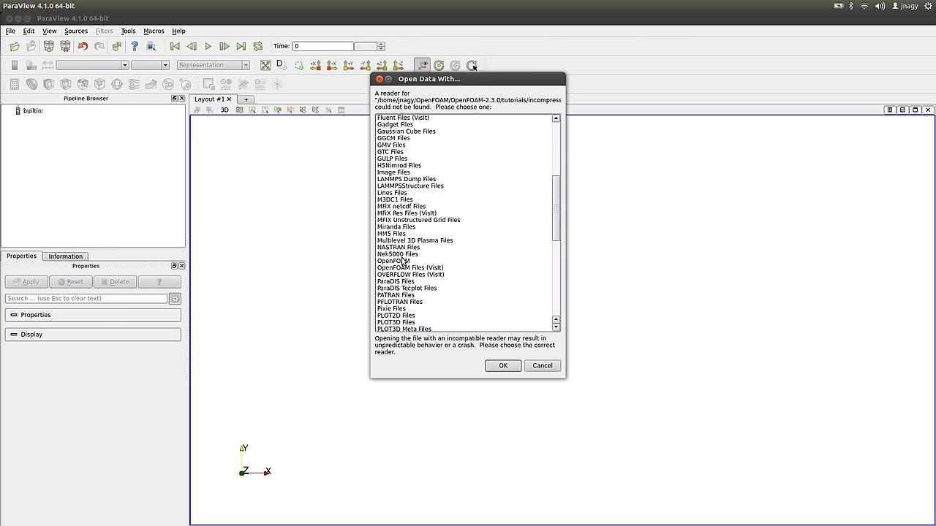
pyautogui.click(403, 261)
pyautogui.click(511, 373)
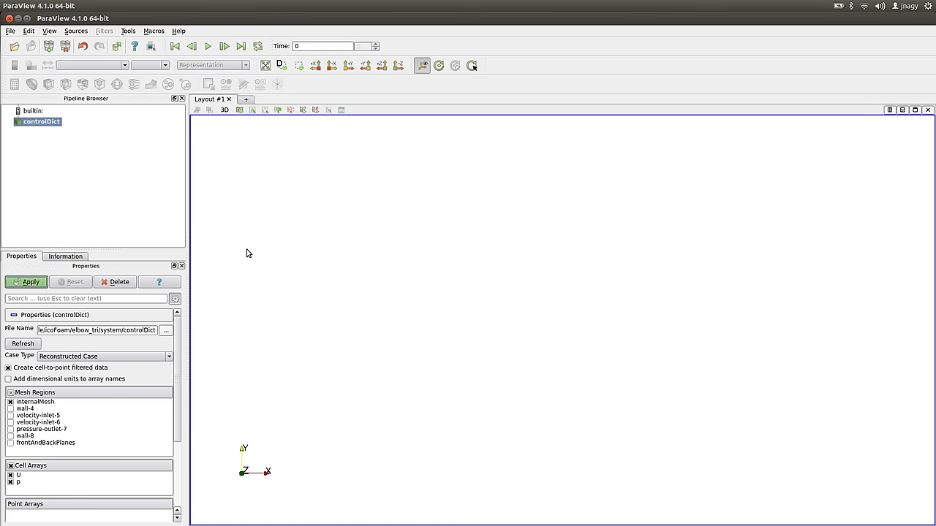
pyautogui.press('Return')
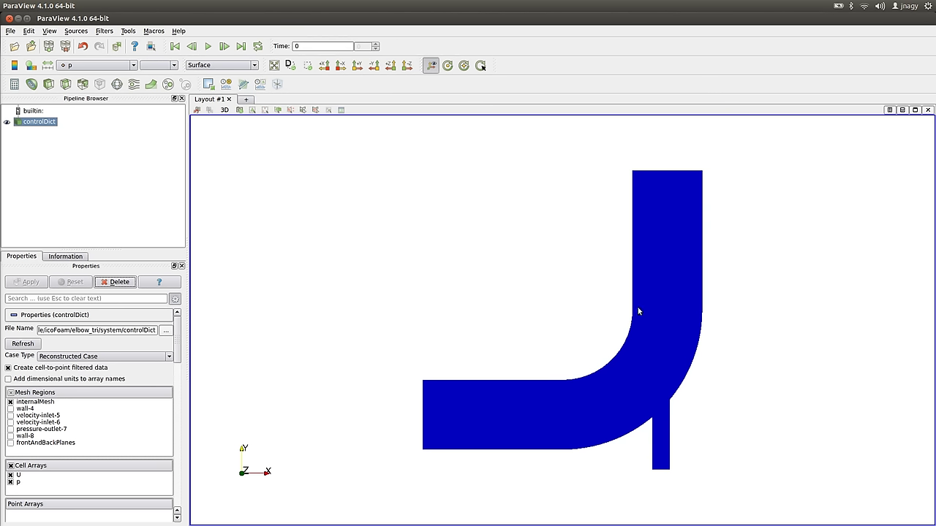
# - Color the elbow mesh with Solid Color and display it as Surface With Edges
pyautogui.click(108, 65)
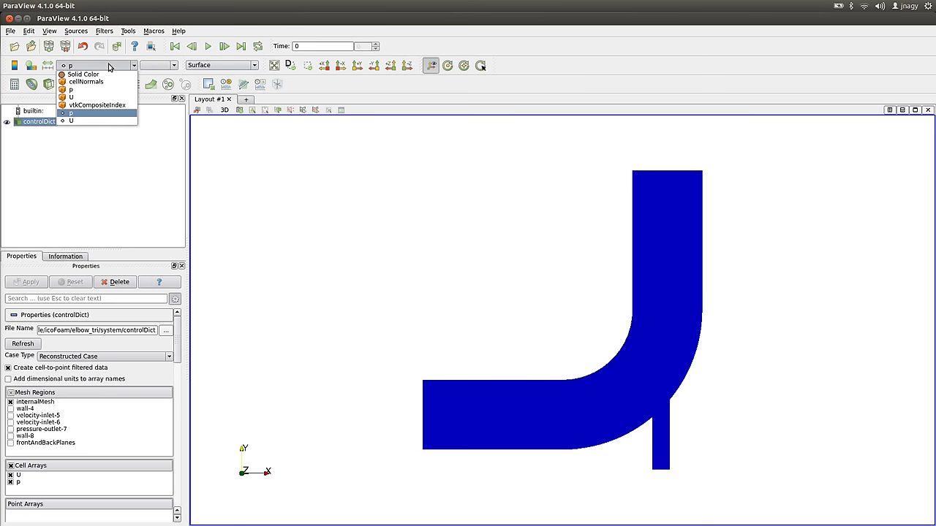
pyautogui.click(103, 75)
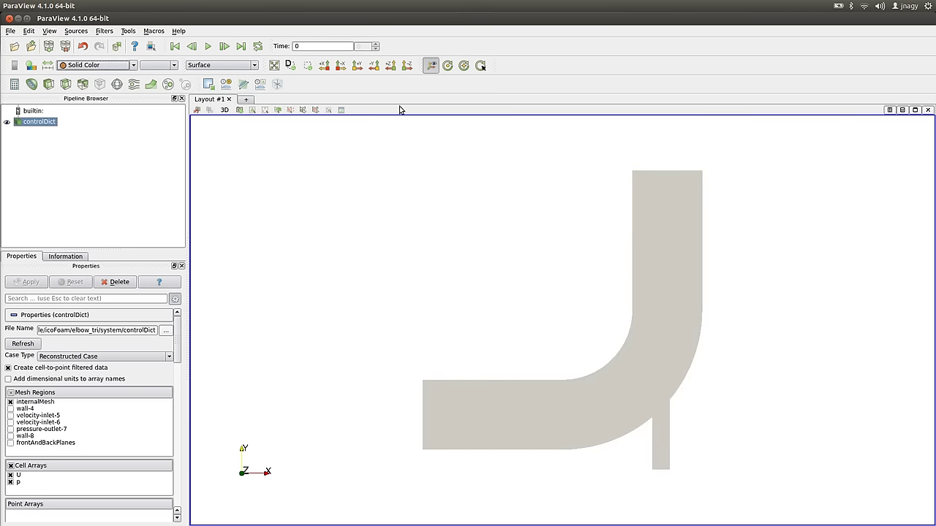
pyautogui.click(210, 65)
pyautogui.click(217, 107)
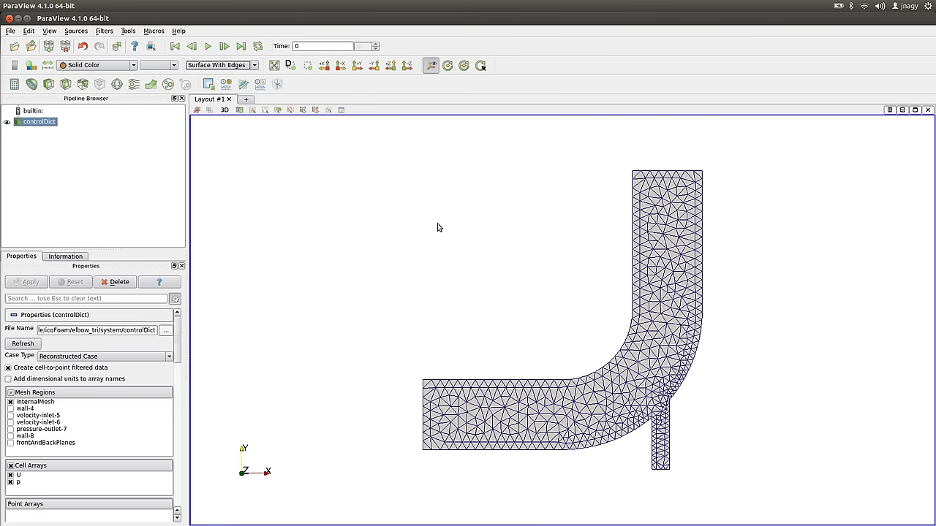
# - Display only the frontAndBackPlanes mesh region instead of internalMesh
pyautogui.moveTo(438, 225); pyautogui.dragTo(541, 275)
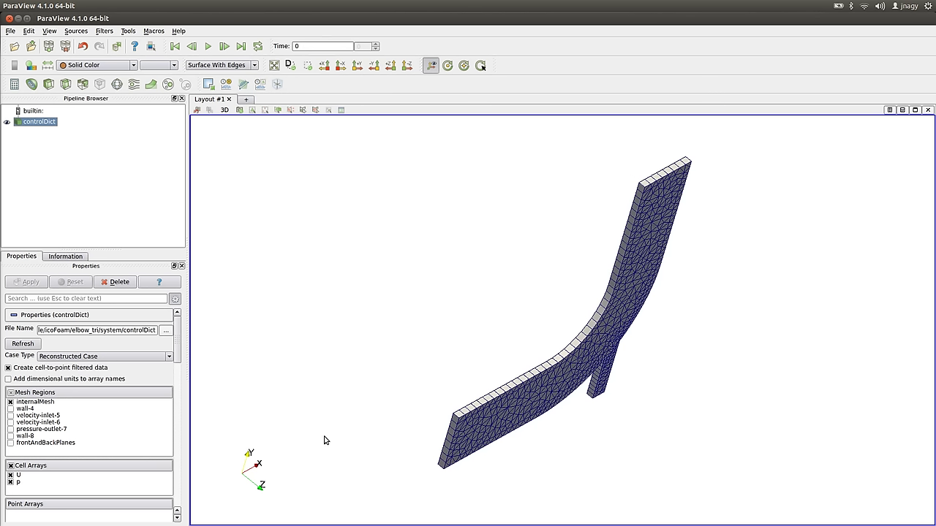
pyautogui.click(11, 402)
pyautogui.click(11, 444)
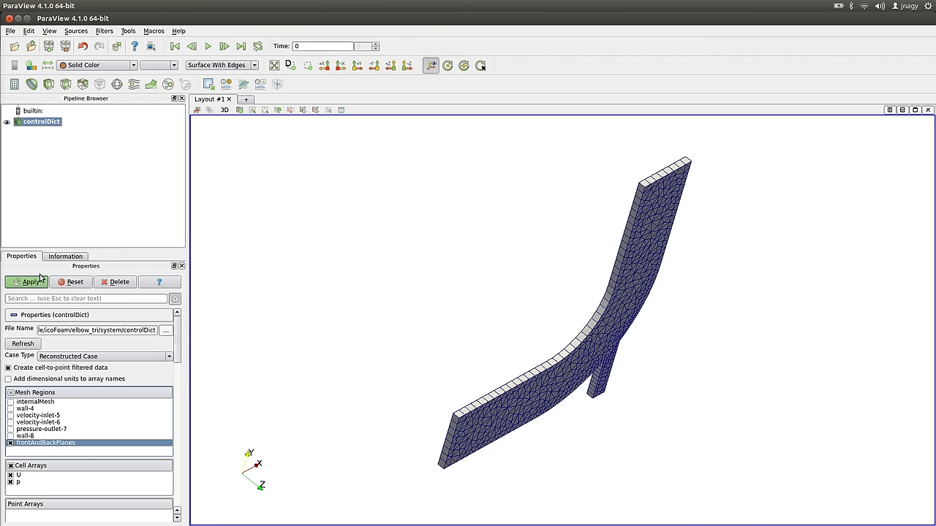
pyautogui.click(31, 282)
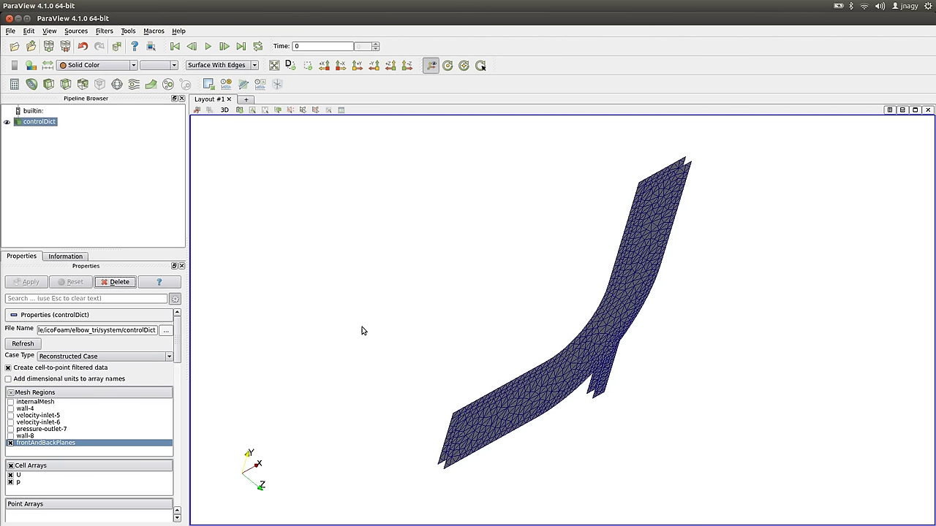
# - Switch to gedit and compare the frontAndBackPlanes entry in the boundary file with its empty type in the p file
pyautogui.hotkey('alt', 'Tab')
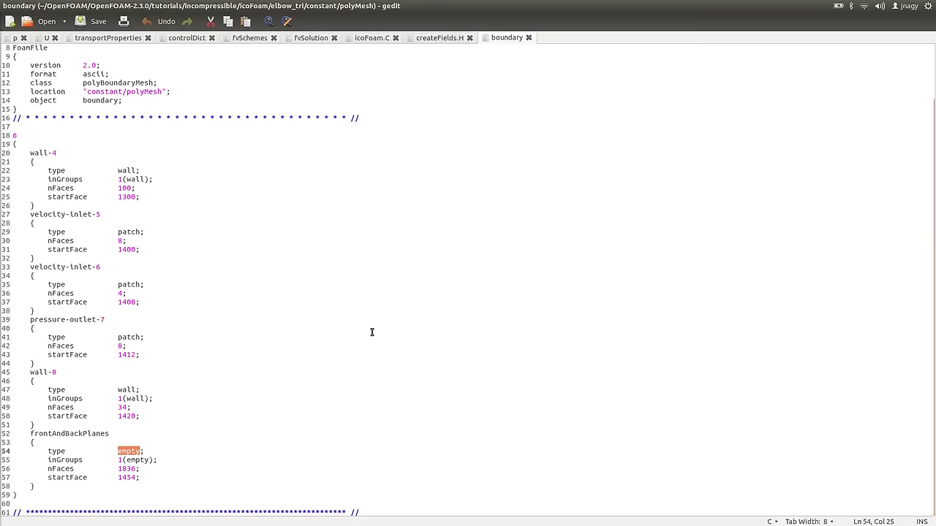
pyautogui.moveTo(139, 477); pyautogui.dragTo(12, 443)
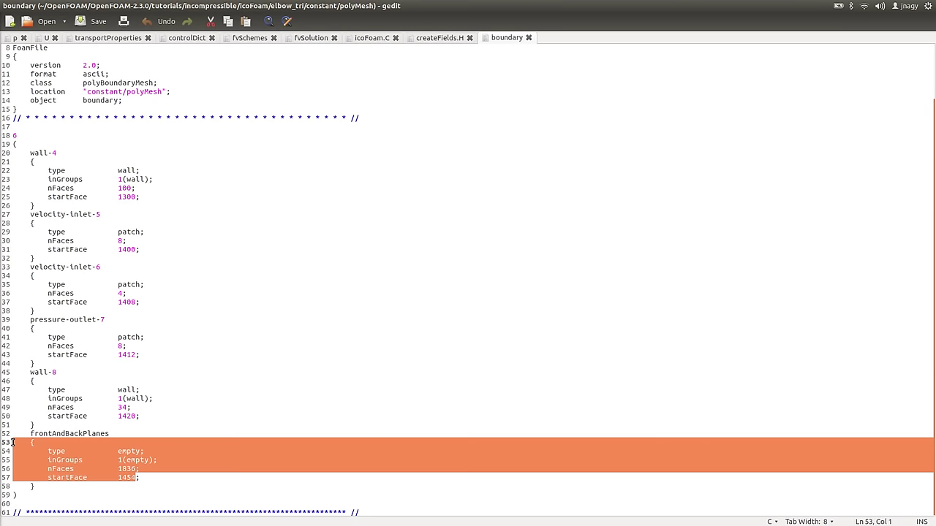
pyautogui.click(15, 38)
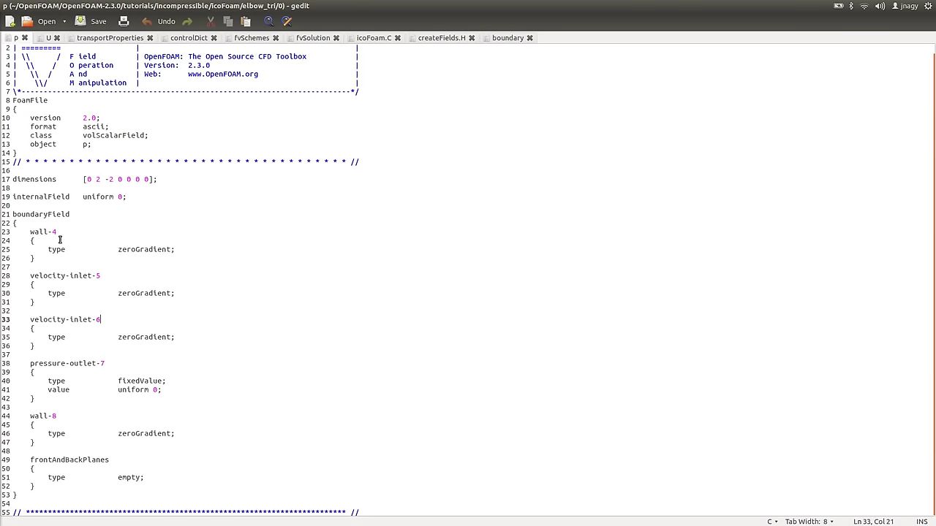
pyautogui.doubleClick(129, 477)
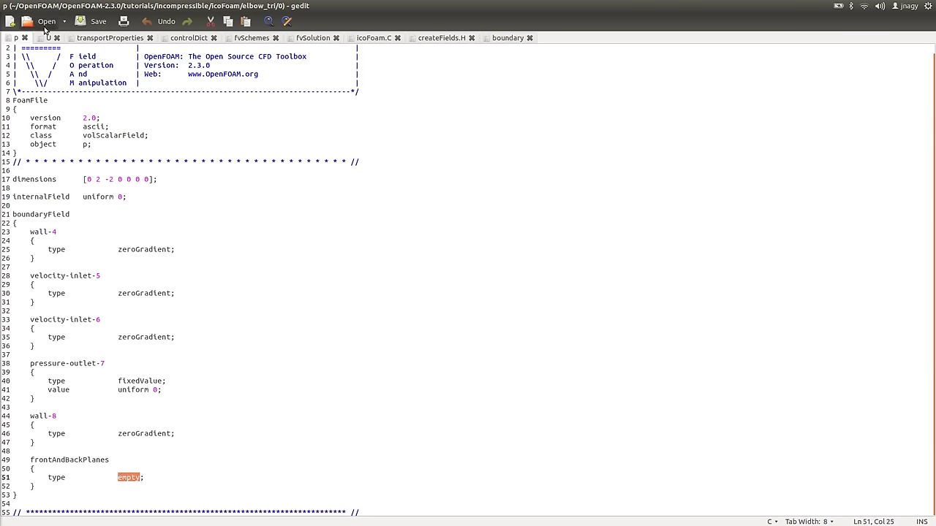
pyautogui.moveTo(115, 480); pyautogui.dragTo(123, 487)
pyautogui.doubleClick(130, 477)
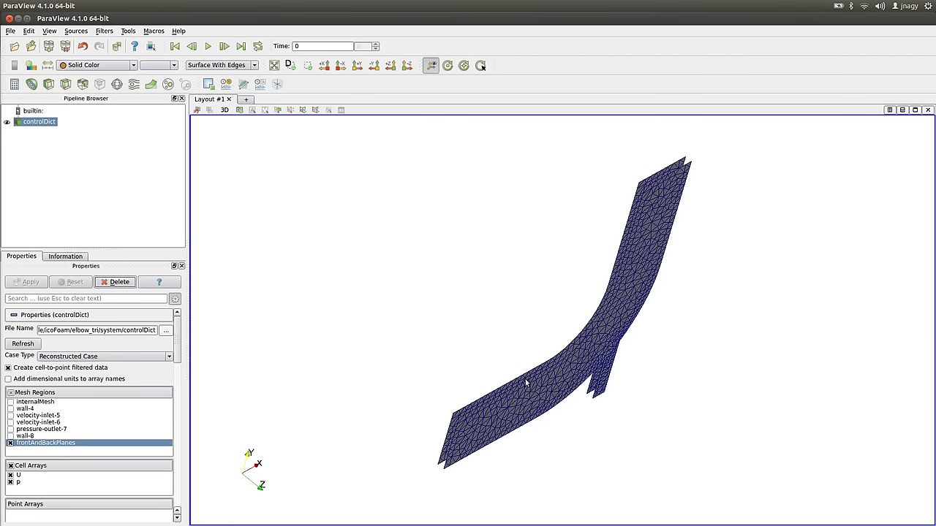
# - Switch back to ParaView and examine the front and back planes face-on and from oblique angles
pyautogui.moveTo(590, 321); pyautogui.dragTo(545, 311)
pyautogui.moveTo(544, 354); pyautogui.dragTo(592, 403)
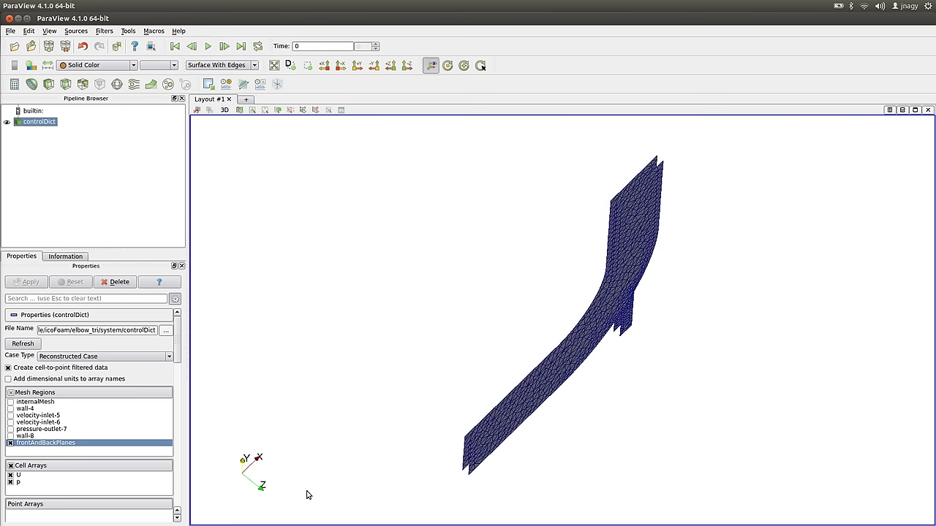
pyautogui.moveTo(528, 410); pyautogui.dragTo(393, 312)
pyautogui.click(407, 66)
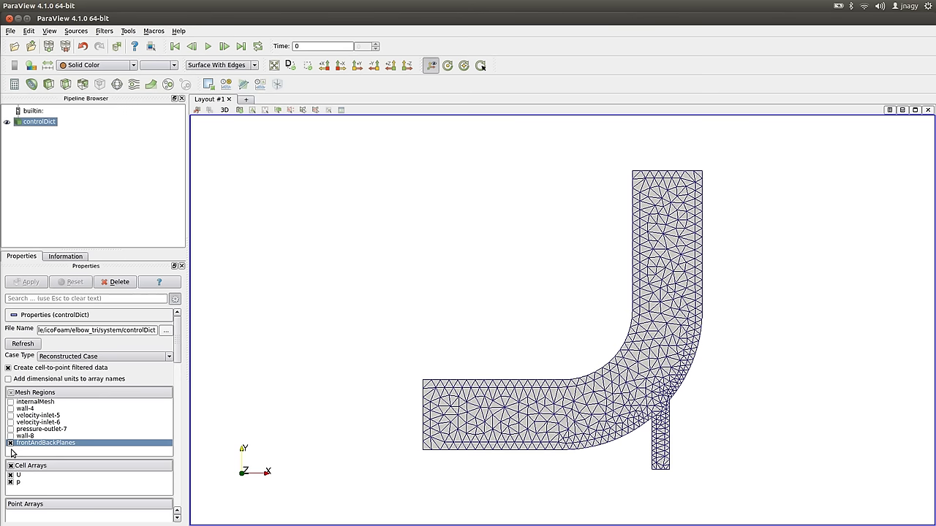
pyautogui.moveTo(357, 350); pyautogui.dragTo(450, 420)
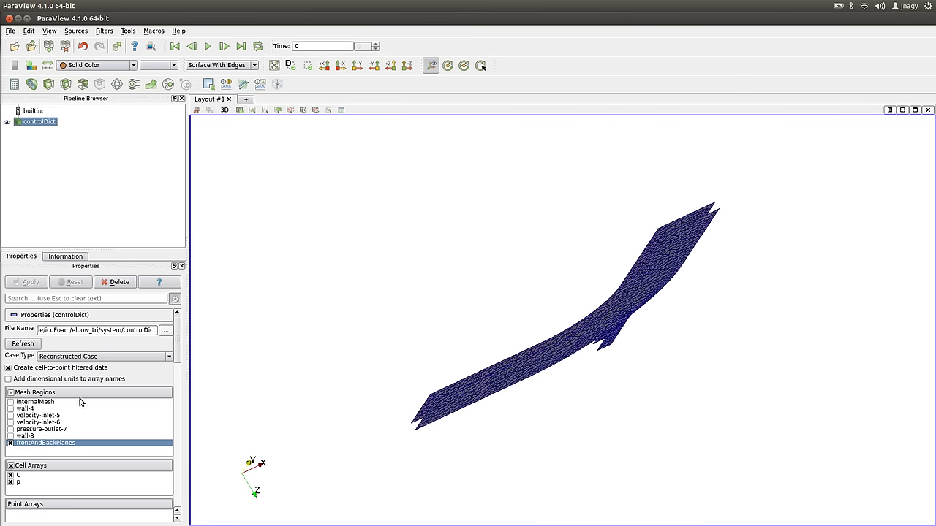
# - Hide frontAndBackPlanes and display the velocity-inlet-5 and velocity-inlet-6 patches instead
pyautogui.click(11, 444)
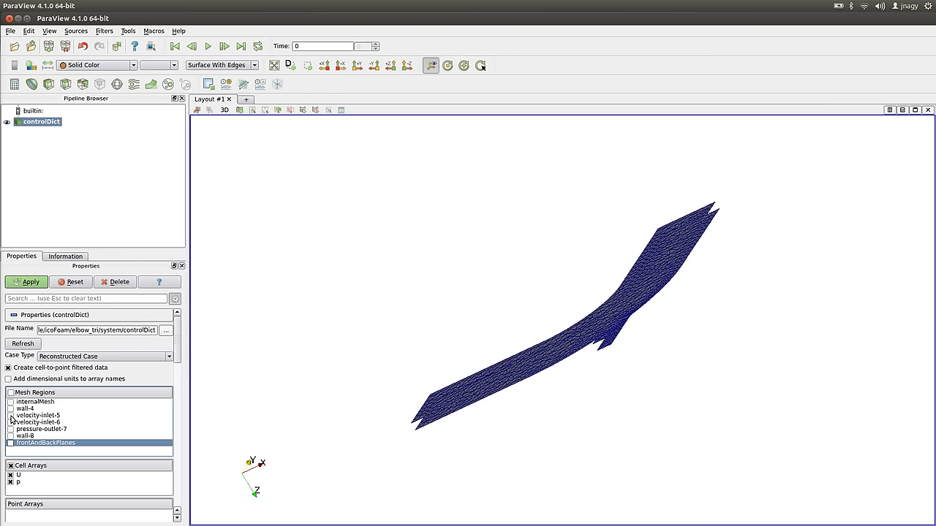
pyautogui.click(10, 415)
pyautogui.click(39, 284)
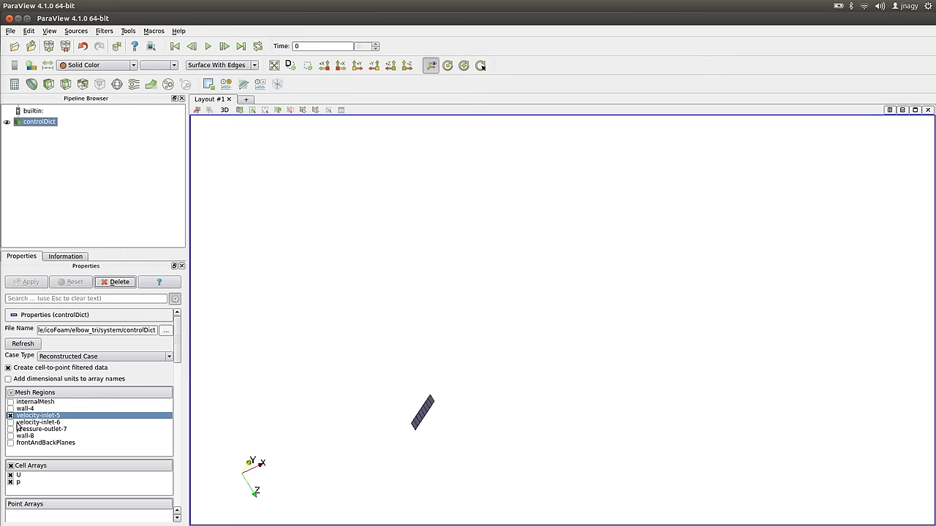
pyautogui.click(10, 423)
pyautogui.click(31, 282)
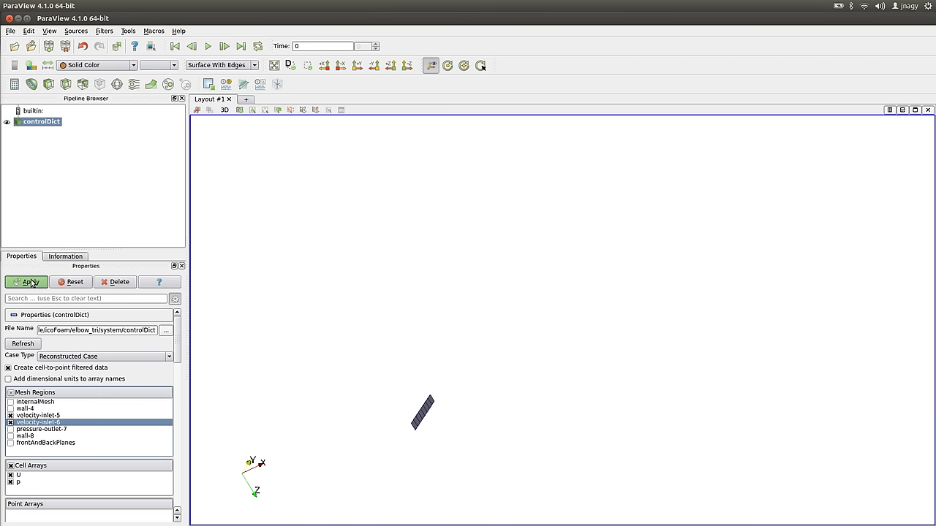
pyautogui.moveTo(582, 403); pyautogui.dragTo(568, 372)
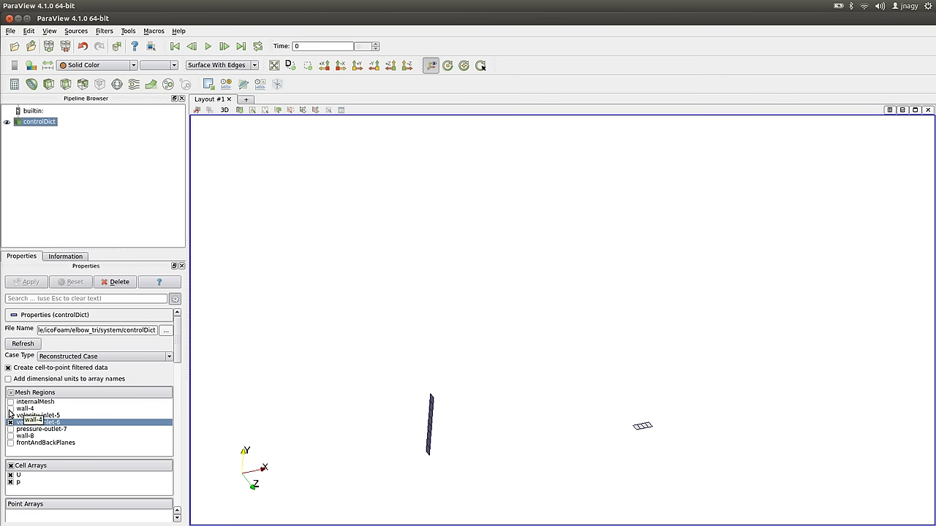
# - Display the wall-4, wall-8 and pressure-outlet-7 patches in addition to the two velocity inlets
pyautogui.click(10, 409)
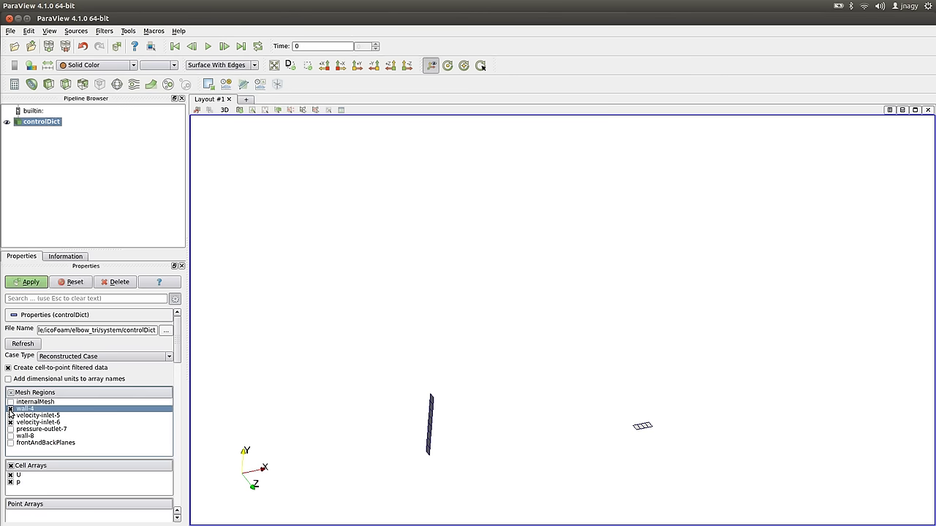
pyautogui.click(27, 284)
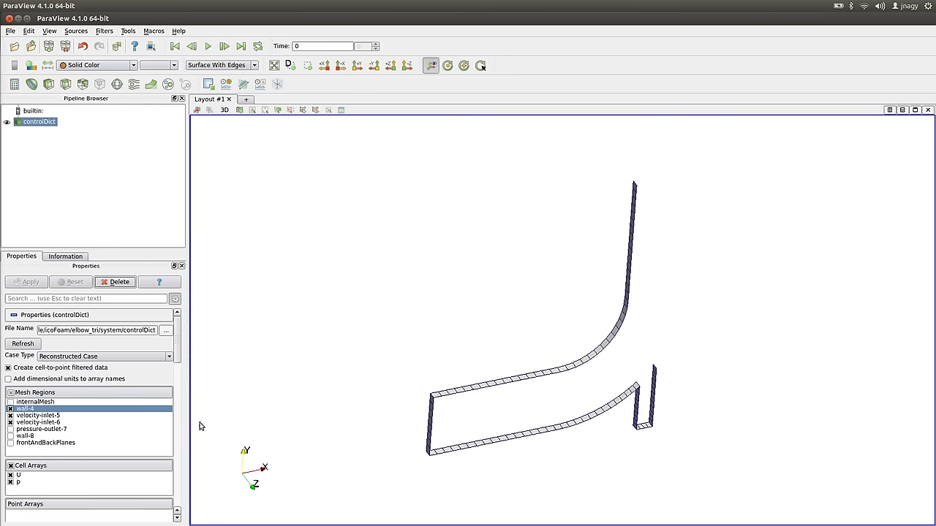
pyautogui.click(10, 436)
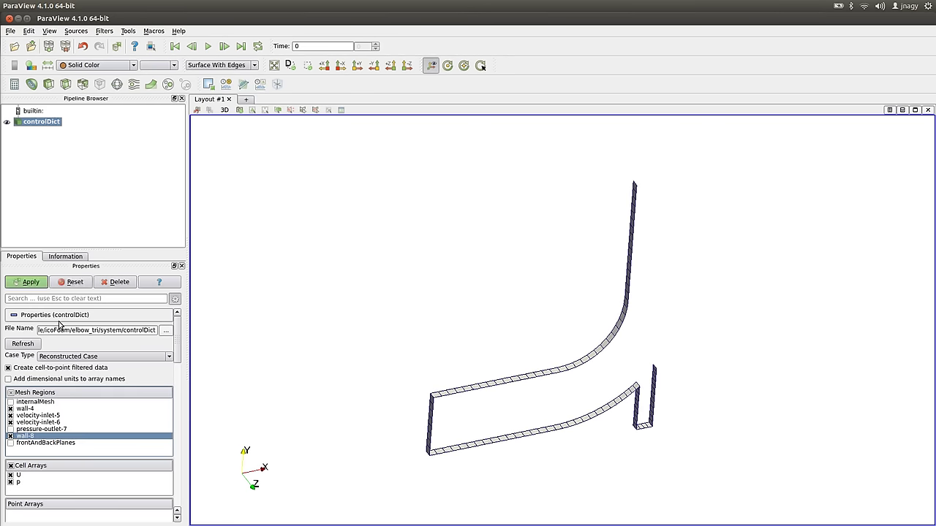
pyautogui.click(27, 282)
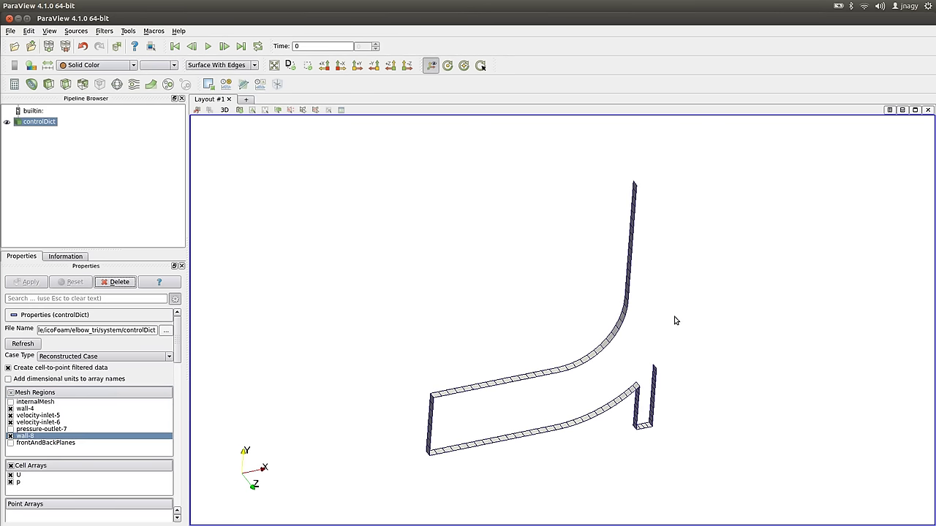
pyautogui.click(13, 430)
pyautogui.click(11, 429)
pyautogui.click(27, 282)
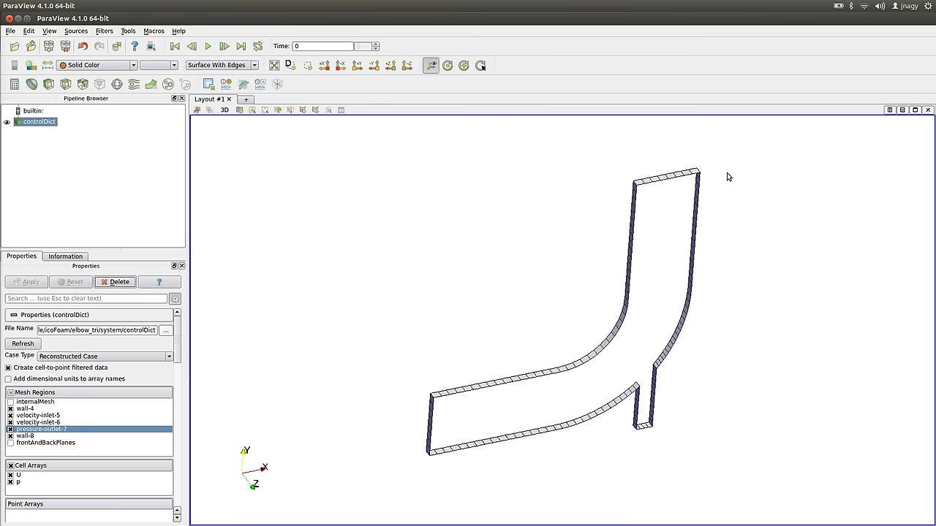
# - Check velocity-inlet-5's value in the U file in gedit, and locate the patch in ParaView by hiding and redisplaying it
pyautogui.hotkey('alt', 'Tab')
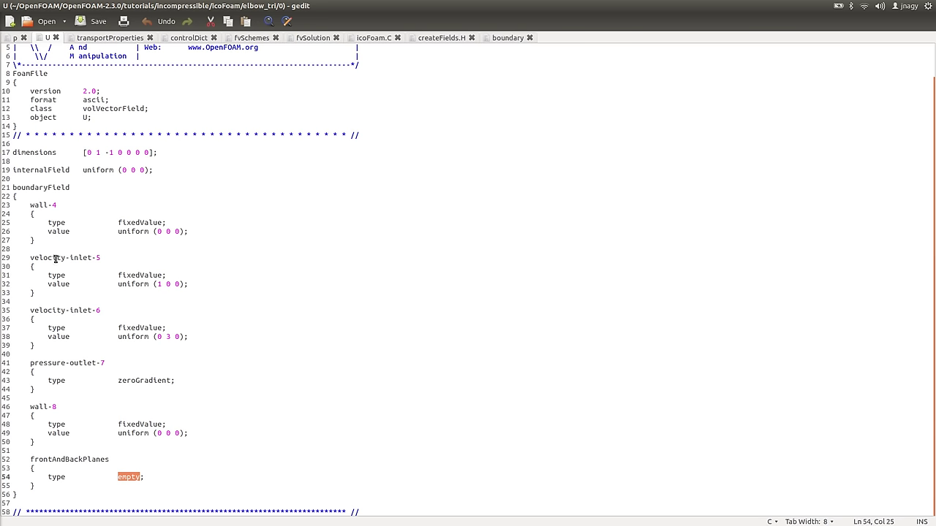
pyautogui.moveTo(55, 259); pyautogui.dragTo(189, 284)
pyautogui.hotkey('alt', 'Tab')
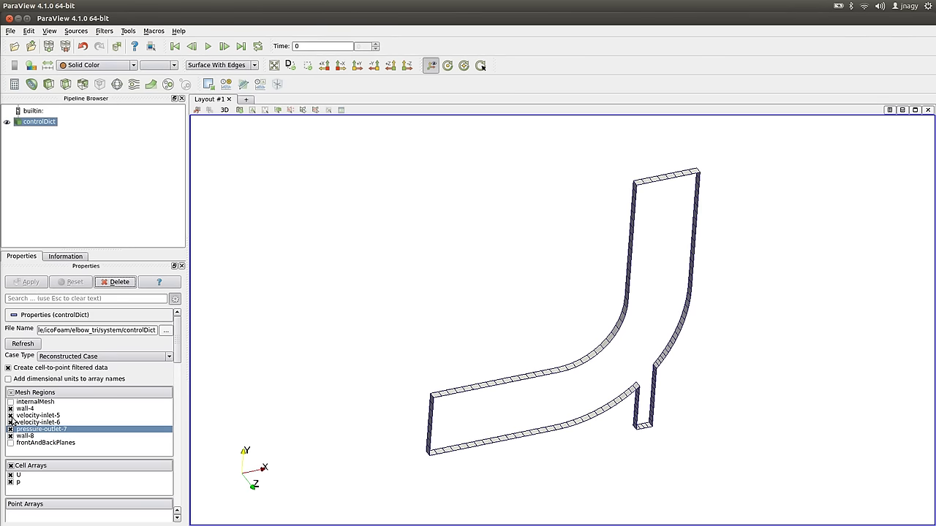
pyautogui.click(10, 416)
pyautogui.click(29, 281)
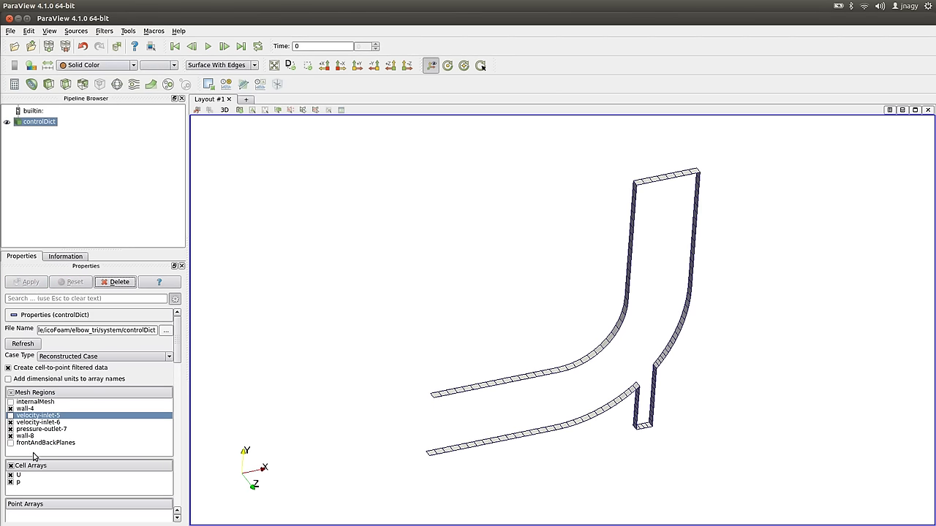
pyautogui.click(10, 415)
pyautogui.click(30, 282)
# - Switch to gedit and check the velocity value of velocity-inlet-6 in the U file
pyautogui.hotkey('alt', 'Tab')
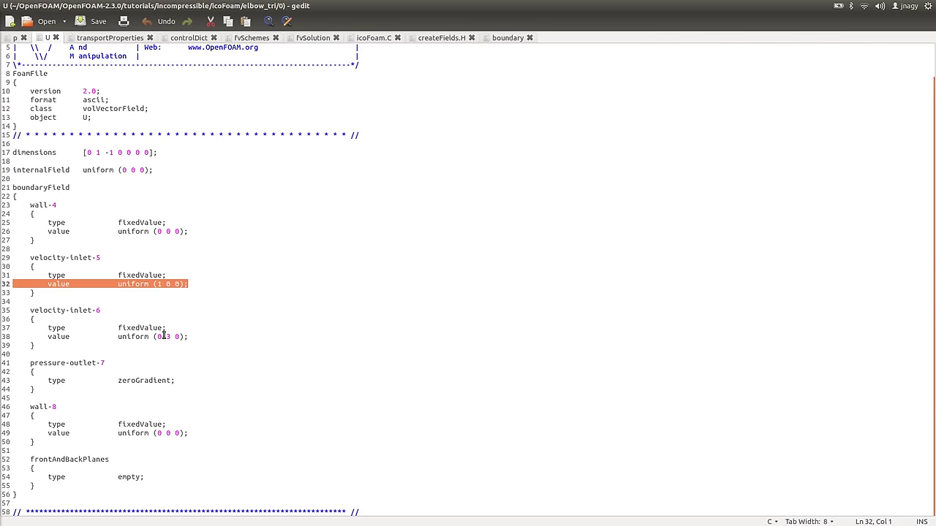
pyautogui.moveTo(163, 337); pyautogui.dragTo(215, 343)
# - Switch back to ParaView, display only the internalMesh region and view it face-on along the Z axis
pyautogui.hotkey('alt', 'Tab')
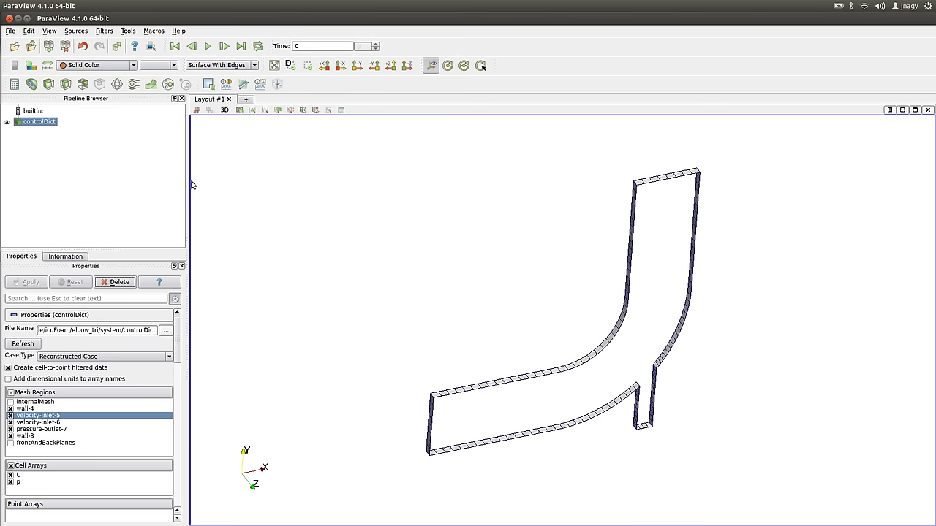
pyautogui.click(10, 393)
pyautogui.click(10, 393)
pyautogui.click(10, 403)
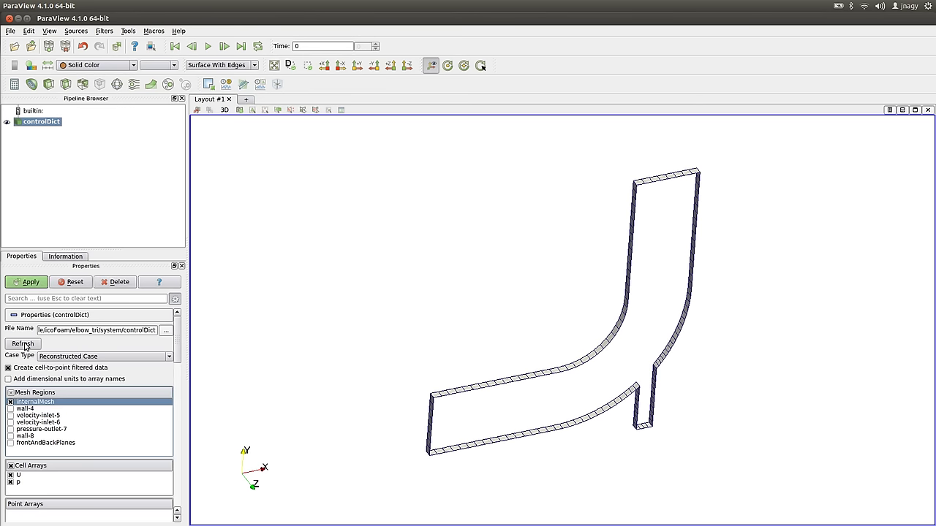
pyautogui.click(26, 283)
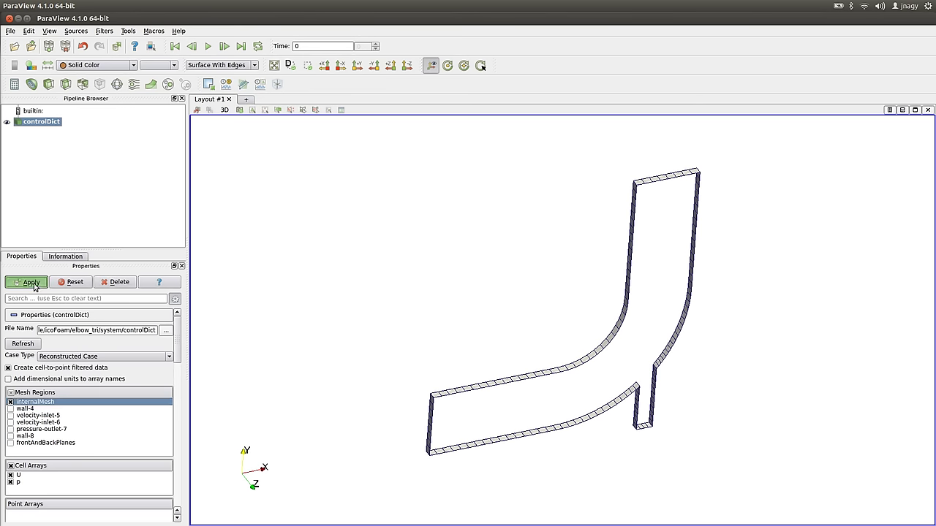
pyautogui.click(407, 67)
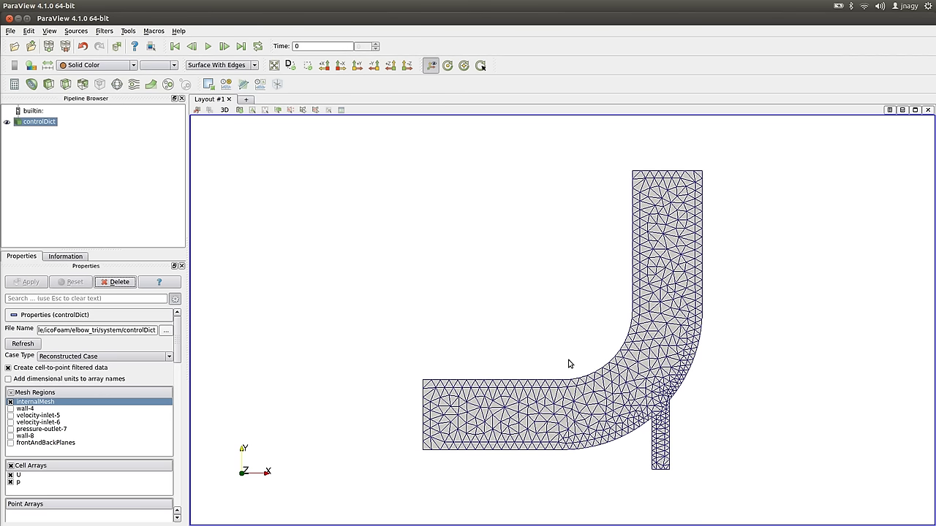
# - Switch to the terminal, list the contents of the elbow_tri case directory and run icoFoam there
pyautogui.hotkey('alt', 'Tab')
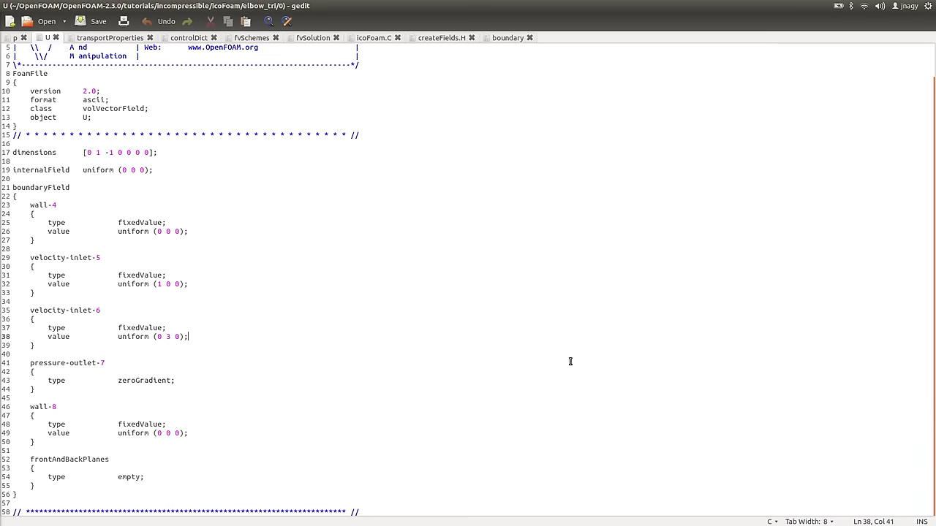
pyautogui.hotkey('alt', 'Tab')
pyautogui.press('Return')
pyautogui.press('Return')
pyautogui.press('Return')
pyautogui.write('ls')
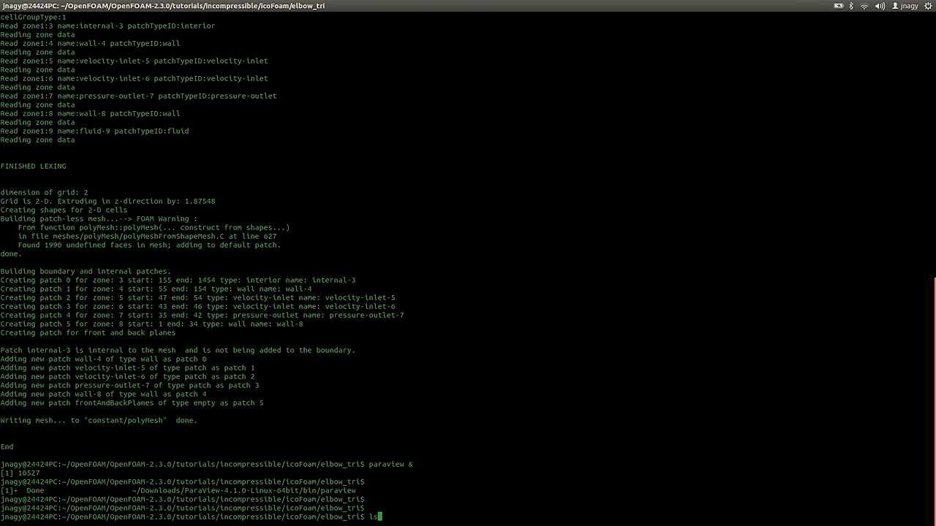
pyautogui.press('Return')
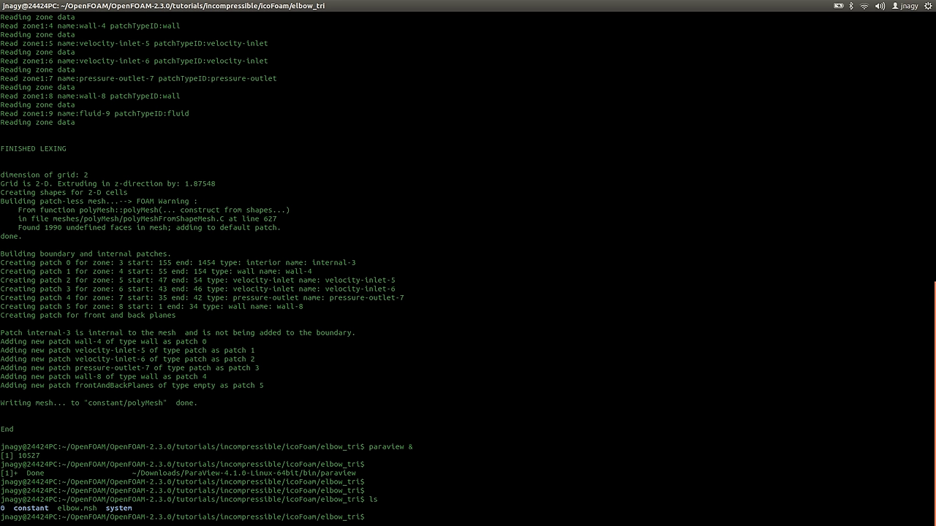
pyautogui.write('icoFoam')
pyautogui.press('Return')
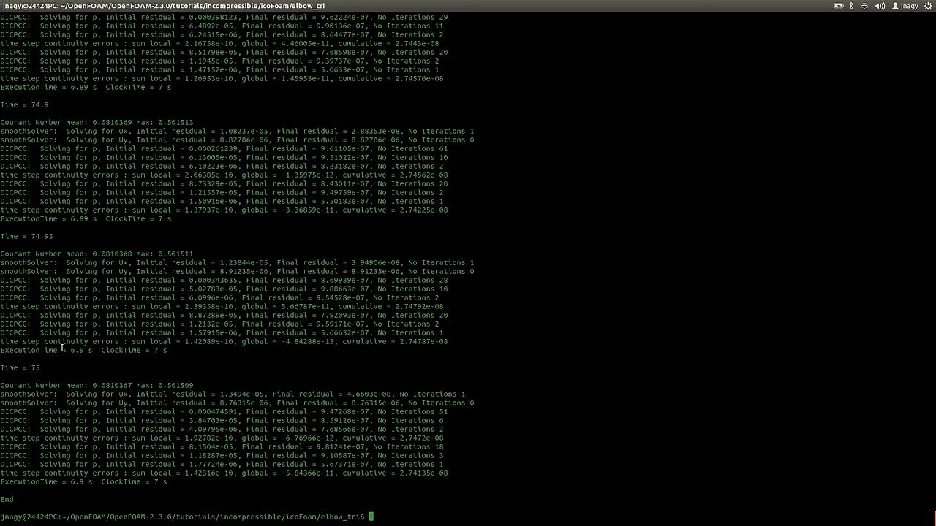
# - Examine the solver output for the final time, execution time, Courant number and the Ux and Uy solution lines
pyautogui.tripleClick(44, 368)
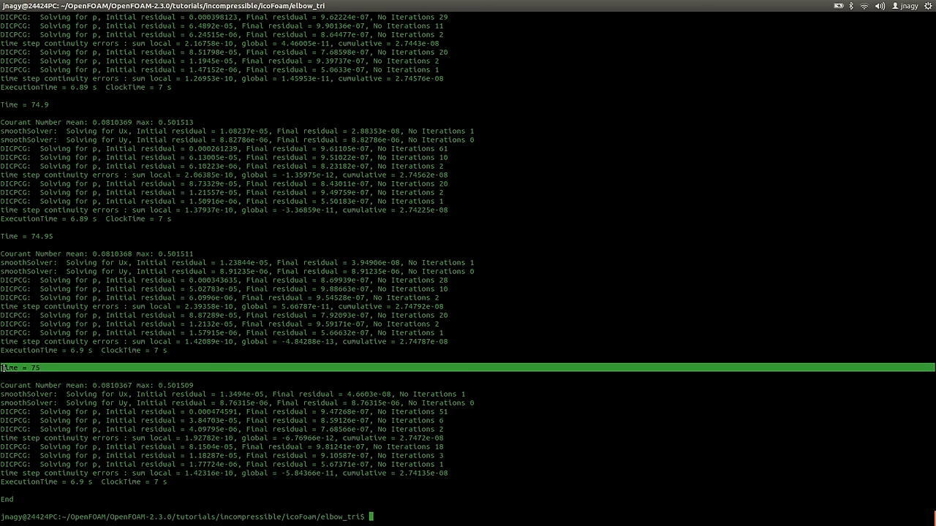
pyautogui.tripleClick(166, 483)
pyautogui.click(174, 483)
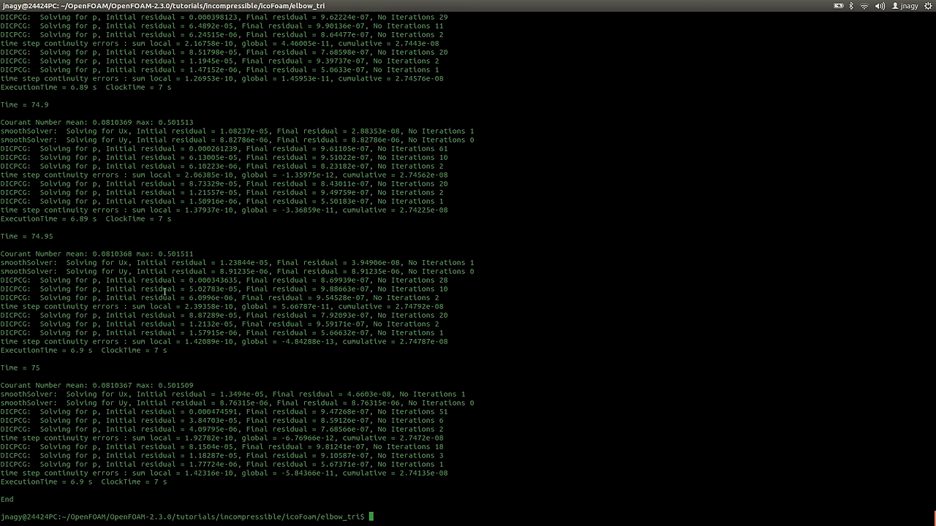
pyautogui.moveTo(4, 254); pyautogui.dragTo(199, 254)
pyautogui.click(201, 253)
pyautogui.moveTo(198, 253)
pyautogui.mouseDown()
pyautogui.moveTo(156, 253)
pyautogui.moveTo(204, 255)
pyautogui.moveTo(195, 254)
pyautogui.mouseUp()
pyautogui.moveTo(68, 263); pyautogui.dragTo(149, 271)
pyautogui.click(152, 272)
# - Switch to gedit and examine the momentum equation and its solve line in icoFoam.C
pyautogui.hotkey('alt', 'Tab')
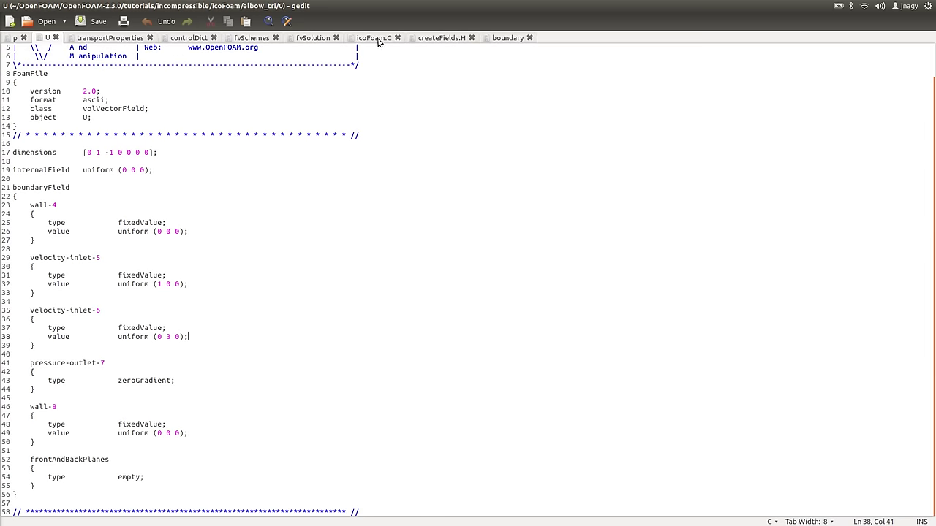
pyautogui.click(374, 38)
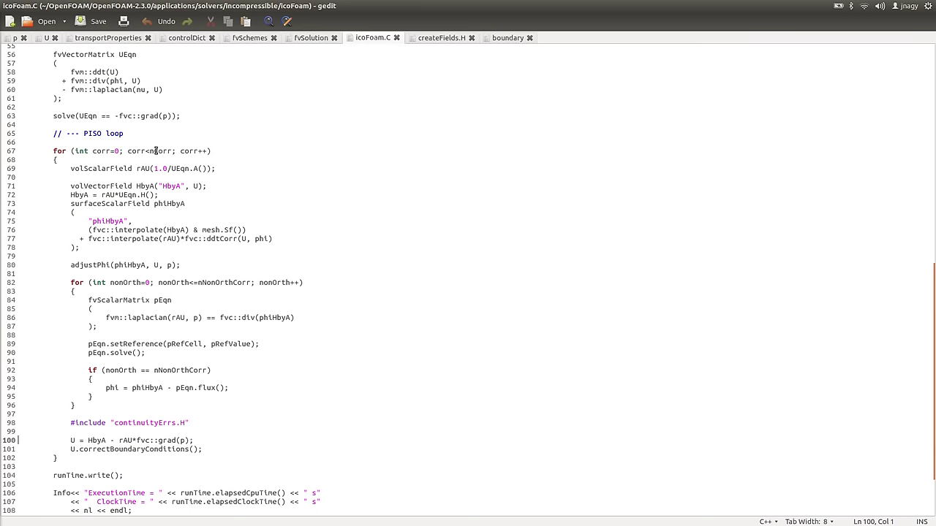
pyautogui.scroll(4, 155, 151)
pyautogui.moveTo(54, 212); pyautogui.dragTo(216, 214)
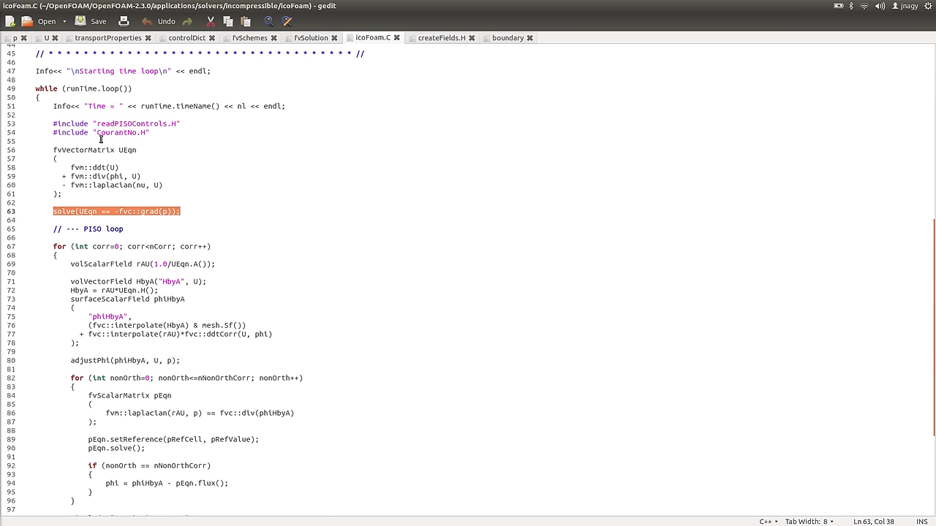
pyautogui.click(165, 222)
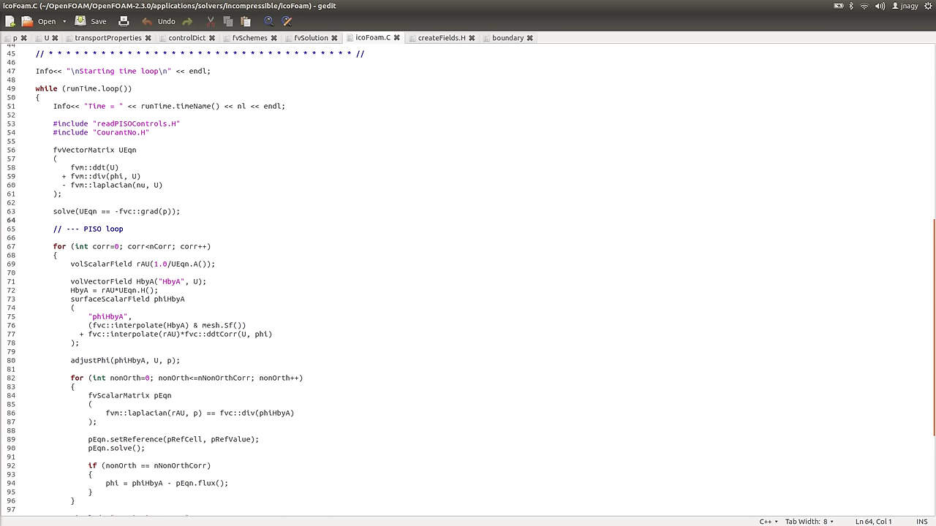
# - Switch to the terminal and examine the Ux, Uy and pressure solution lines of the last time step
pyautogui.hotkey('alt', 'Tab')
pyautogui.moveTo(96, 399)
pyautogui.mouseDown()
pyautogui.moveTo(177, 403)
pyautogui.moveTo(112, 394)
pyautogui.mouseUp()
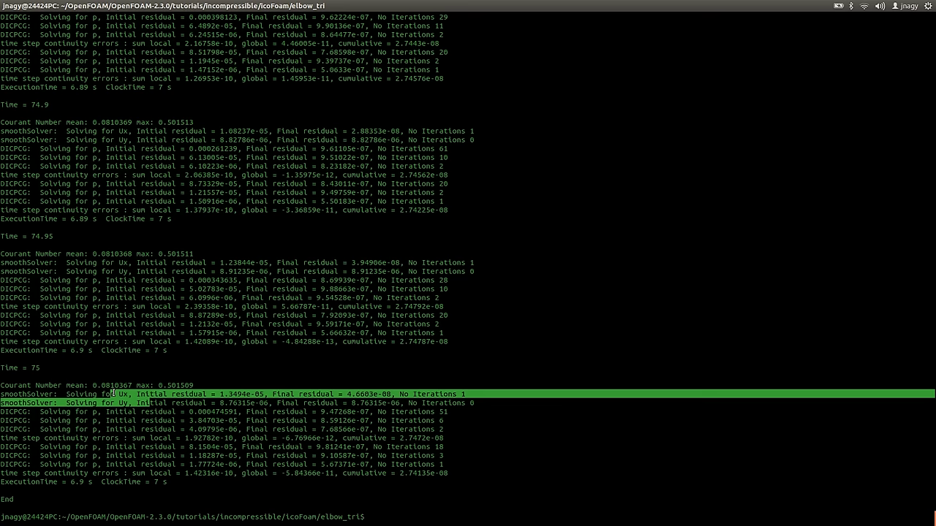
pyautogui.click(156, 416)
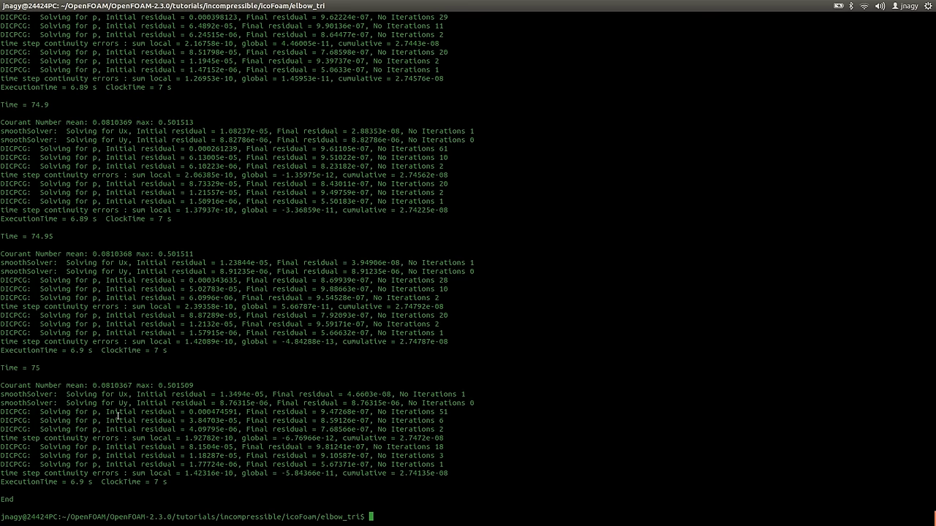
pyautogui.moveTo(89, 412); pyautogui.dragTo(109, 429)
# - Compare the pressure equation of the PISO loop in icoFoam.C with the first three pressure solves in the terminal output
pyautogui.hotkey('alt', 'Tab')
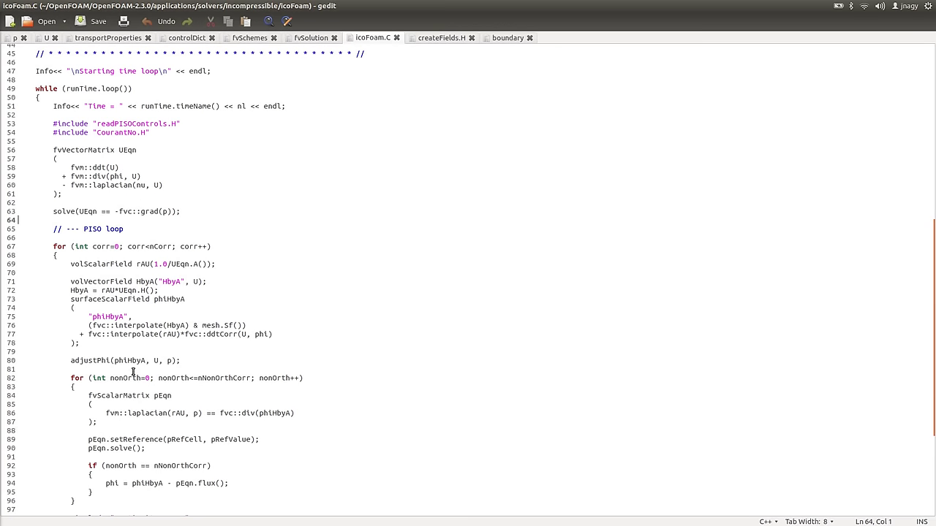
pyautogui.click(109, 416)
pyautogui.hotkey('alt', 'Tab')
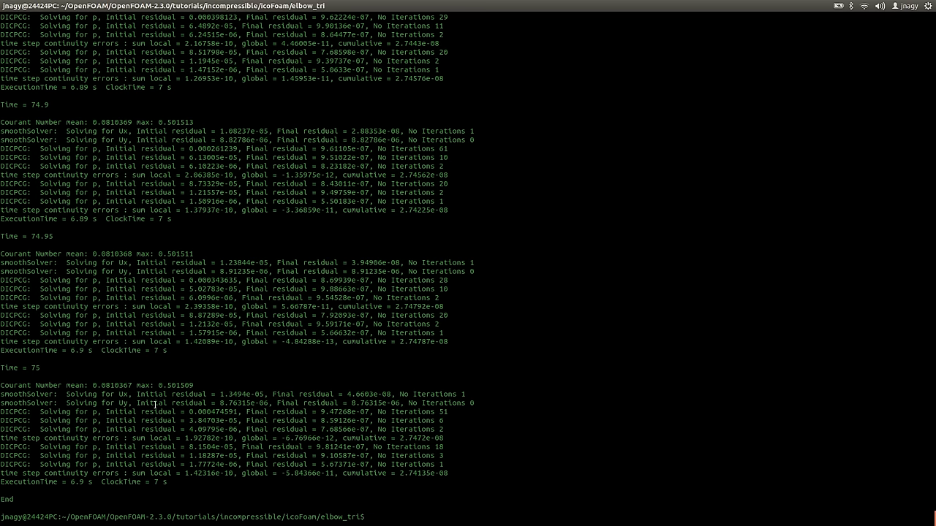
pyautogui.moveTo(85, 413); pyautogui.dragTo(191, 430)
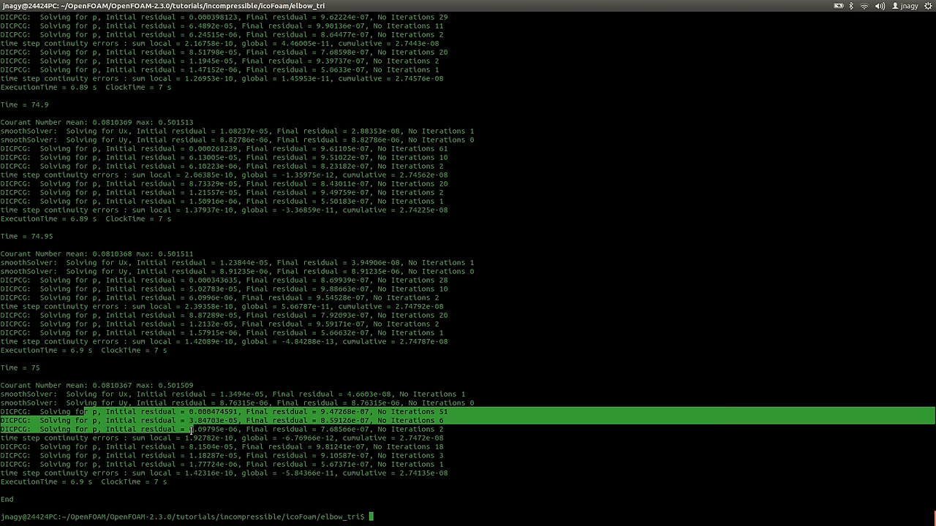
# - Switch to gedit, check nCorrectors and nNonOrthogonalCorrectors in the PISO section of fvSolution, and return to icoFoam.C
pyautogui.hotkey('alt', 'Tab')
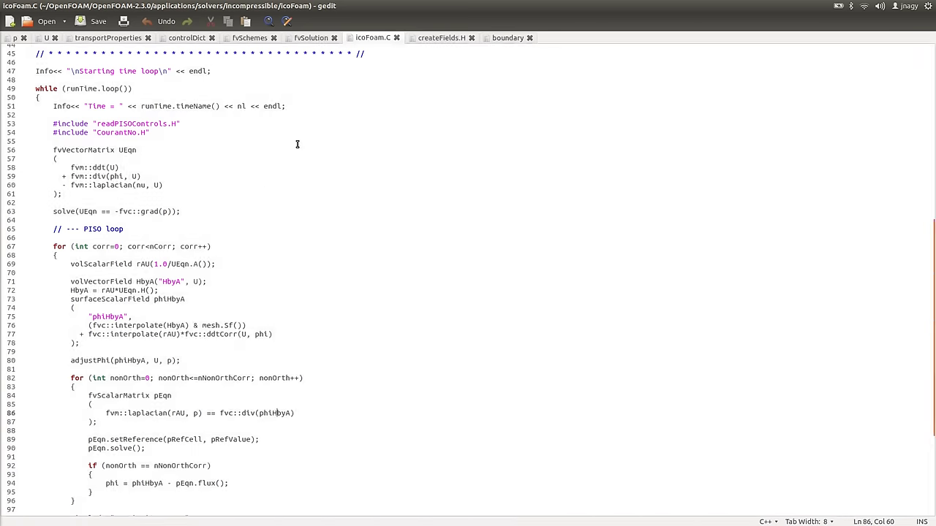
pyautogui.click(312, 38)
pyautogui.moveTo(115, 382); pyautogui.dragTo(73, 381)
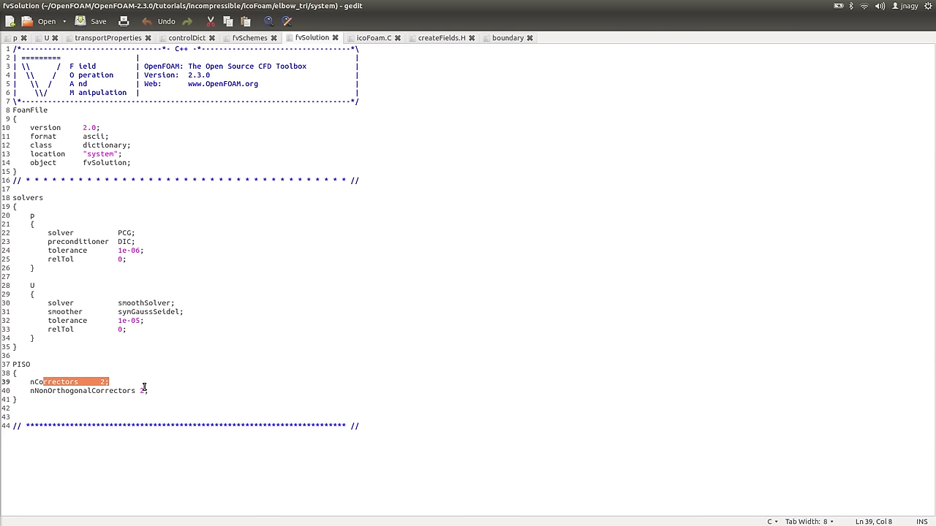
pyautogui.moveTo(150, 391); pyautogui.dragTo(10, 391)
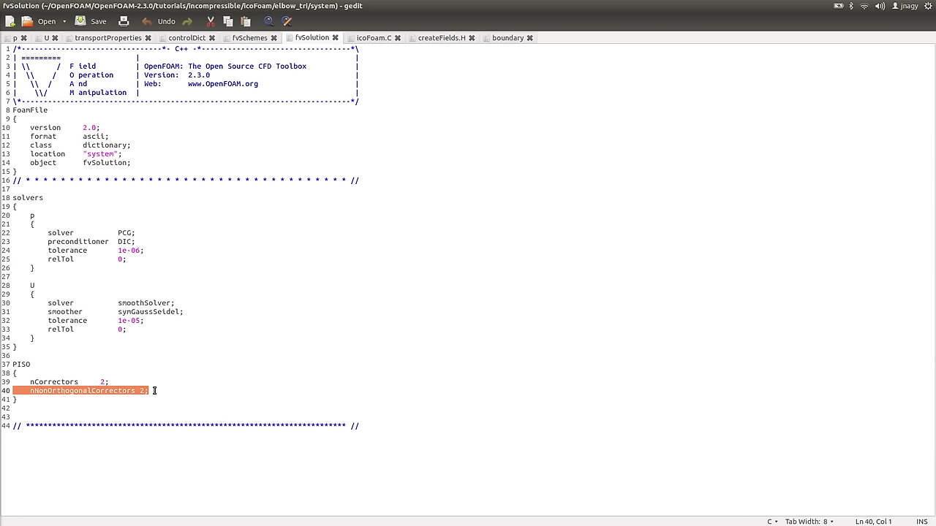
pyautogui.click(371, 42)
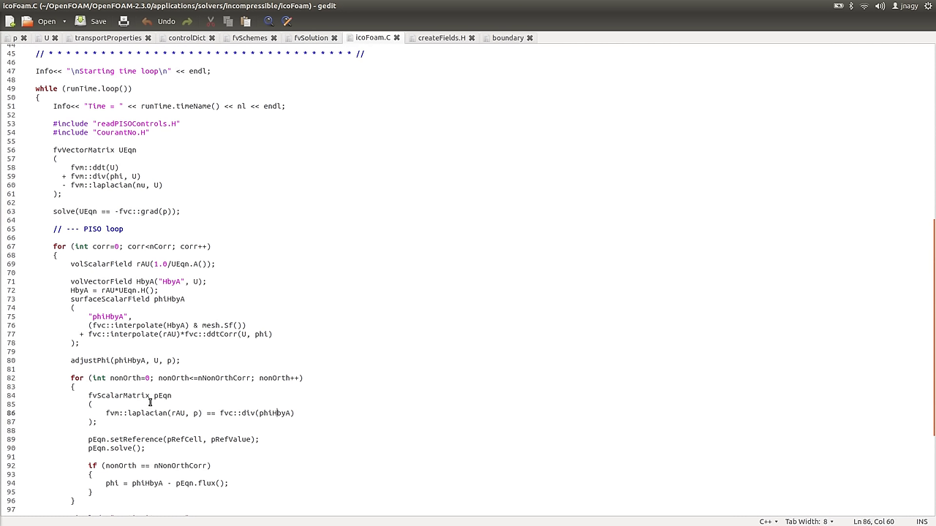
# - Switch to the terminal, re-examine the last time step's first group of pressure solves, and return to icoFoam.C in gedit
pyautogui.hotkey('alt', 'Tab')
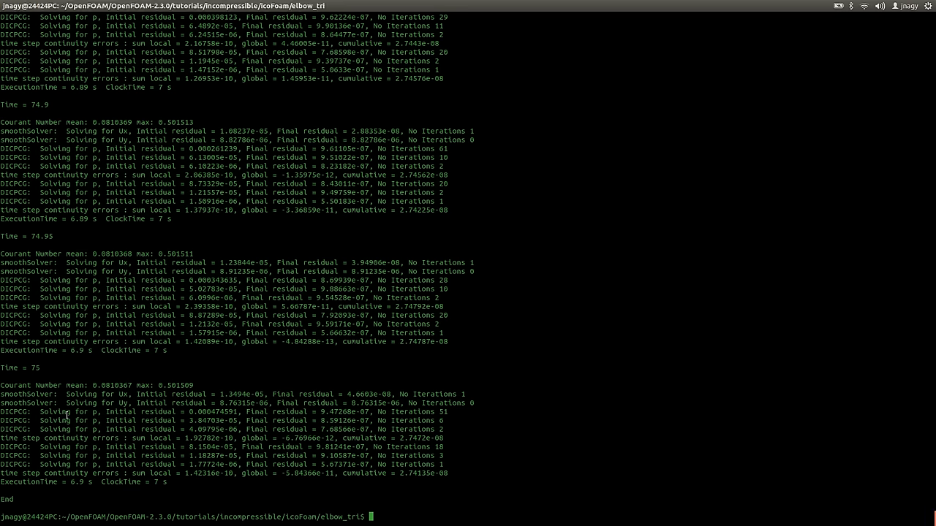
pyautogui.moveTo(63, 412); pyautogui.dragTo(135, 425)
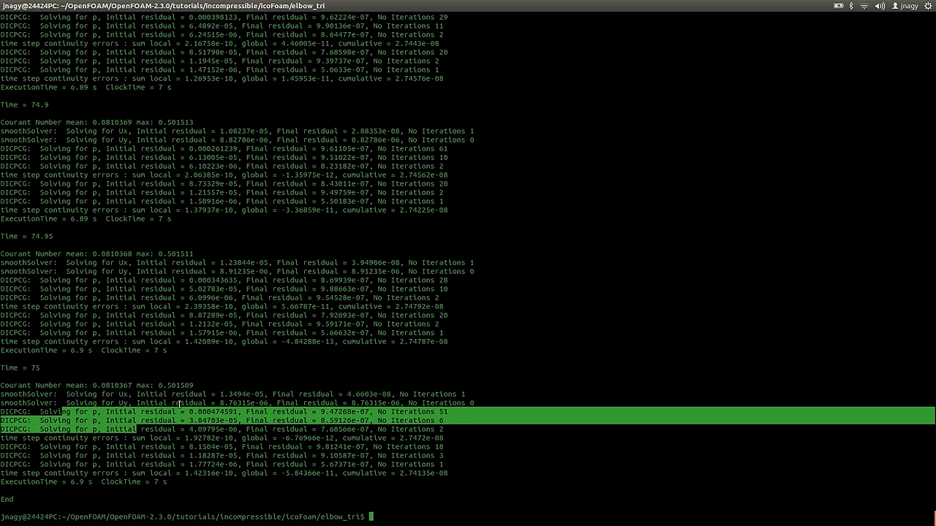
pyautogui.hotkey('alt', 'Tab')
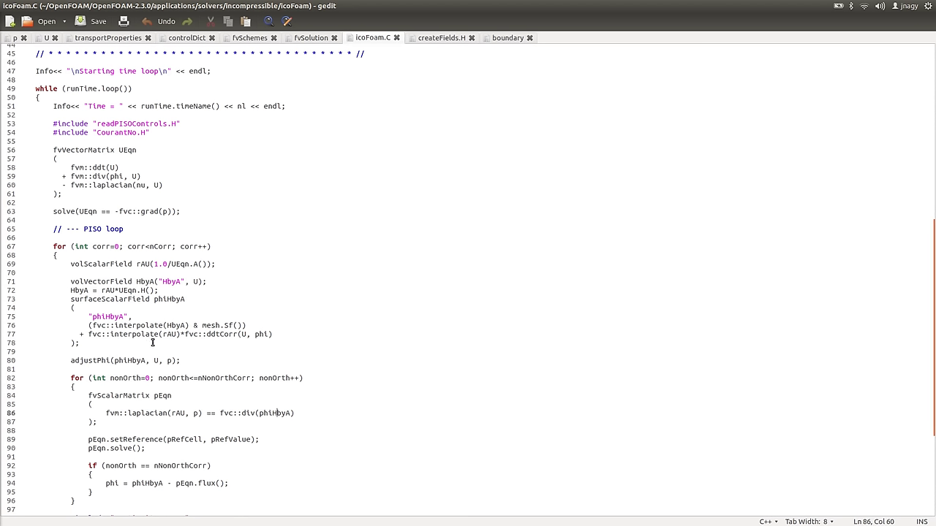
# - Check the nCorrectors entry in the PISO section of fvSolution and return to icoFoam.C
pyautogui.click(314, 40)
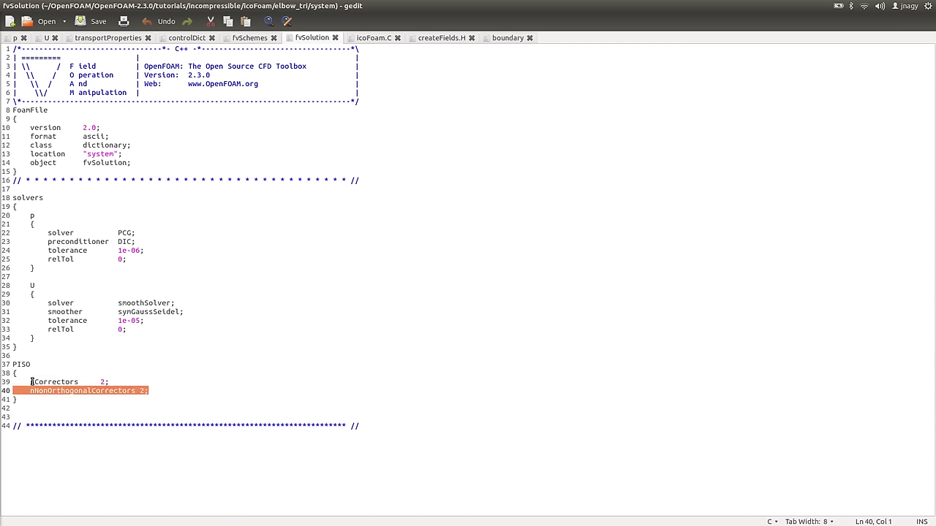
pyautogui.moveTo(111, 381); pyautogui.dragTo(23, 385)
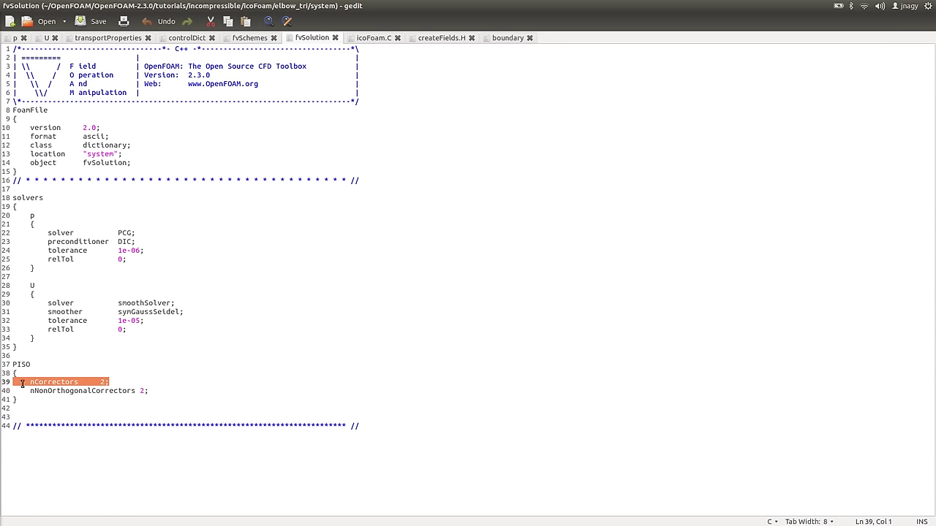
pyautogui.click(364, 38)
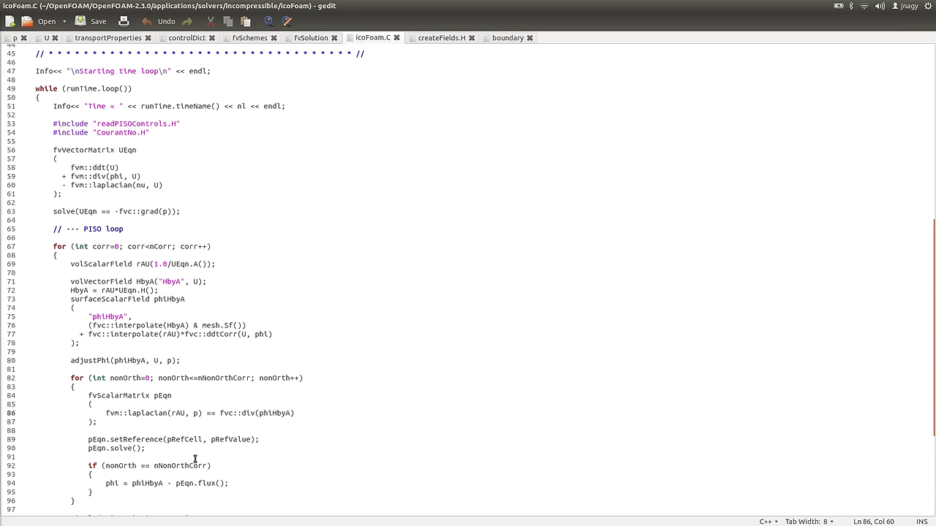
# - Switch to the terminal and compare the two groups of pressure solves in the last time step
pyautogui.hotkey('alt', 'Tab')
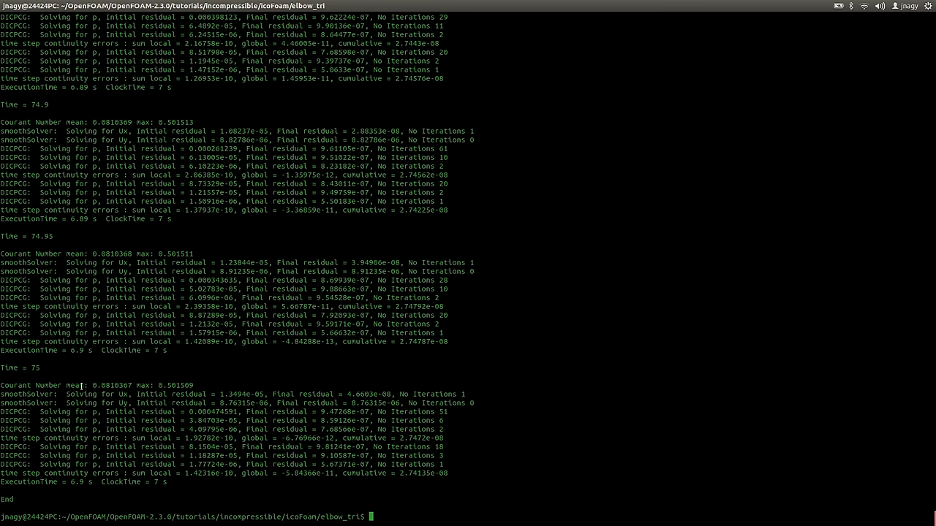
pyautogui.moveTo(43, 411); pyautogui.dragTo(130, 430)
pyautogui.moveTo(47, 443); pyautogui.dragTo(155, 473)
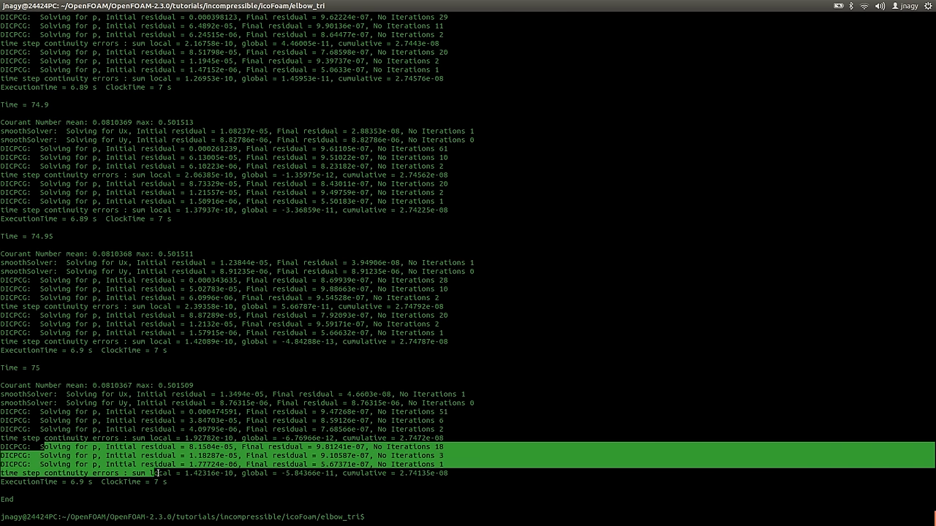
pyautogui.click(152, 456)
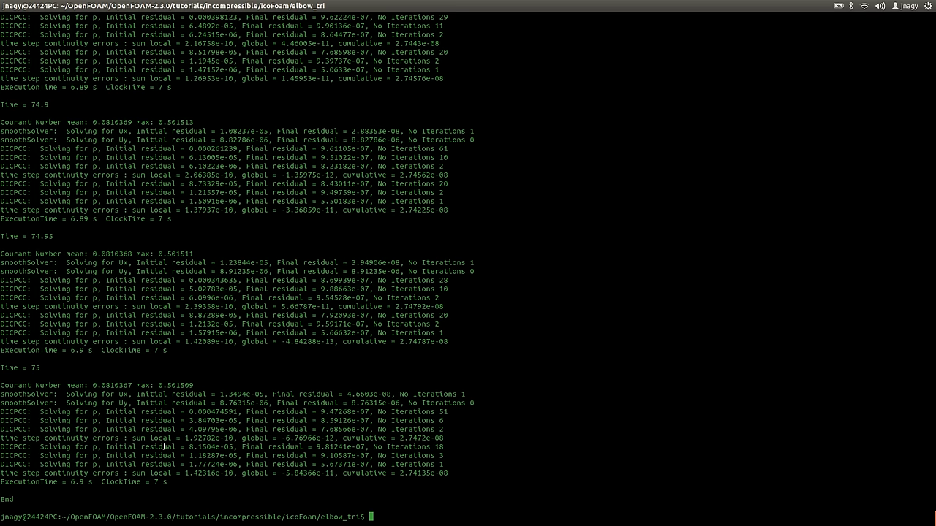
# - Launch ParaView from the elbow_tri case directory as a background process with paraview &
pyautogui.write('icoFoam')
pyautogui.press('Up')
pyautogui.press('Up')
pyautogui.press('Up')
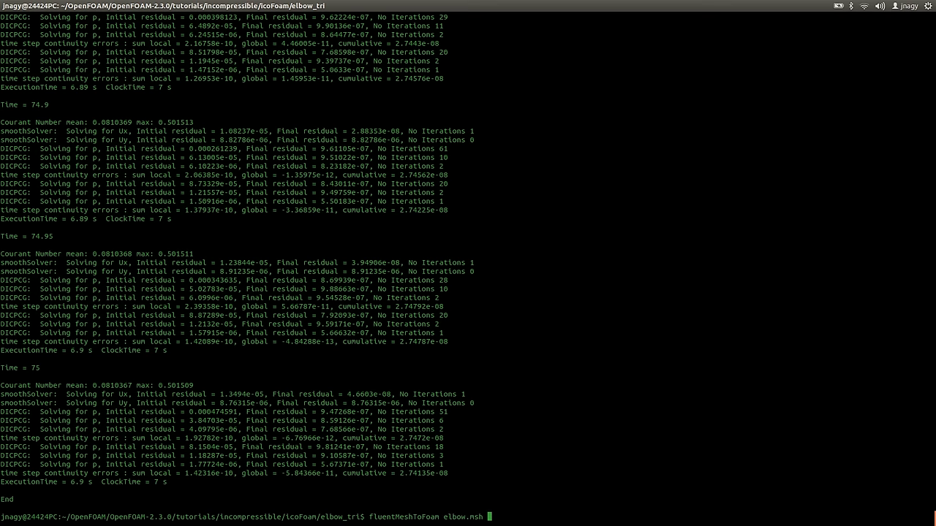
pyautogui.press('Down')
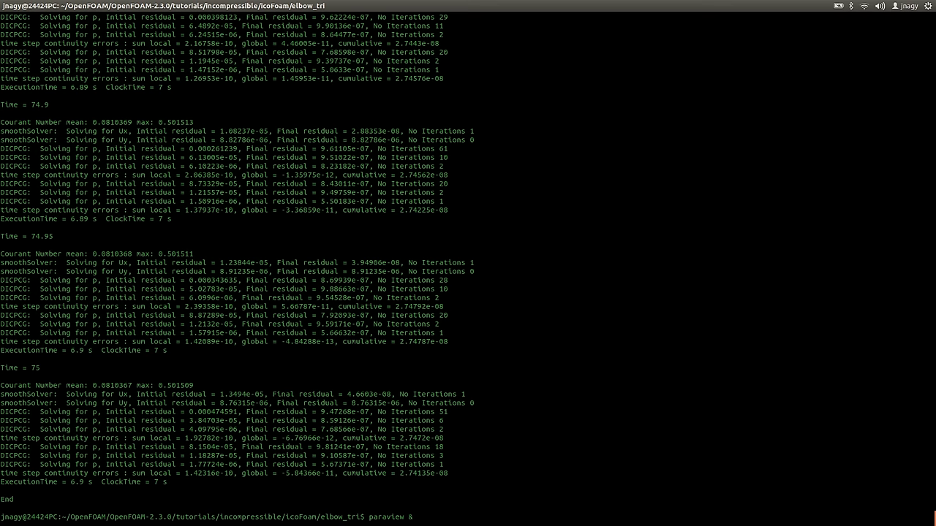
pyautogui.press('Return')
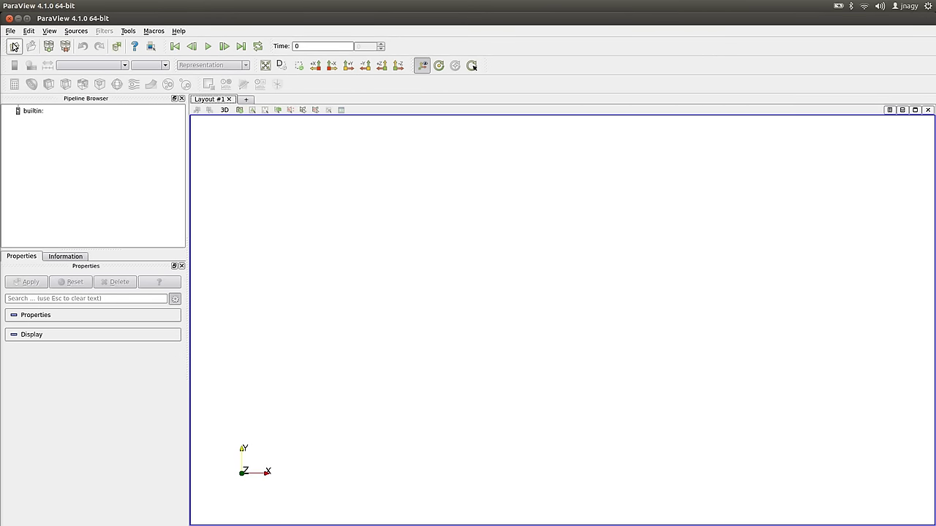
# - Open ParaView's file browser and look through the time directories written in elbow_tri
pyautogui.click(14, 46)
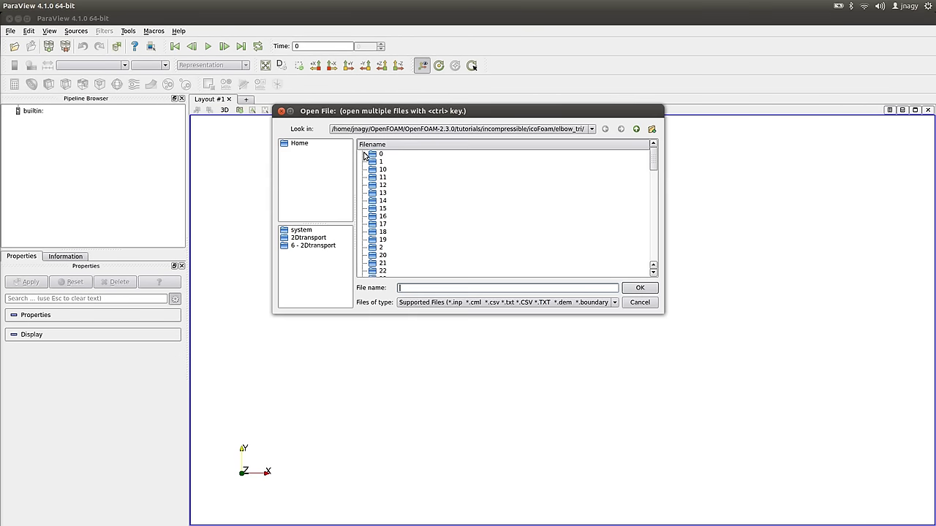
pyautogui.scroll(-18, 438, 230)
pyautogui.scroll(-5, 413, 223)
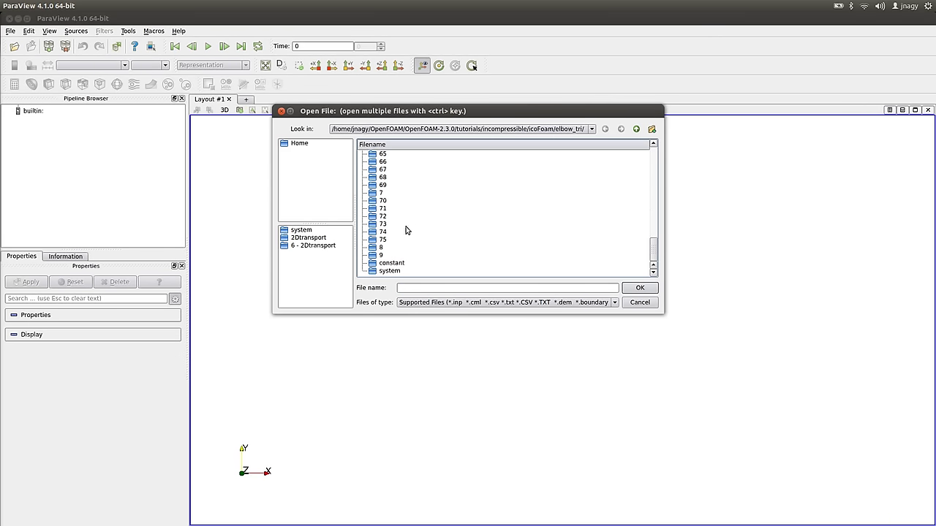
pyautogui.scroll(20, 395, 190)
pyautogui.scroll(-20, 391, 190)
pyautogui.scroll(19, 402, 194)
pyautogui.scroll(5, 408, 191)
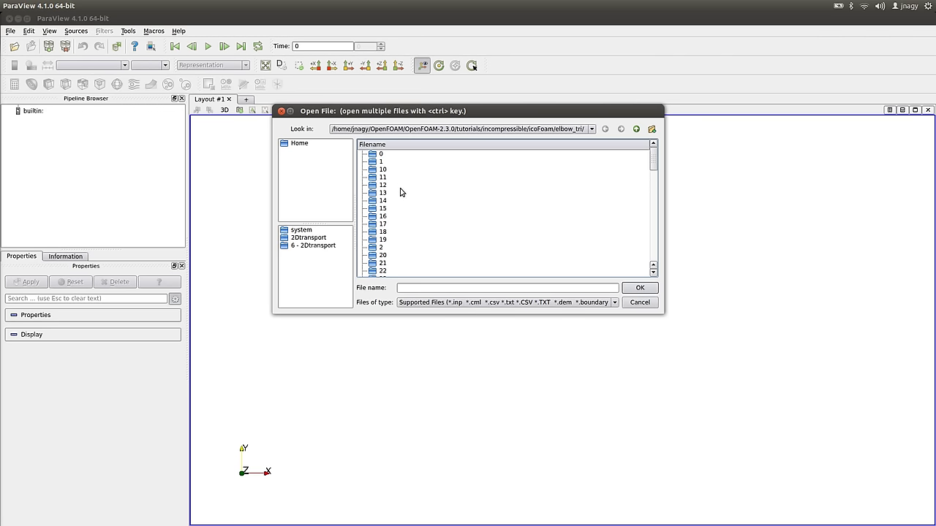
# - Switch to the terminal and list the contents of the elbow_tri case directory
pyautogui.hotkey('alt', 'Tab')
pyautogui.hotkey('alt', 'Tab')
pyautogui.write('ls')
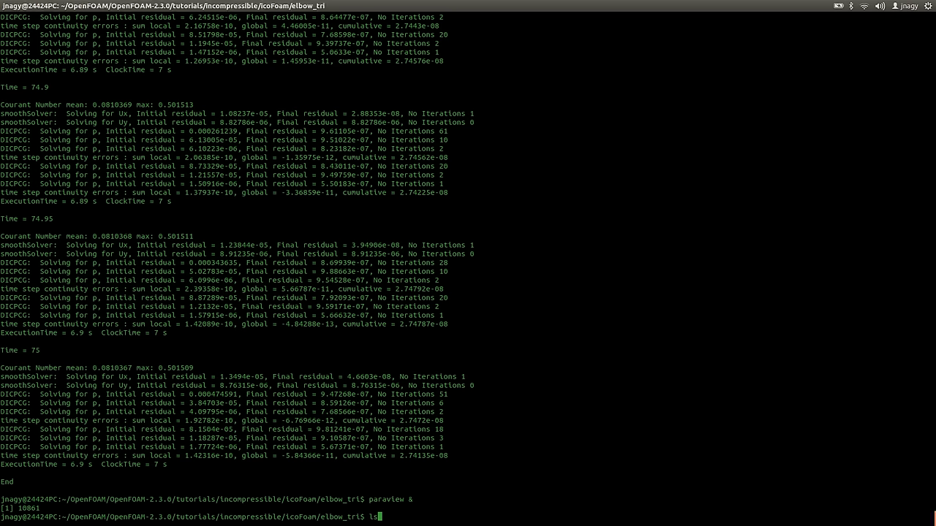
pyautogui.press('Return')
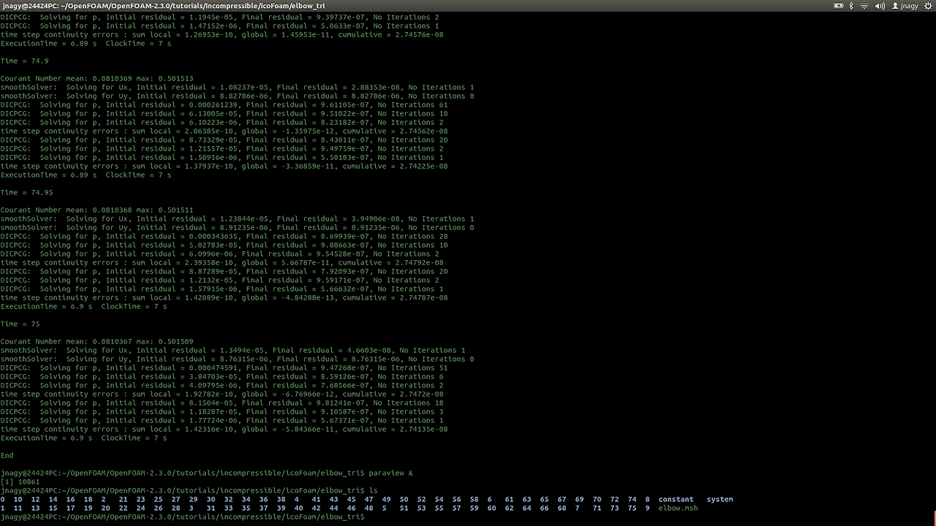
# - Change into the time directory 75 and list its files
pyautogui.write('cd 75/')
pyautogui.press('Return')
pyautogui.write('ls')
pyautogui.press('Return')
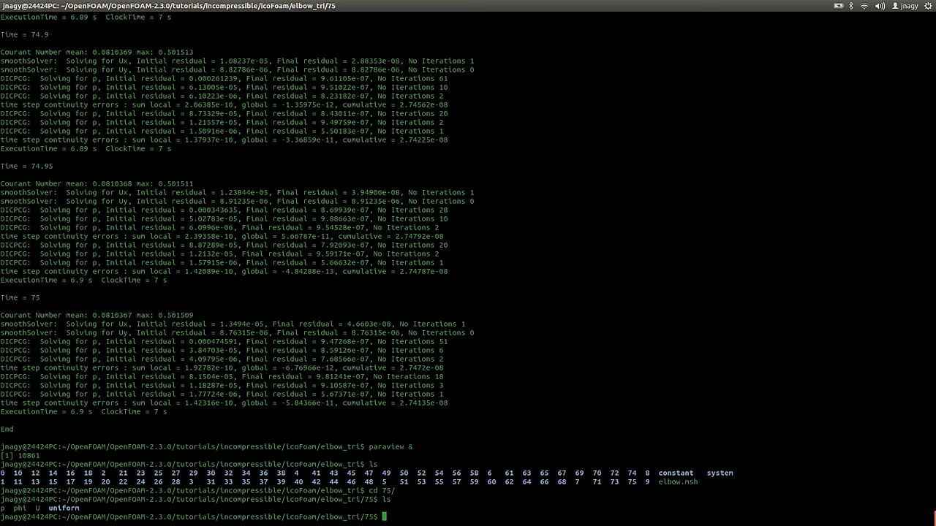
# - Glance at icoFoam.C in gedit, return to the terminal and open the p file of time 75 in nano
pyautogui.hotkey('alt', 'Tab')
pyautogui.hotkey('alt', 'Tab')
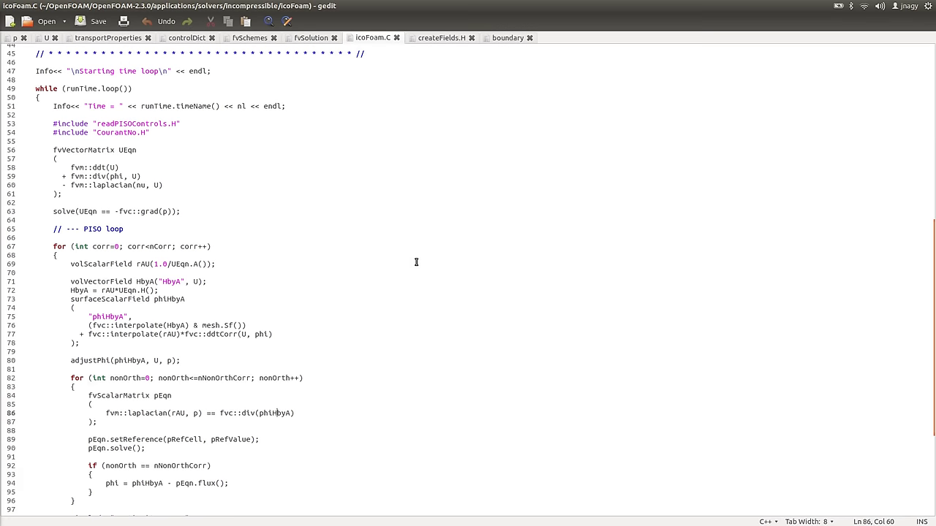
pyautogui.hotkey('alt', 'Tab')
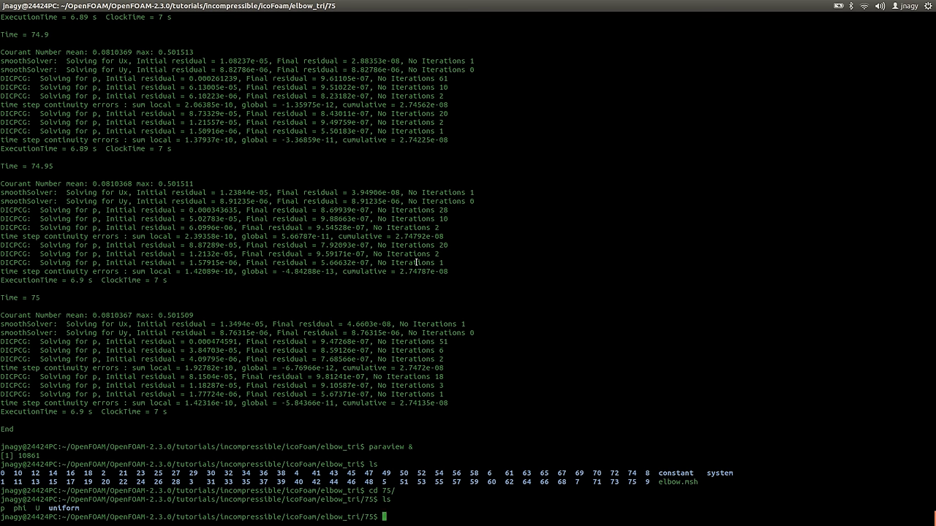
pyautogui.write('nano p')
pyautogui.press('Return')
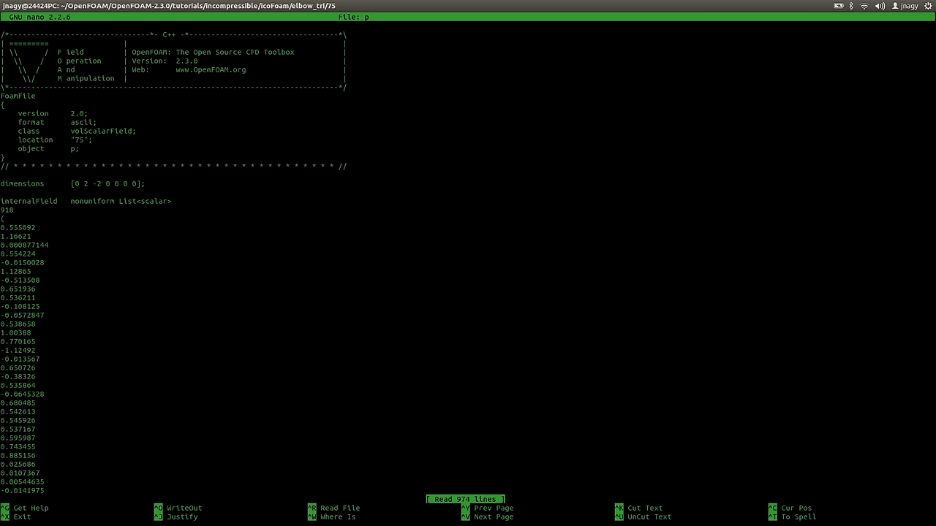
pyautogui.doubleClick(427, 237)
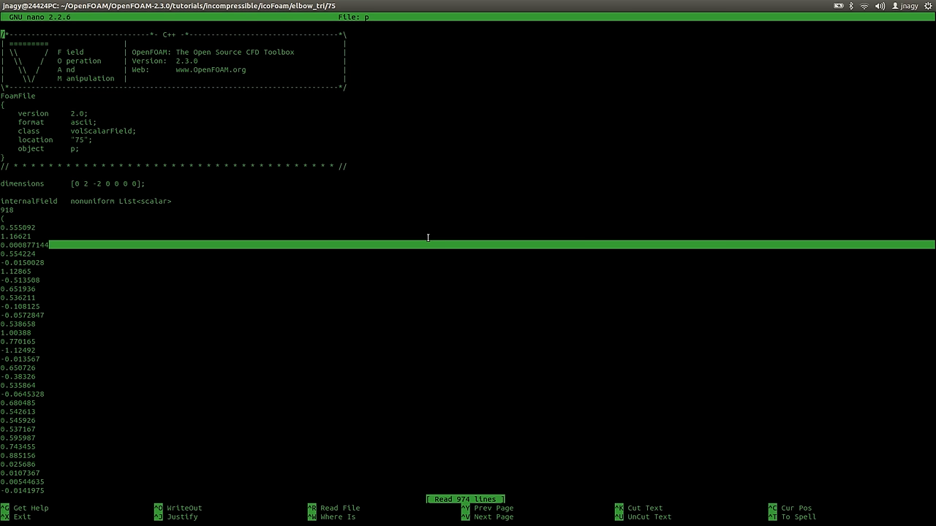
pyautogui.click(581, 241)
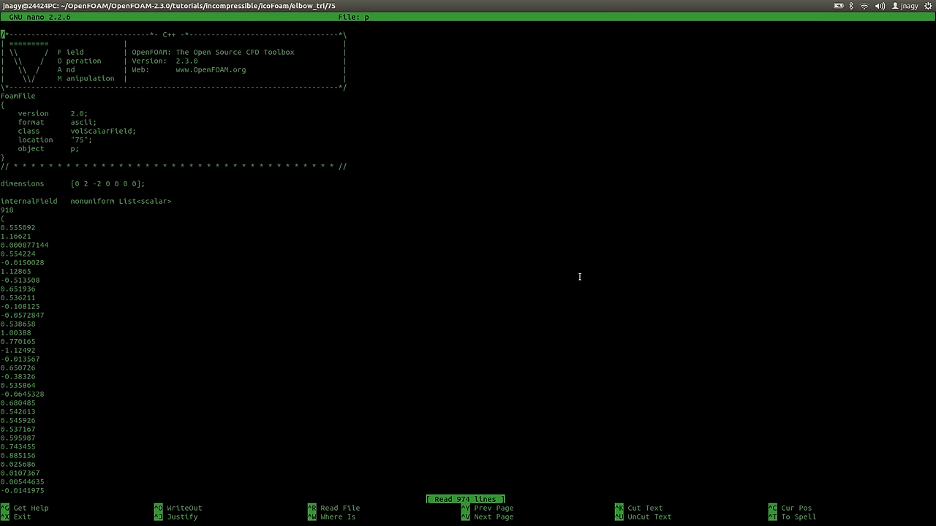
# - Examine the header, dimensions and internalField line at the start of the time 75 pressure file
pyautogui.press('Down')
pyautogui.press('Down')
pyautogui.press('Down')
pyautogui.press('Down')
pyautogui.press('Down')
pyautogui.press('Down')
pyautogui.press('Down')
pyautogui.press('Down')
pyautogui.press('Down')
pyautogui.press('Down')
pyautogui.press('Down')
pyautogui.press('Down')
pyautogui.press('Down')
pyautogui.press('Down')
pyautogui.press('Down')
pyautogui.press('Down')
pyautogui.press('Down')
pyautogui.press('Up')
pyautogui.press('Up')
pyautogui.press('Up')
pyautogui.press('Up')
pyautogui.press('Up')
pyautogui.press('Up')
pyautogui.press('Up')
pyautogui.press('Up')
pyautogui.press('Up')
pyautogui.press('Up')
pyautogui.press('Up')
pyautogui.press('Up')
pyautogui.press('Up')
pyautogui.press('Up')
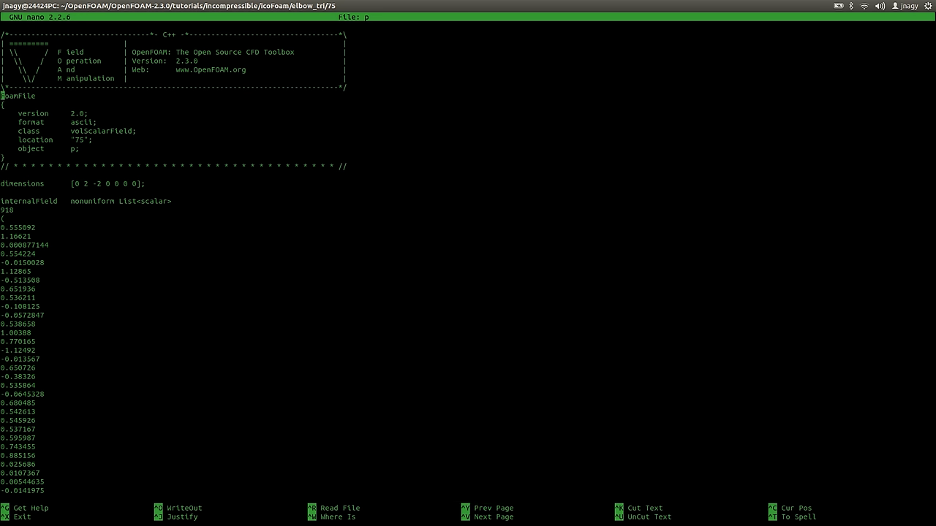
pyautogui.press('Down')
pyautogui.press('Down')
pyautogui.press('Down')
pyautogui.press('Down')
pyautogui.press('Down')
pyautogui.press('Down')
pyautogui.press('Down')
pyautogui.press('Down')
pyautogui.press('Down')
pyautogui.press('Down')
pyautogui.press('Down')
pyautogui.press('Down')
pyautogui.press('Down')
pyautogui.press('Down')
pyautogui.press('Down')
pyautogui.press('Down')
pyautogui.press('Down')
pyautogui.press('Left')
pyautogui.press('Up')
pyautogui.press('Up')
pyautogui.press('Down')
# - Switch to gedit, check the internalField entry in the initial p file, and return to the nano view of p
pyautogui.hotkey('alt', 'Tab')
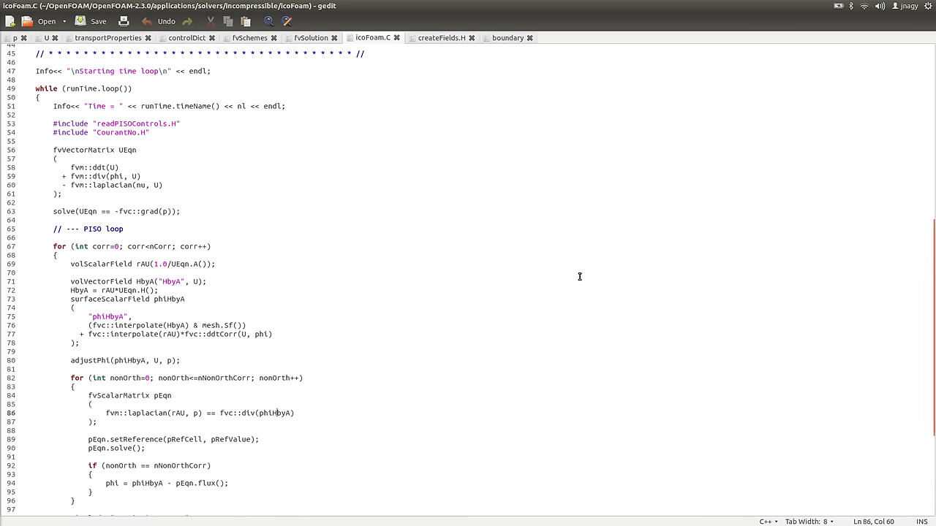
pyautogui.click(16, 37)
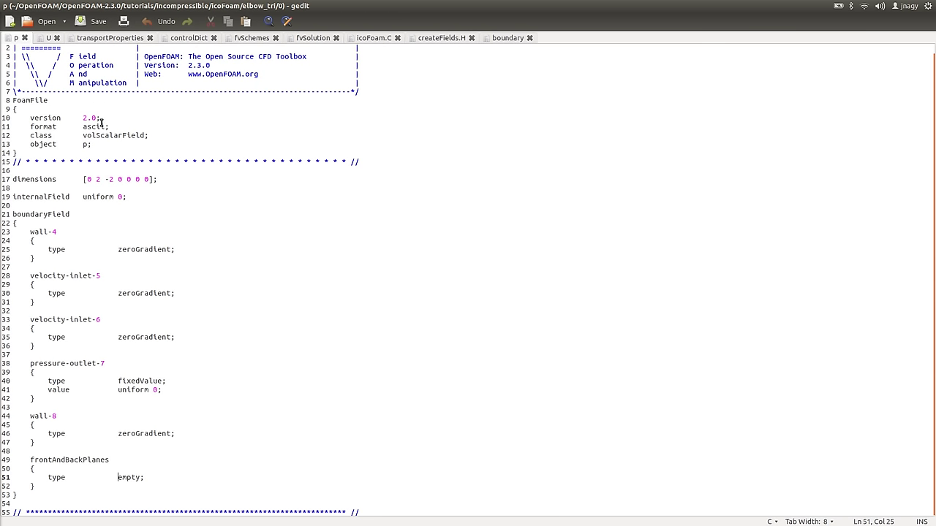
pyautogui.moveTo(134, 196); pyautogui.dragTo(4, 196)
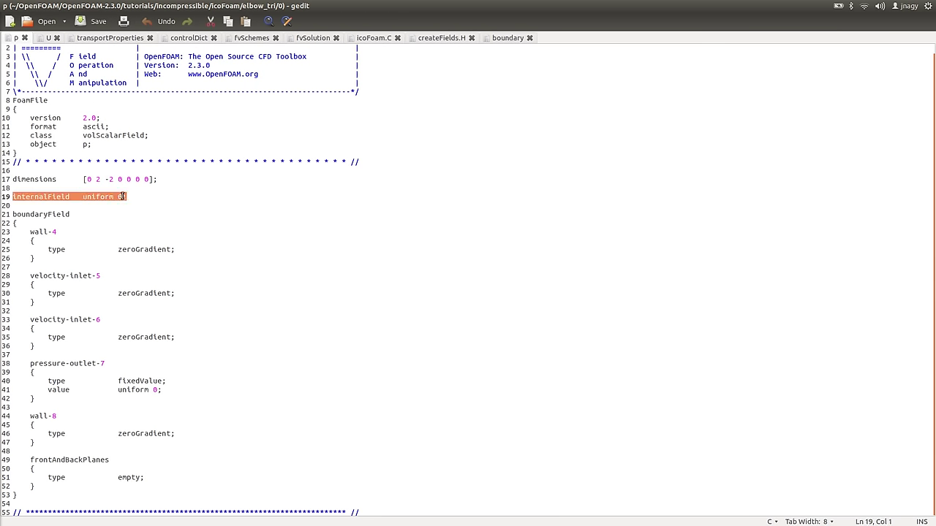
pyautogui.hotkey('alt', 'Tab')
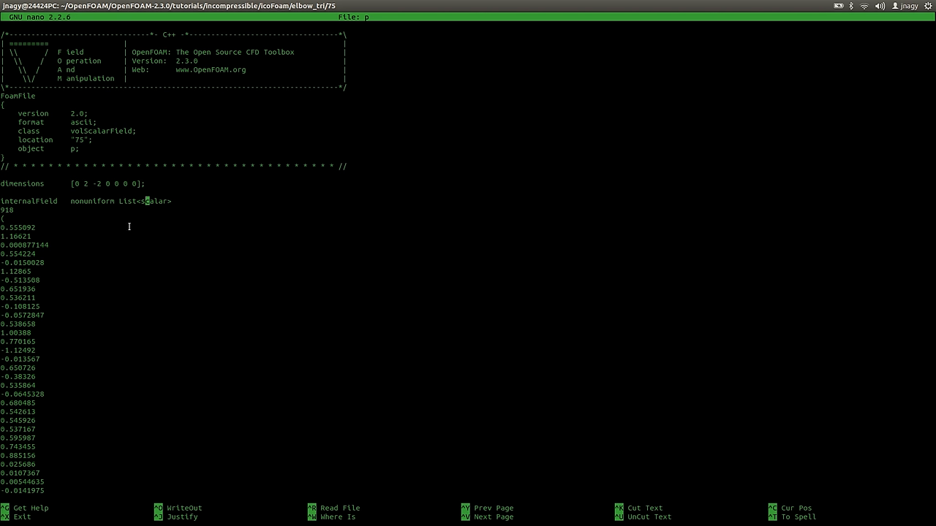
# - Examine the nonuniform scalar list declaration and the first cell values under internalField in the pressure file
pyautogui.press('Down')
pyautogui.press('Down')
pyautogui.press('Down')
pyautogui.press('Down')
pyautogui.press('Down')
pyautogui.press('Down')
pyautogui.press('Down')
pyautogui.press('Down')
pyautogui.press('Down')
pyautogui.press('Down')
pyautogui.press('Down')
pyautogui.press('Up')
pyautogui.press('Up')
pyautogui.press('Up')
pyautogui.press('Up')
pyautogui.press('Up')
pyautogui.press('Up')
pyautogui.press('Up')
pyautogui.press('Up')
pyautogui.press('Up')
pyautogui.press('Up')
pyautogui.press('Left')
pyautogui.press('Left')
pyautogui.press('Left')
pyautogui.press('Right')
pyautogui.press('Right')
# - Look through the cell pressure values to the end of the file and examine the boundaryField patch entries
pyautogui.press('pagedown')
pyautogui.press('pagedown')
pyautogui.press('pagedown')
pyautogui.press('pagedown')
pyautogui.press('pagedown')
pyautogui.press('pagedown')
pyautogui.press('pagedown')
pyautogui.press('pagedown')
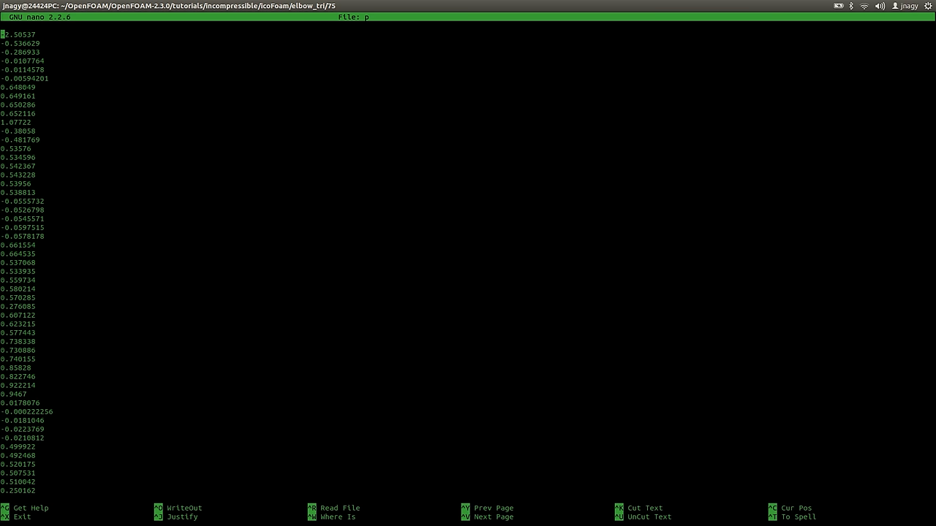
pyautogui.press('pagedown')
pyautogui.press('pagedown')
pyautogui.press('pagedown')
pyautogui.press('pagedown')
pyautogui.press('pagedown')
pyautogui.press('pagedown')
pyautogui.press('pagedown')
pyautogui.press('pagedown')
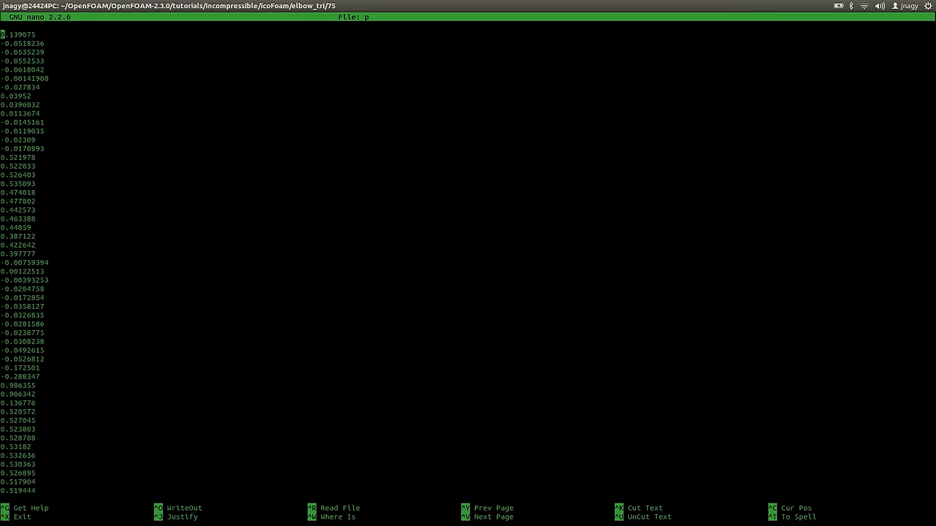
pyautogui.press('pagedown')
pyautogui.press('pagedown')
pyautogui.press('pagedown')
pyautogui.press('pagedown')
pyautogui.press('pagedown')
pyautogui.press('pagedown')
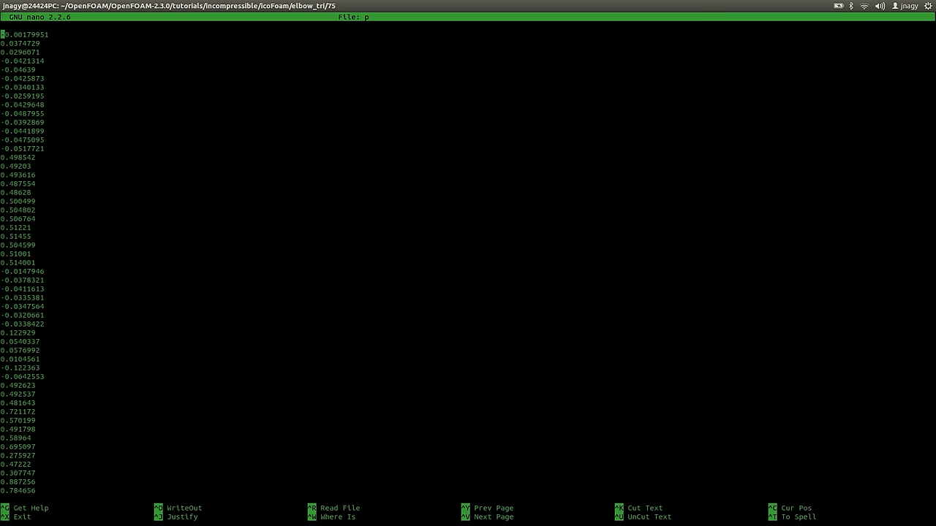
pyautogui.press('pageup')
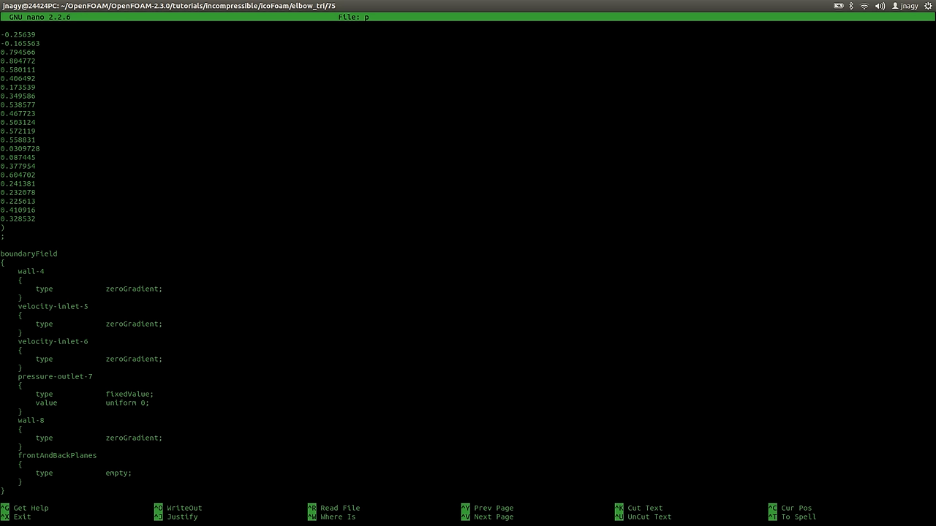
# - Close the pressure file and open the velocity file U of time 75 in nano
pyautogui.hotkey('ctrl', 'x')
pyautogui.press('Up')
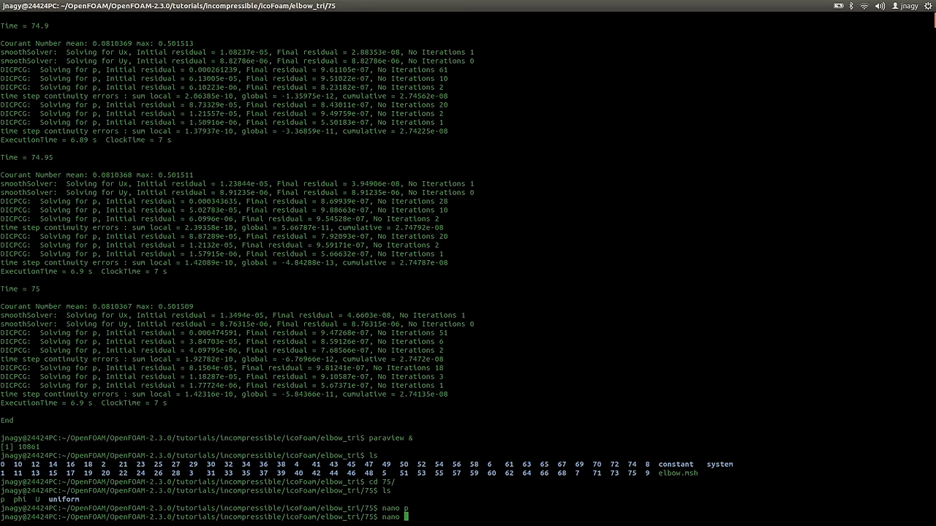
pyautogui.press('BackSpace')
pyautogui.write('U')
pyautogui.press('Return')
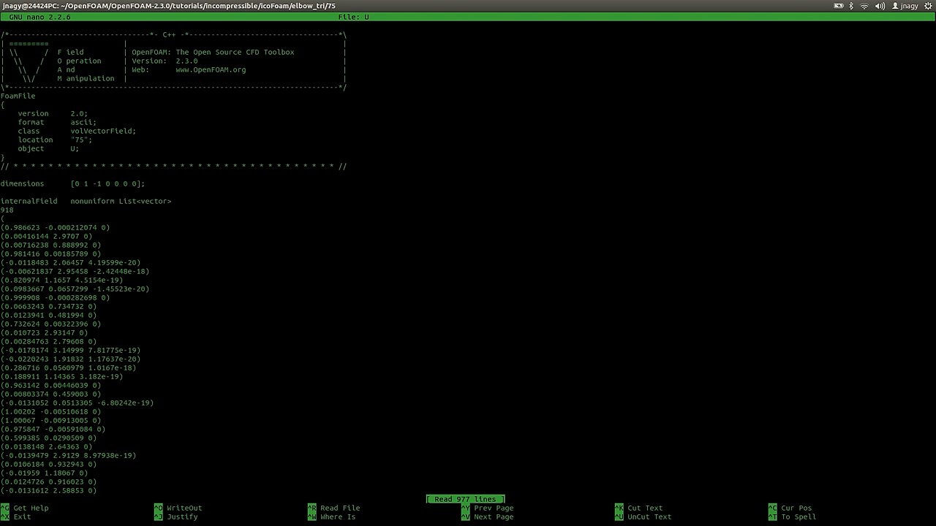
# - Look through the cell velocity vectors to the boundaryField patch entries of the U file, and close the file
pyautogui.hotkey('ctrl', 'v')
pyautogui.hotkey('ctrl', 'v')
pyautogui.hotkey('ctrl', 'v')
pyautogui.hotkey('ctrl', 'v')
pyautogui.hotkey('ctrl', 'v')
pyautogui.hotkey('ctrl', 'v')
pyautogui.hotkey('ctrl', 'v')
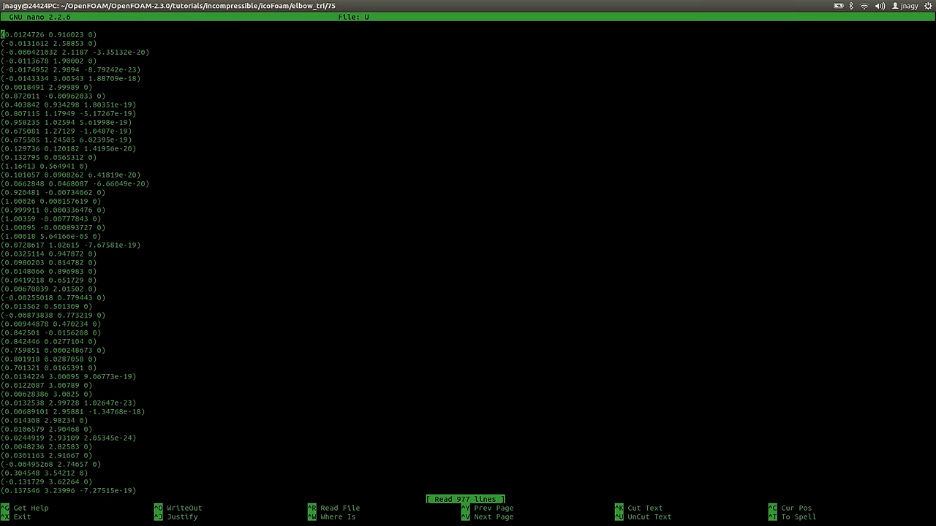
pyautogui.hotkey('ctrl', 'v')
pyautogui.hotkey('ctrl', 'v')
pyautogui.hotkey('ctrl', 'v')
pyautogui.hotkey('ctrl', 'v')
pyautogui.hotkey('ctrl', 'v')
pyautogui.hotkey('ctrl', 'v')
pyautogui.hotkey('ctrl', 'v')
pyautogui.hotkey('ctrl', 'v')
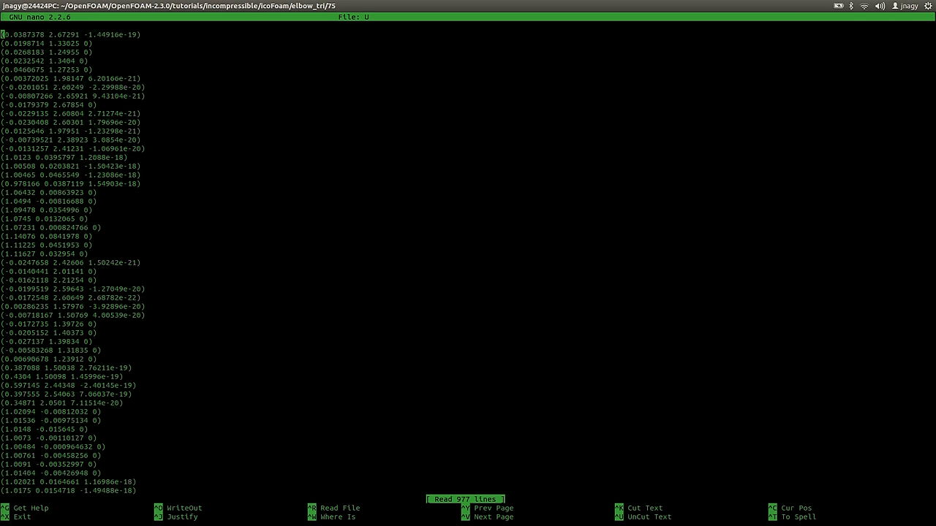
pyautogui.hotkey('ctrl', 'v')
pyautogui.hotkey('ctrl', 'v')
pyautogui.hotkey('ctrl', 'v')
pyautogui.hotkey('ctrl', 'v')
pyautogui.hotkey('ctrl', 'v')
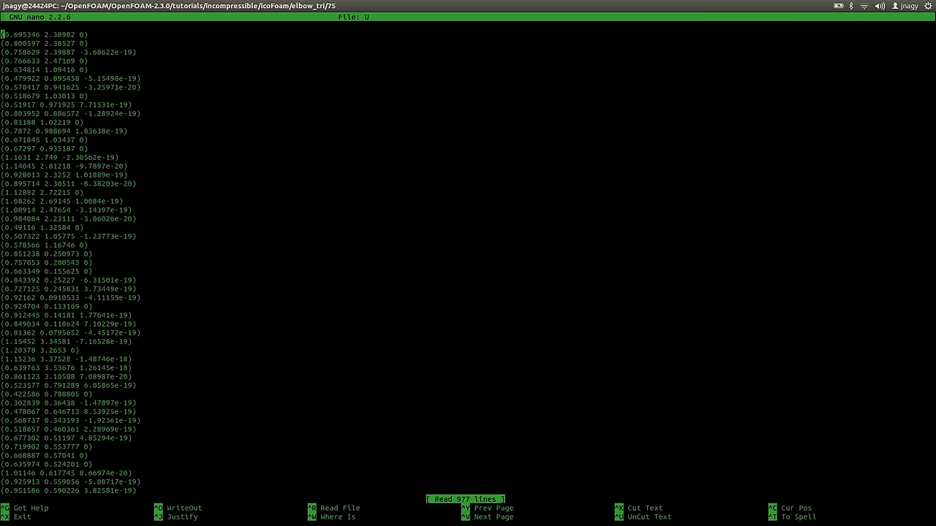
pyautogui.hotkey('ctrl', 'y')
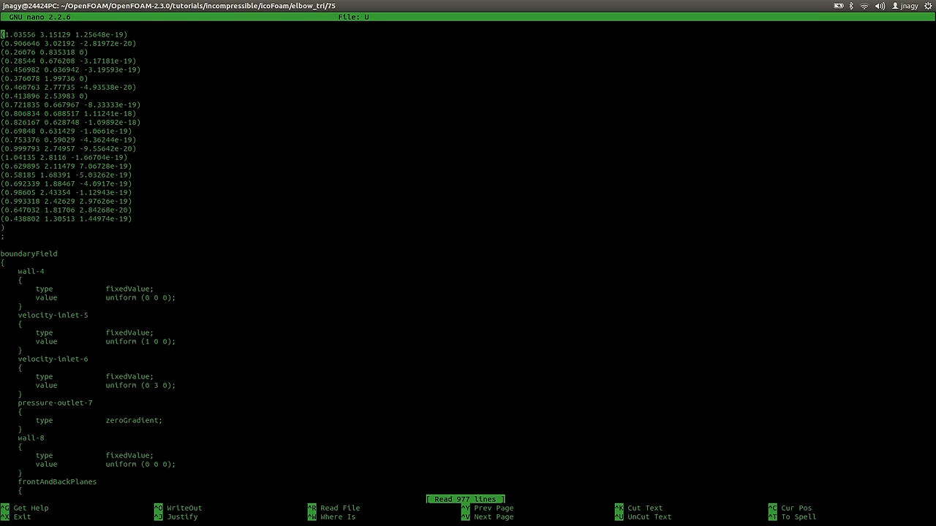
pyautogui.hotkey('ctrl', 'x')
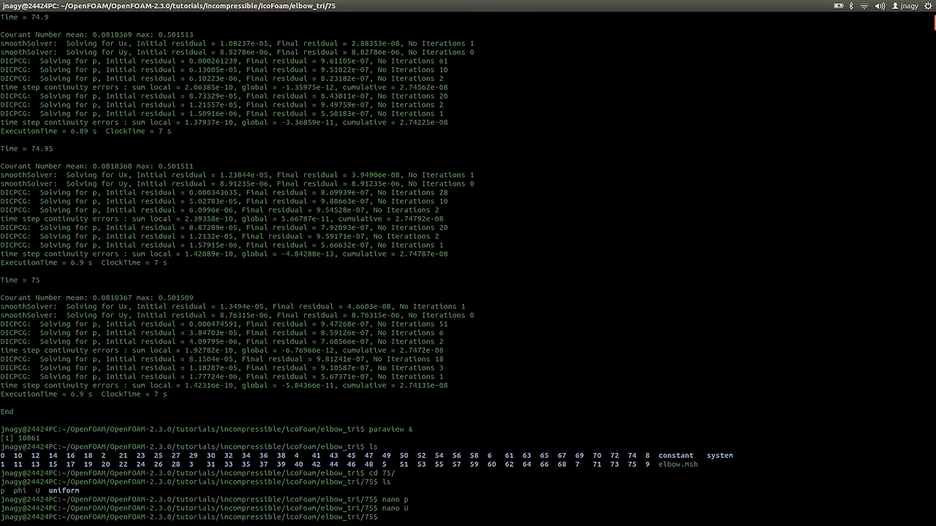
# - Switch to ParaView and browse into the system folder of the elbow_tri case in the Open File dialog
pyautogui.write('gedit p')
pyautogui.press('Return')
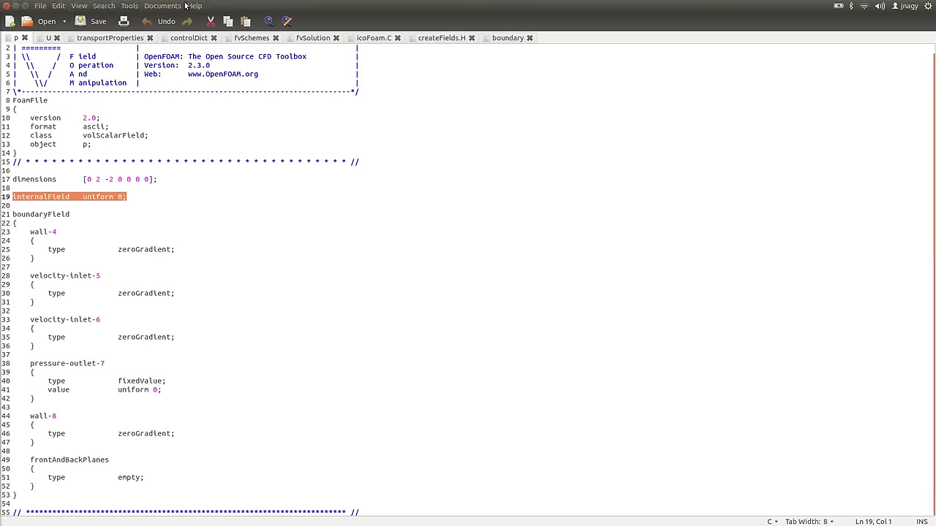
pyautogui.hotkey('alt', 'Tab')
pyautogui.press('Tab')
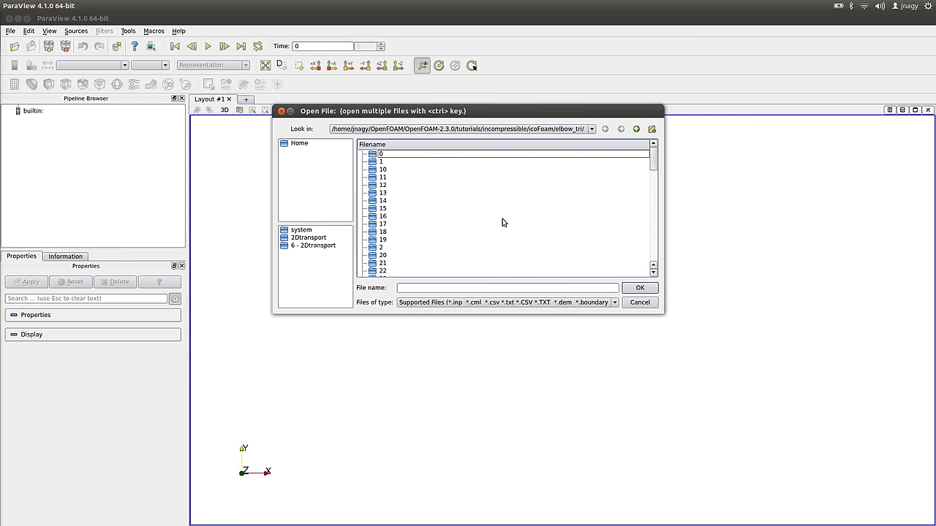
pyautogui.moveTo(654, 157); pyautogui.dragTo(652, 272)
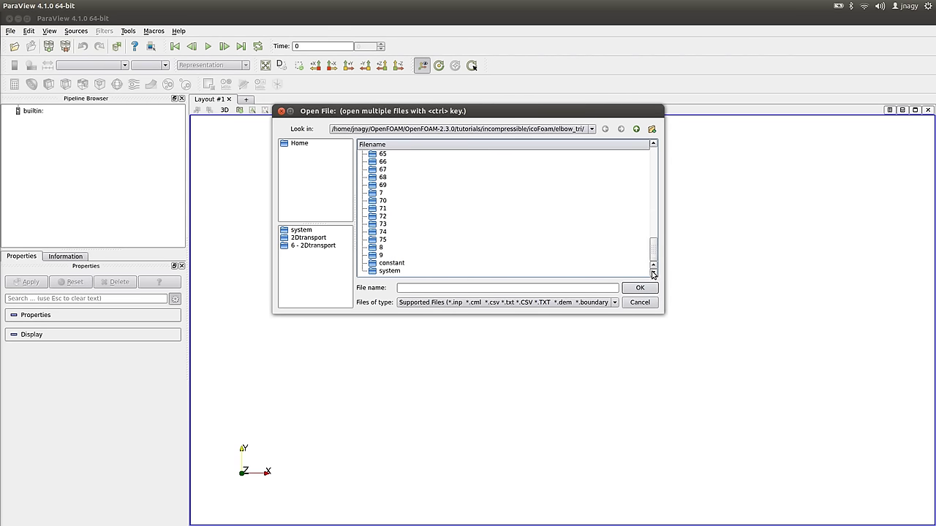
pyautogui.doubleClick(387, 270)
# - List all file types in the system folder and choose controlDict for opening
pyautogui.click(614, 302)
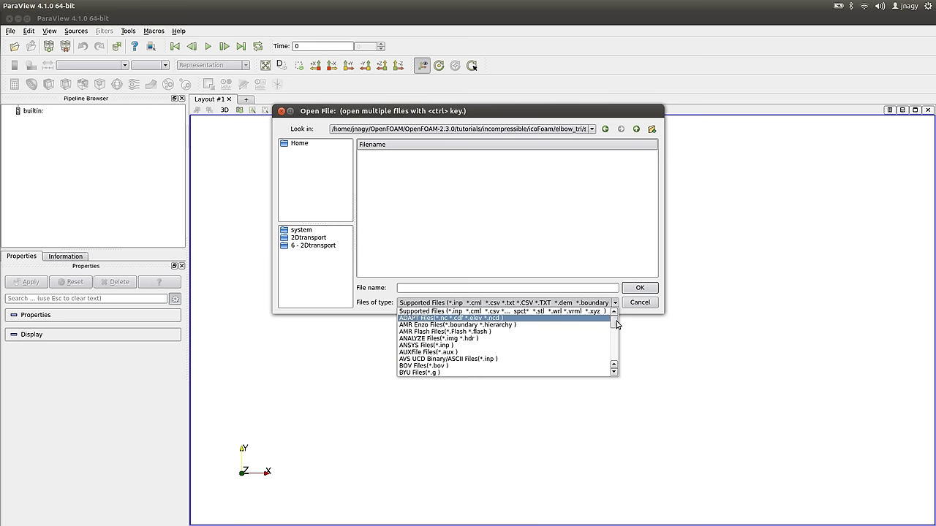
pyautogui.moveTo(617, 324); pyautogui.dragTo(622, 376)
pyautogui.click(462, 377)
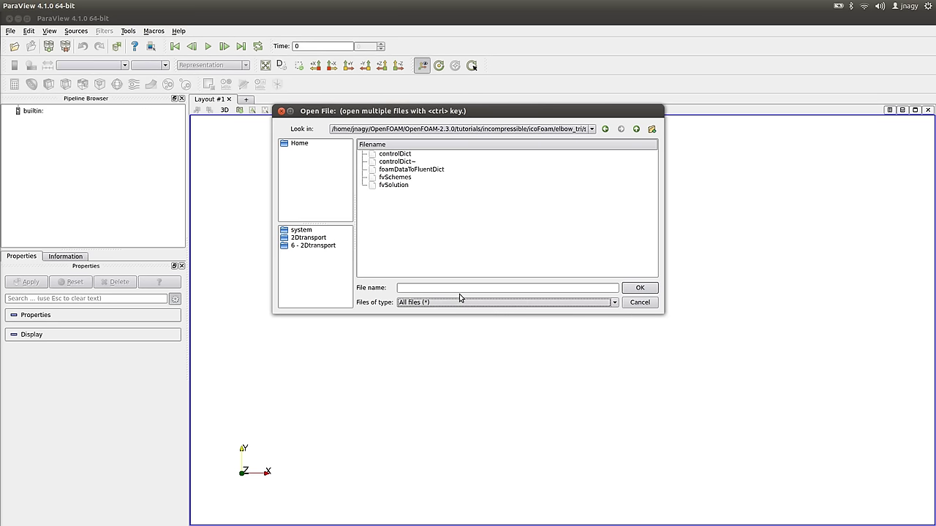
pyautogui.doubleClick(397, 155)
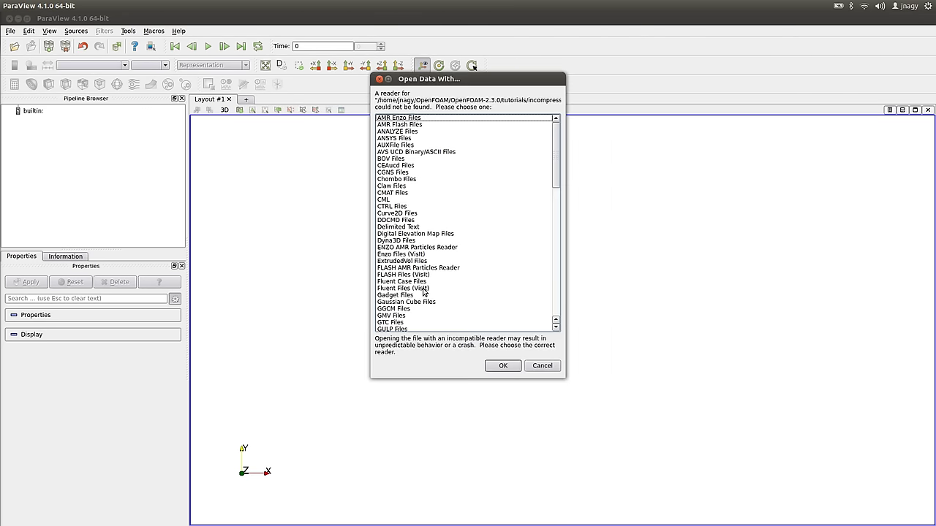
# - Load controlDict with the OpenFOAM reader and apply the default mesh region and cell array settings
pyautogui.scroll(-4, 424, 292)
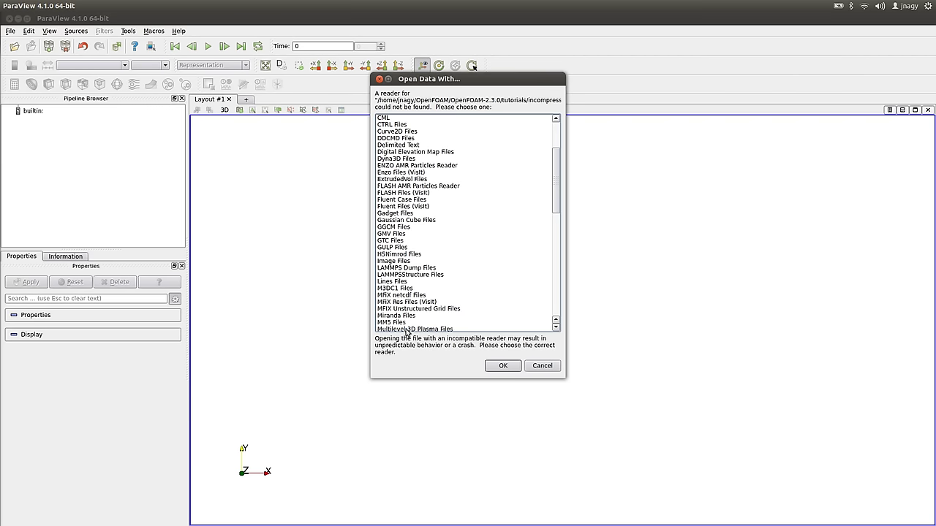
pyautogui.scroll(-4, 407, 333)
pyautogui.click(404, 268)
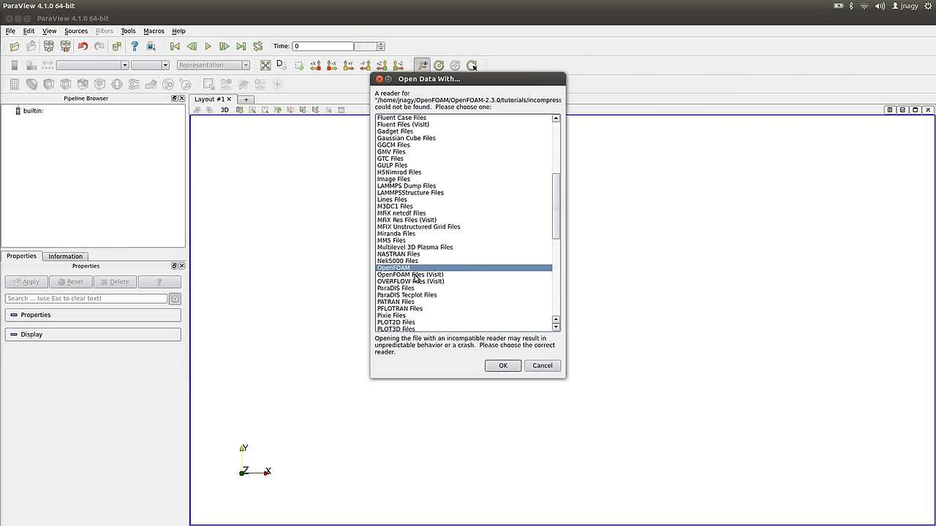
pyautogui.click(500, 366)
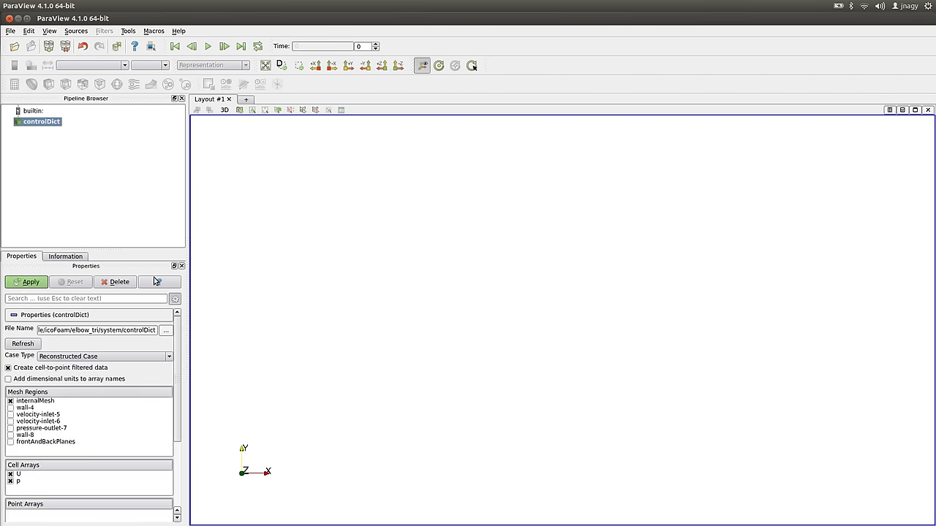
pyautogui.click(29, 281)
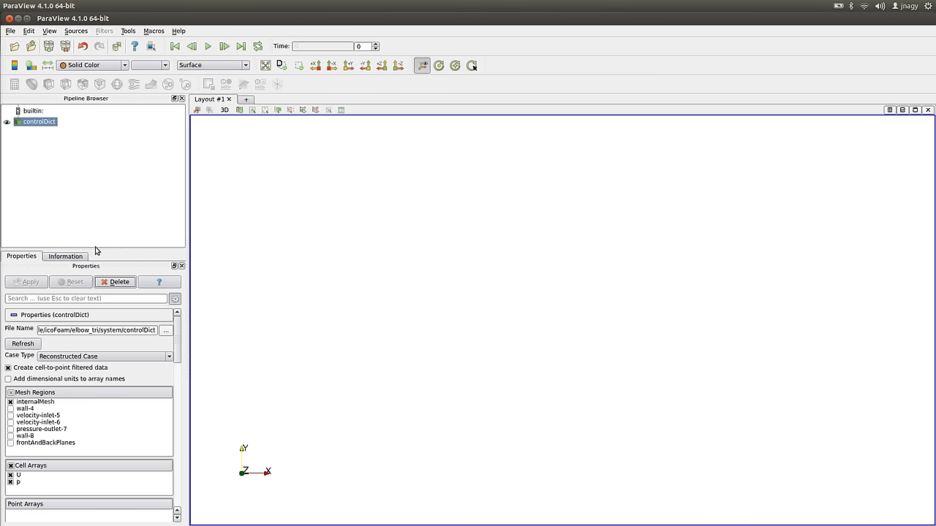
# - Set the elbow's colouring to Solid Color and advance the results to time step 1
pyautogui.click(91, 65)
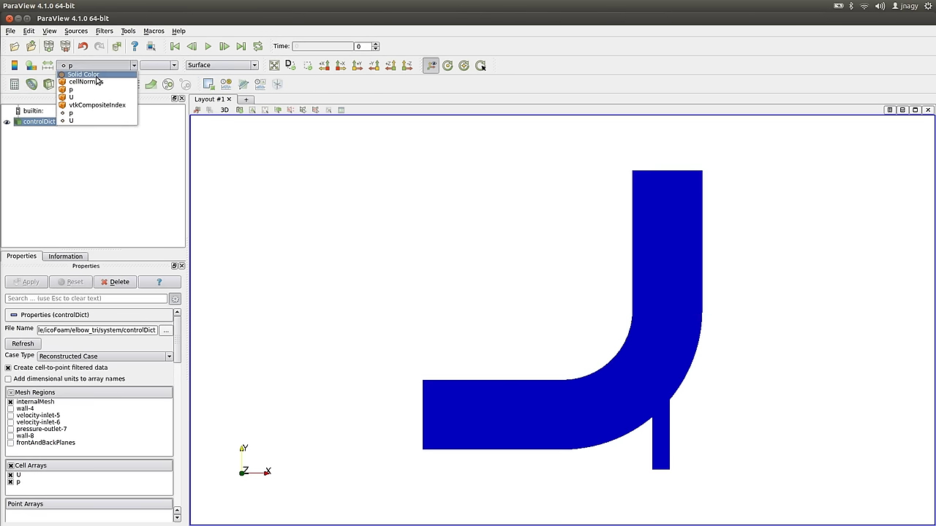
pyautogui.click(95, 75)
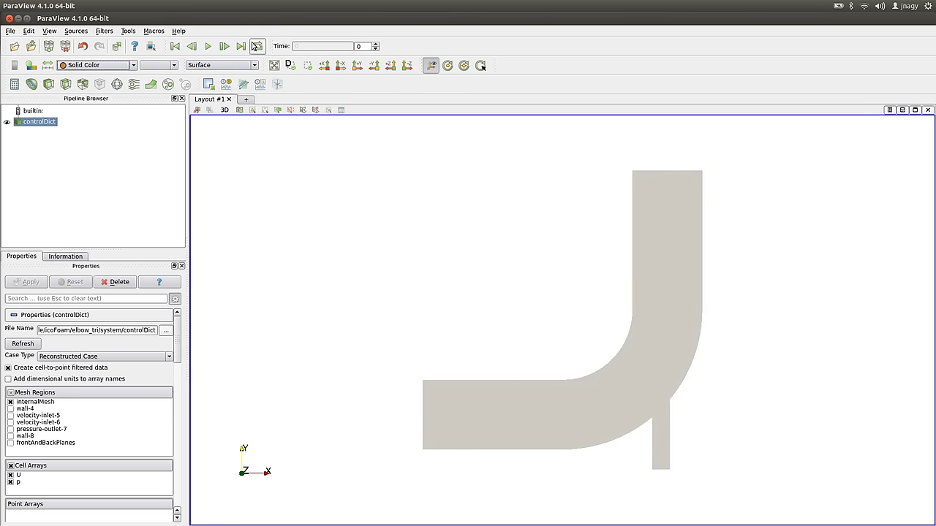
pyautogui.click(223, 46)
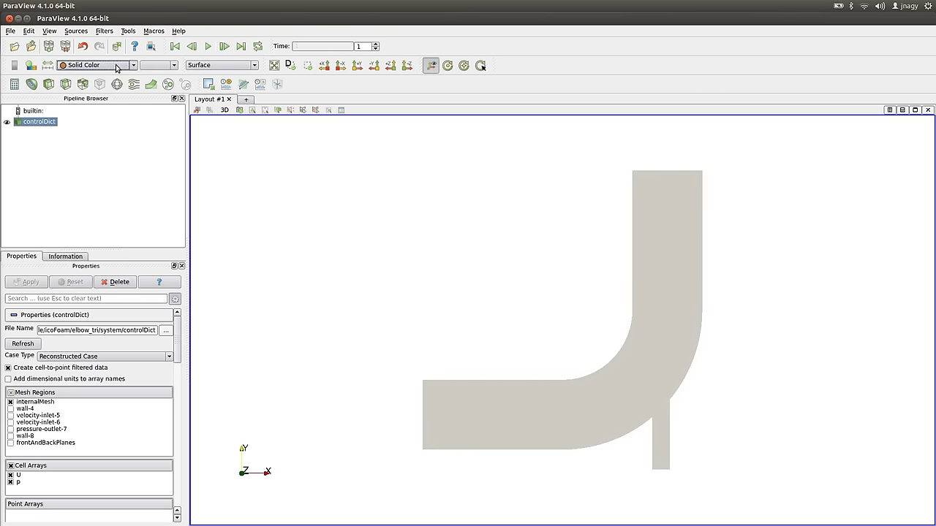
# - Colour the elbow by the cell-based U magnitude, rescale the colours to the data range and show the colour legend
pyautogui.click(116, 67)
pyautogui.click(48, 65)
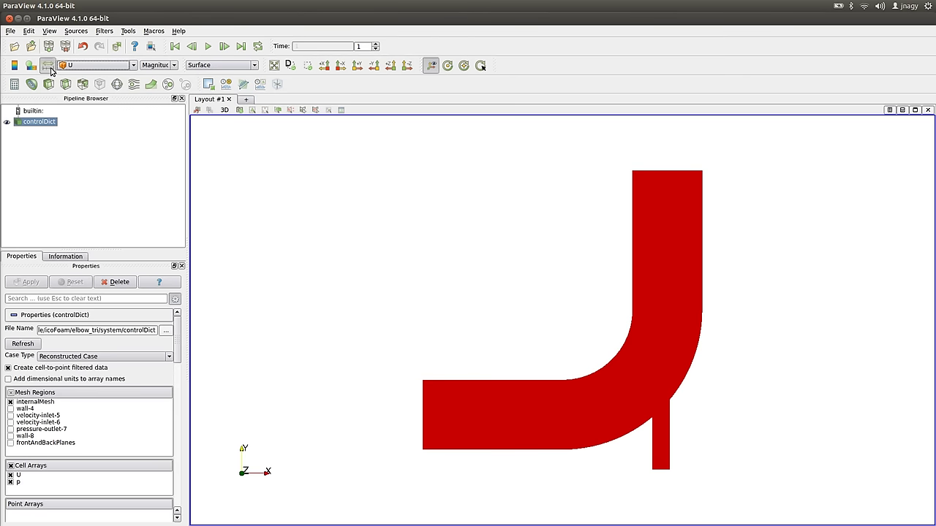
pyautogui.click(15, 65)
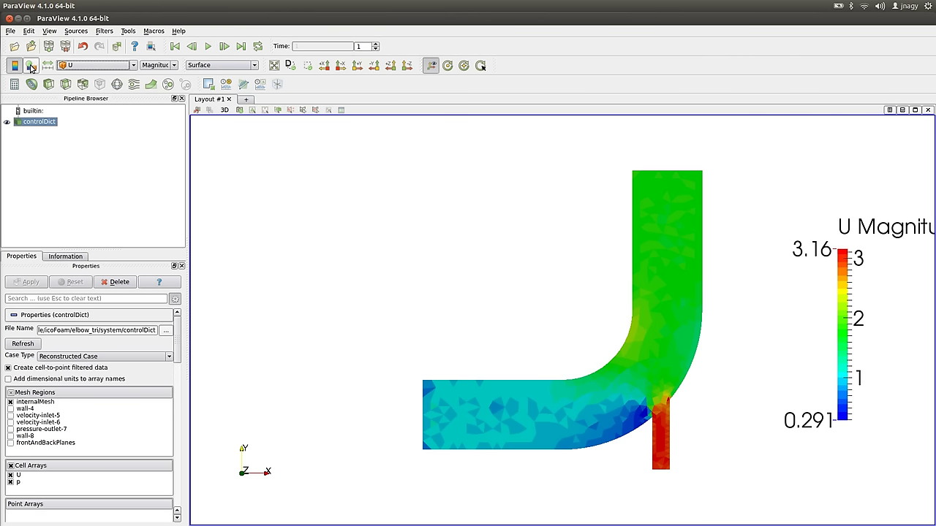
# - Step the velocity results forward to time 7, play the animation from there and pause it at time 25
pyautogui.click(225, 46)
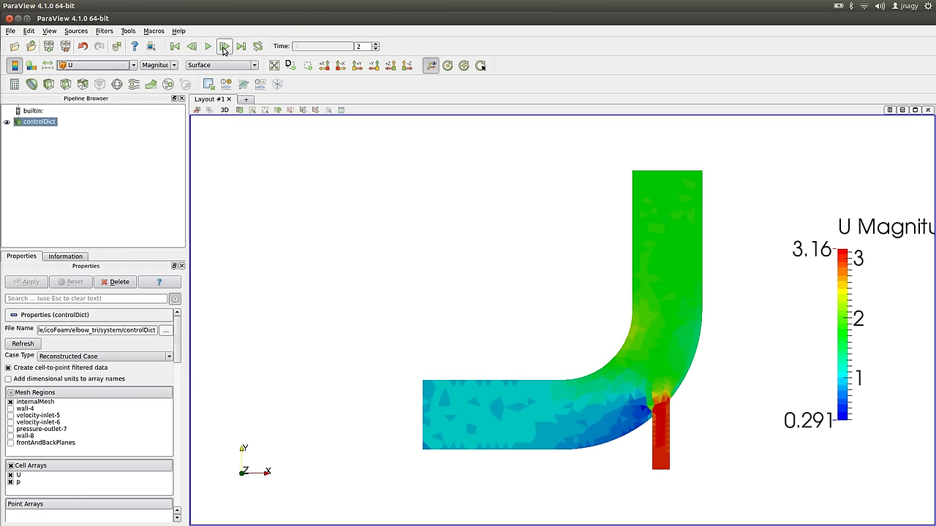
pyautogui.click(225, 46)
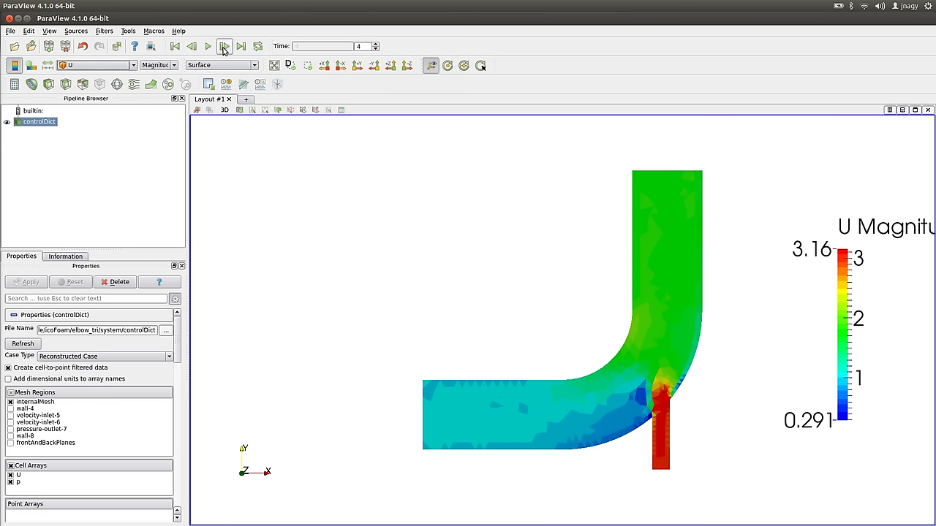
pyautogui.click(225, 46)
pyautogui.click(224, 46)
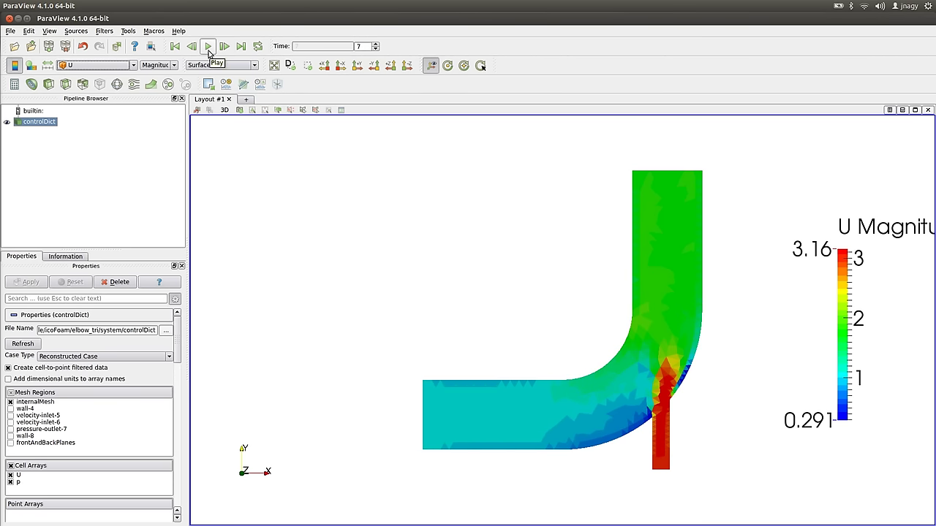
pyautogui.click(208, 47)
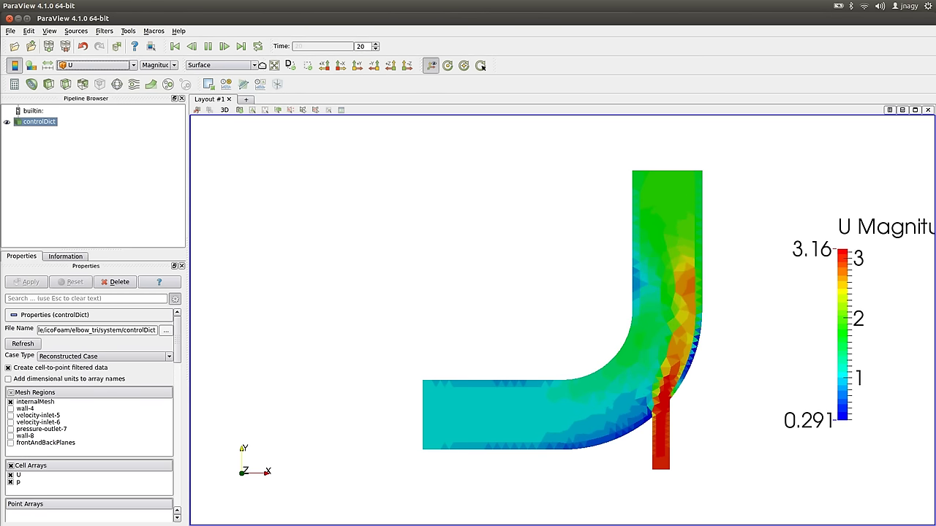
pyautogui.click(208, 47)
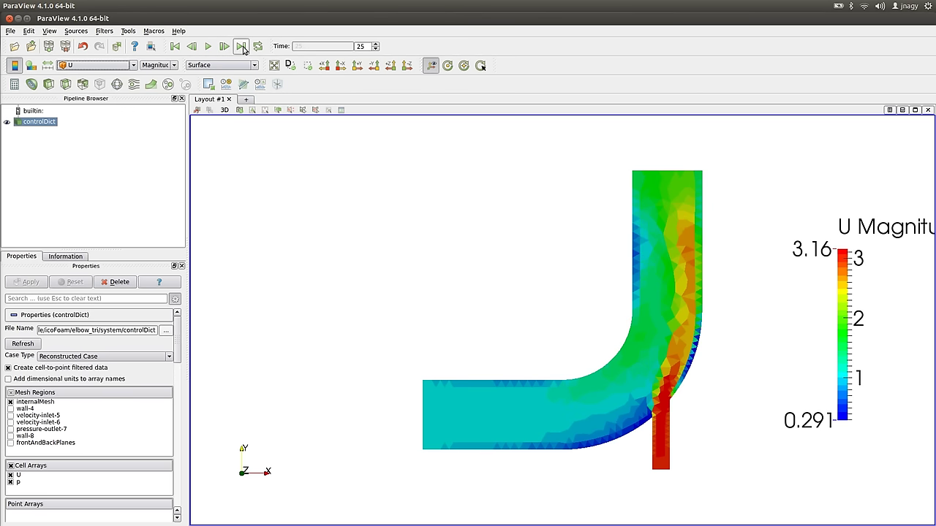
# - Jump to the last time step, 75, and rescale the U magnitude colours to its data range
pyautogui.click(241, 47)
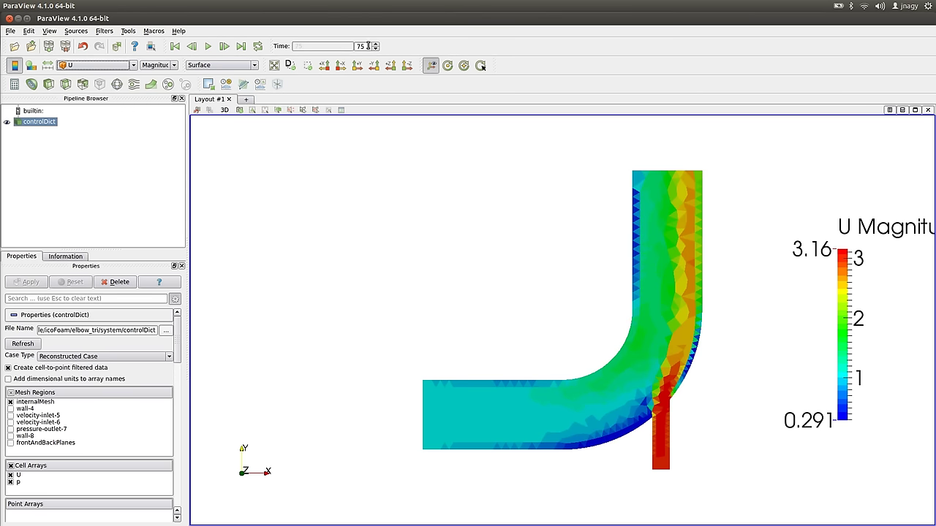
pyautogui.click(42, 65)
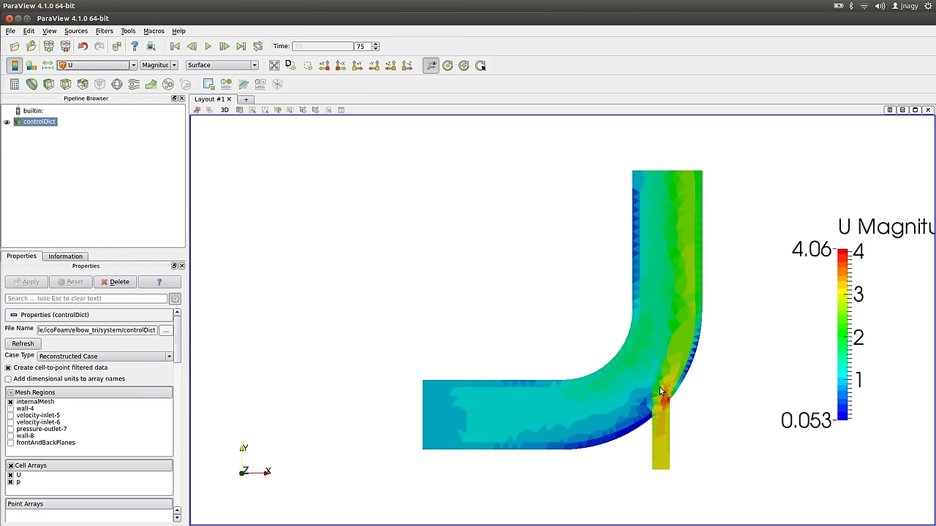
# - Display the elbow as Surface With Edges and examine the mesh cells around the bend and small inlet junction
pyautogui.scroll(1, 691, 374)
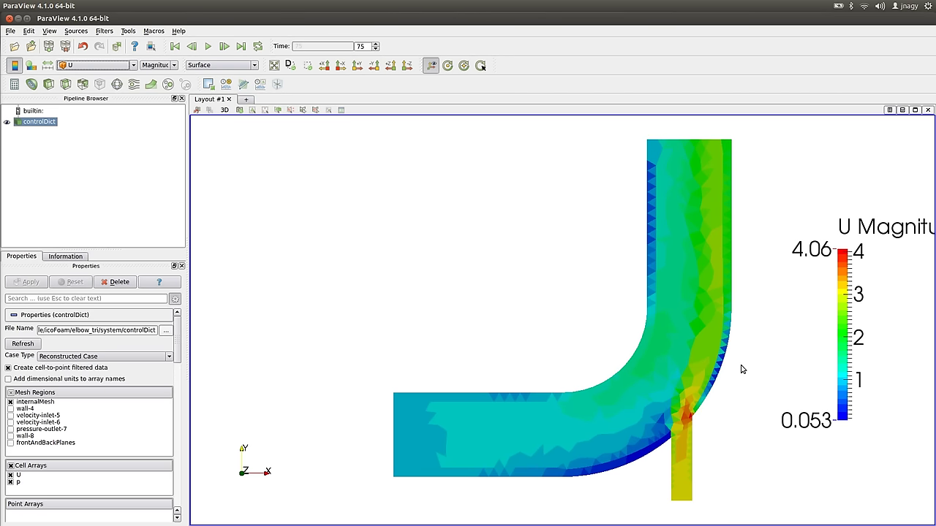
pyautogui.scroll(2, 717, 366)
pyautogui.moveTo(564, 316); pyautogui.dragTo(394, 270)
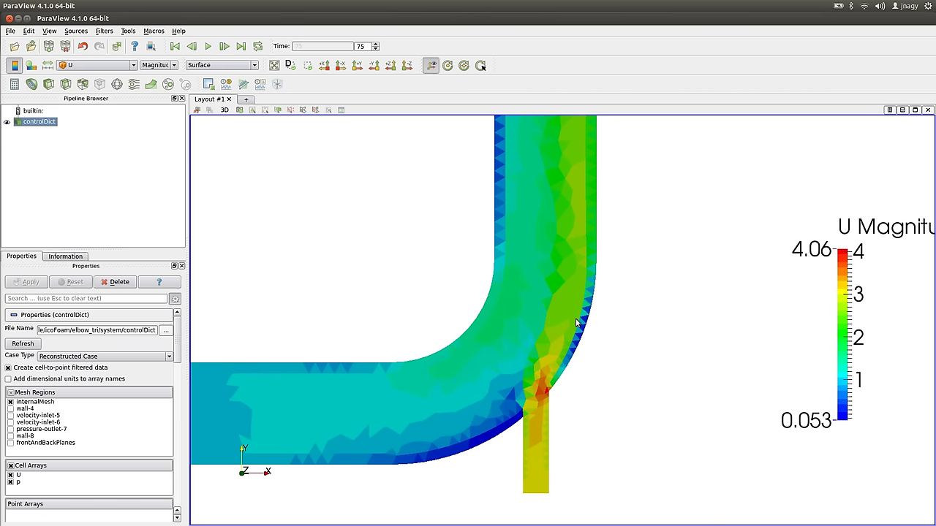
pyautogui.click(237, 67)
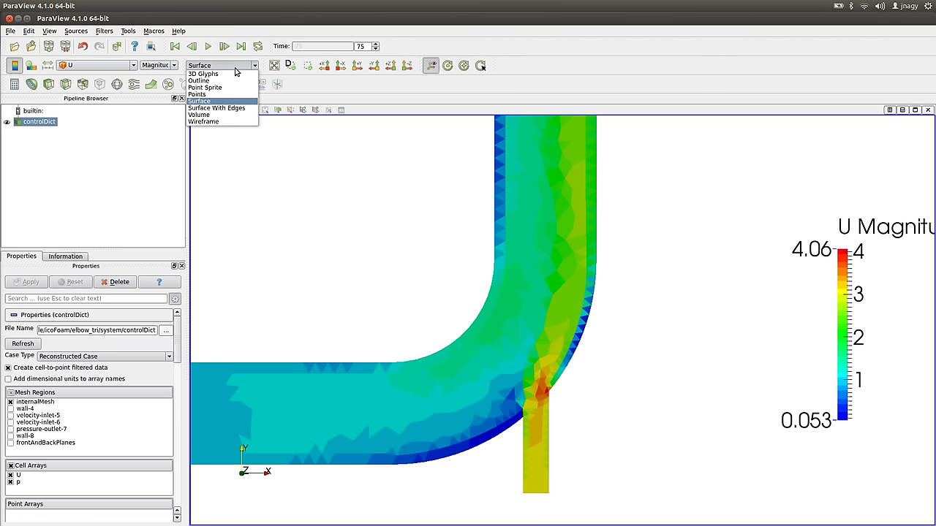
pyautogui.click(235, 109)
pyautogui.scroll(2, 622, 329)
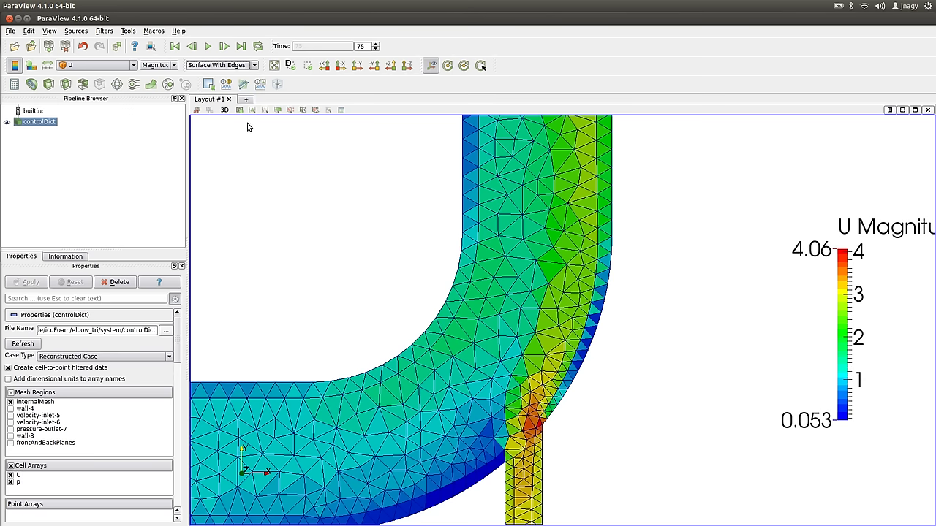
# - Set the elbow's representation back to Surface and bring the whole velocity field into view
pyautogui.click(234, 66)
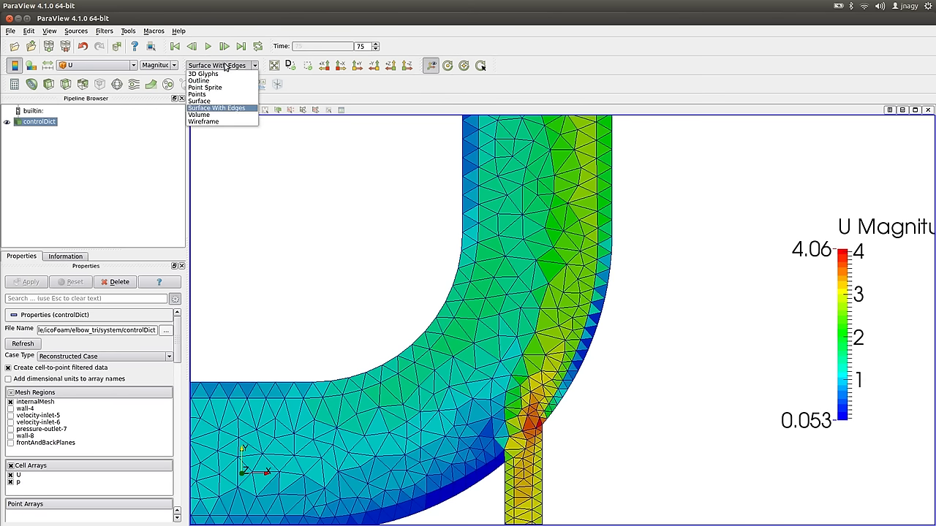
pyautogui.click(223, 101)
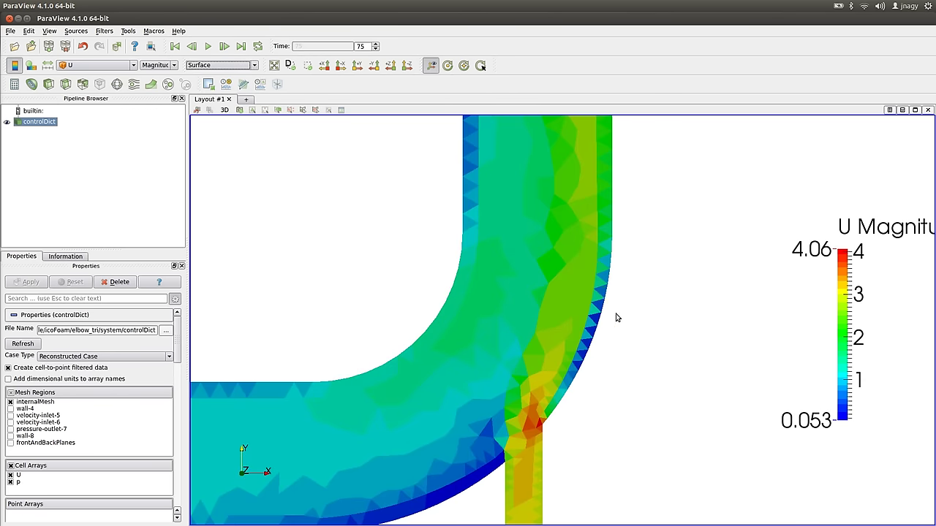
pyautogui.scroll(-1, 596, 268)
pyautogui.scroll(-1, 547, 280)
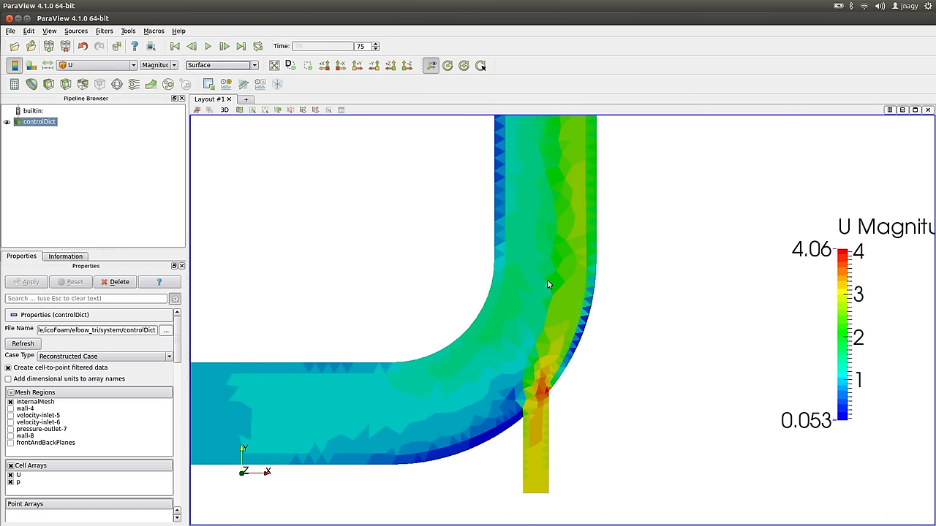
pyautogui.scroll(-1, 521, 256)
pyautogui.moveTo(467, 203); pyautogui.dragTo(543, 251)
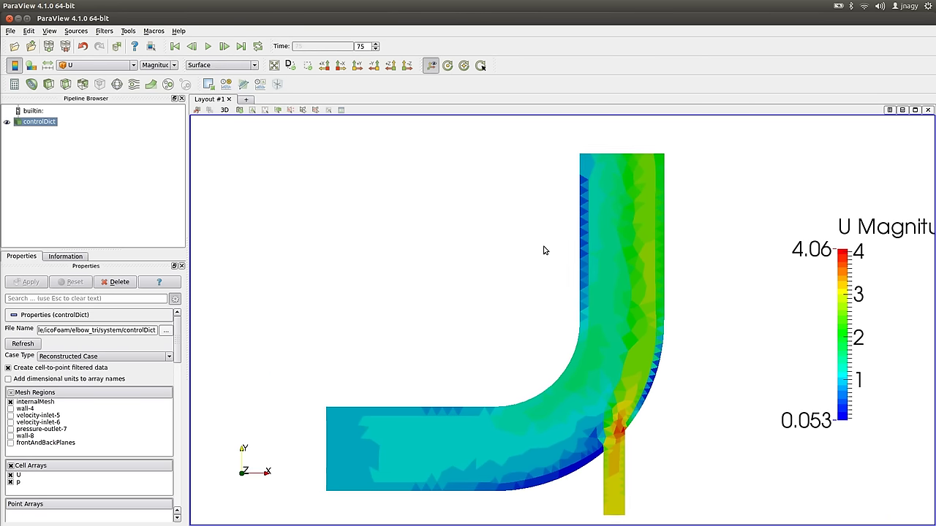
# - Colour the elbow by the cell pressure field p and rescale the colours to its data range
pyautogui.click(79, 65)
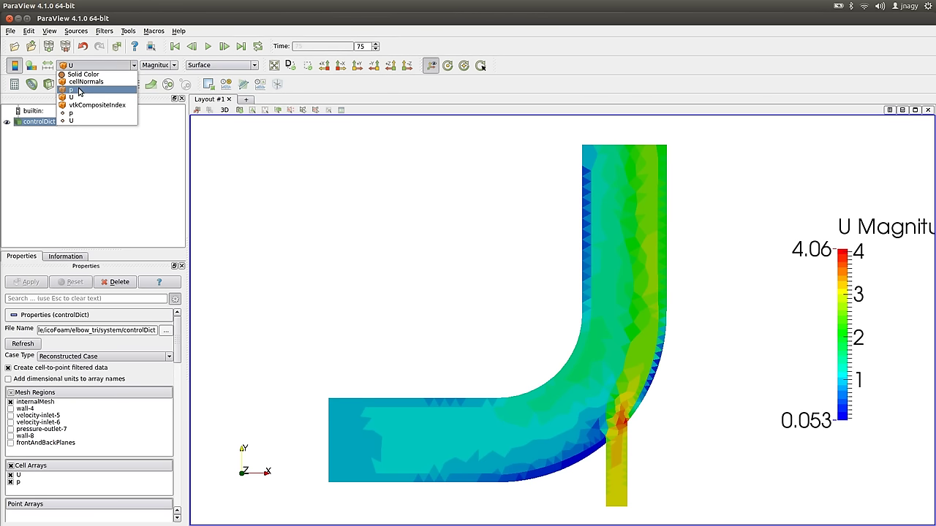
pyautogui.click(80, 90)
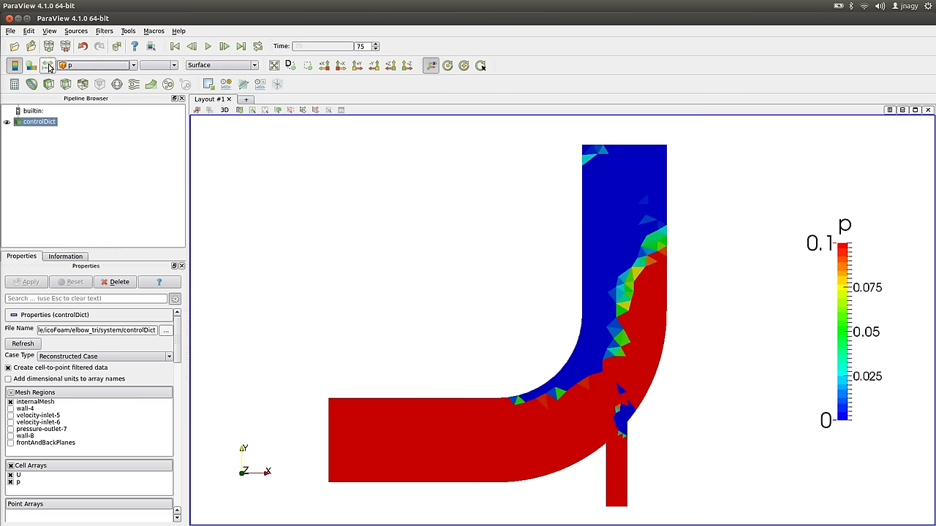
pyautogui.click(48, 65)
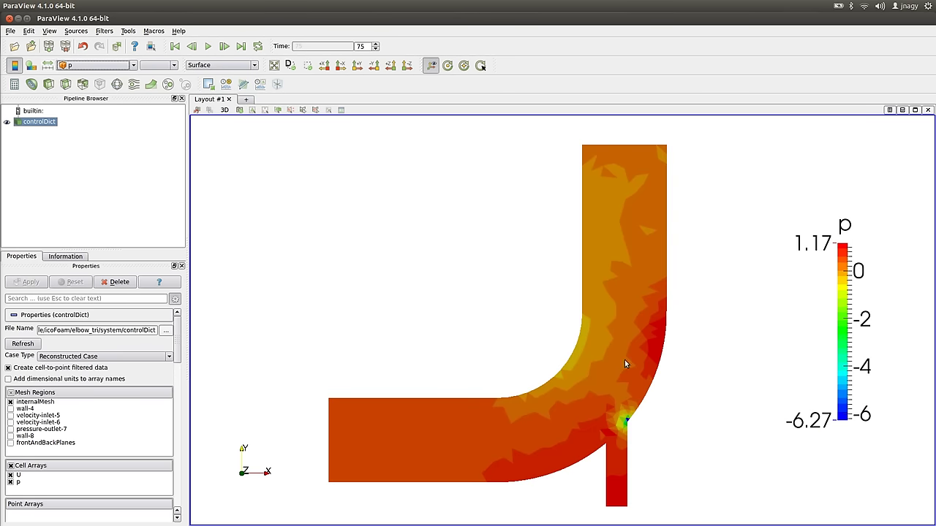
# - Display the pressure field as Surface With Edges and examine the mesh around the bend and small inlet junction
pyautogui.click(202, 65)
pyautogui.click(200, 108)
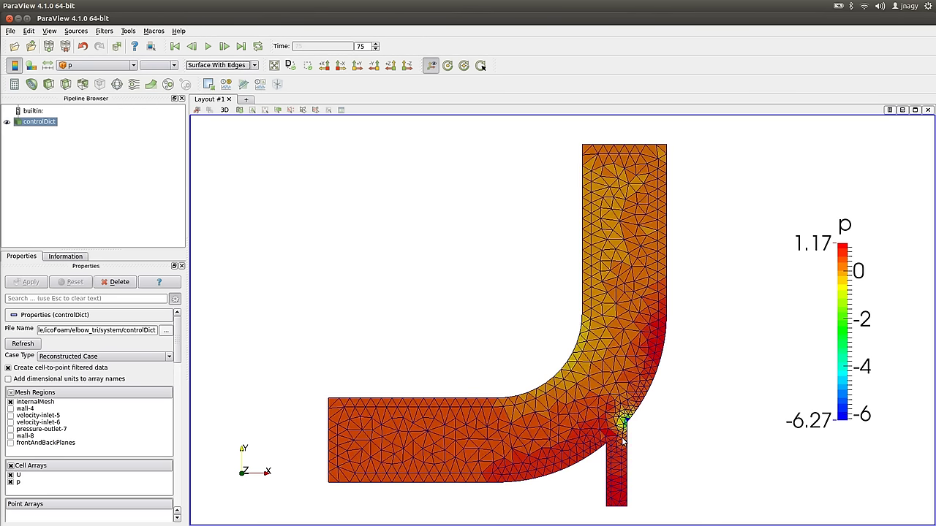
pyautogui.scroll(1, 667, 405)
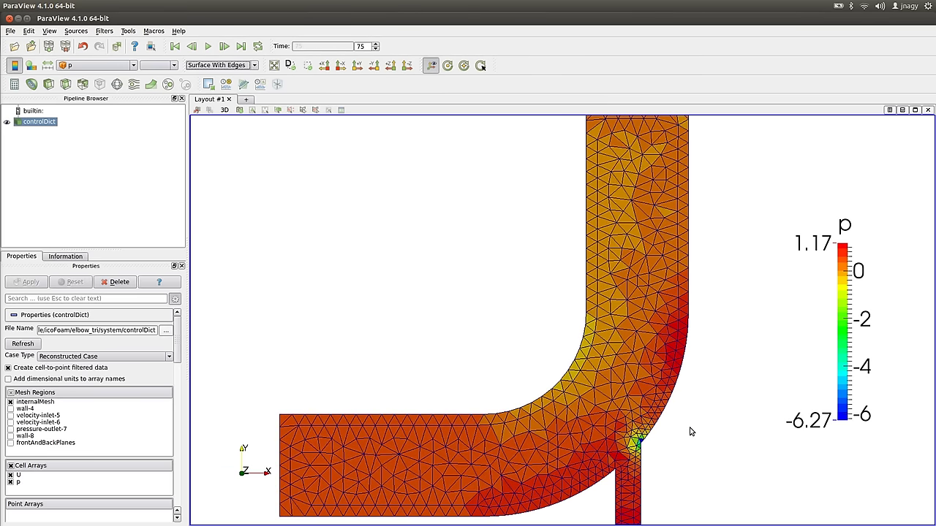
pyautogui.scroll(1, 690, 428)
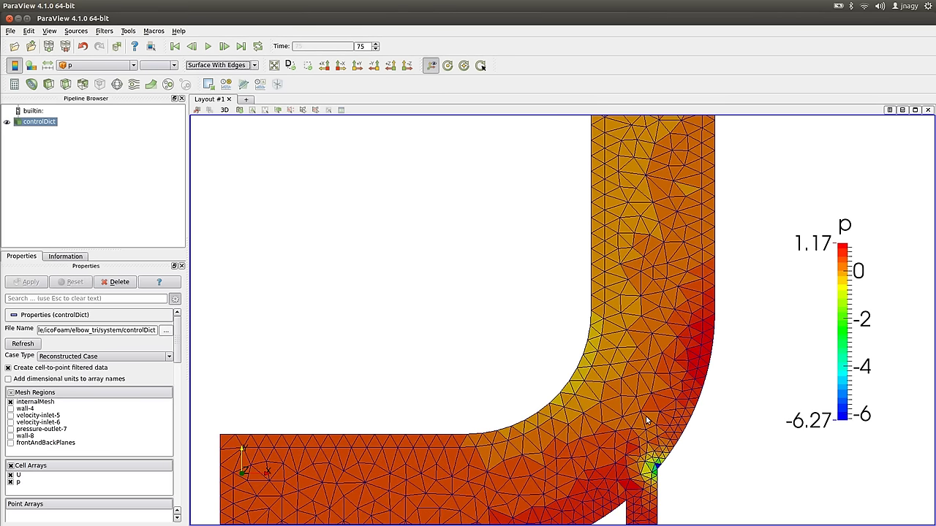
pyautogui.scroll(-2, 639, 329)
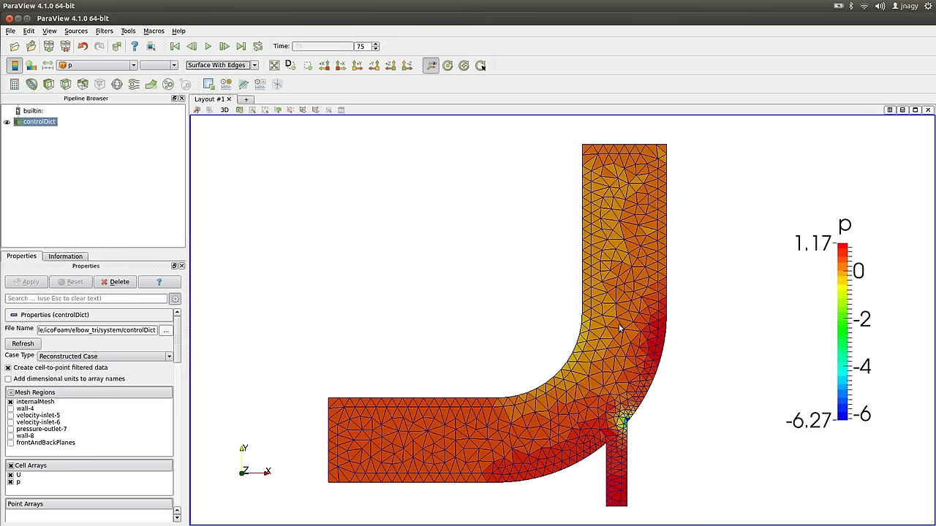
pyautogui.moveTo(504, 388); pyautogui.dragTo(529, 381)
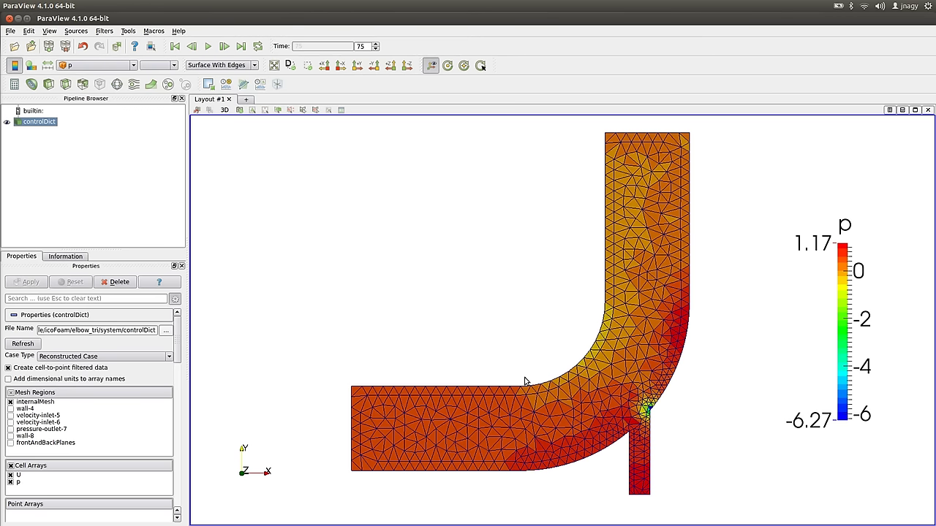
# - Switch to the terminal, go up to the icoFoam folder and list it, then enter the elbow_quad case and list its contents
pyautogui.hotkey('alt', 'Tab')
pyautogui.hotkey('alt', 'Tab')
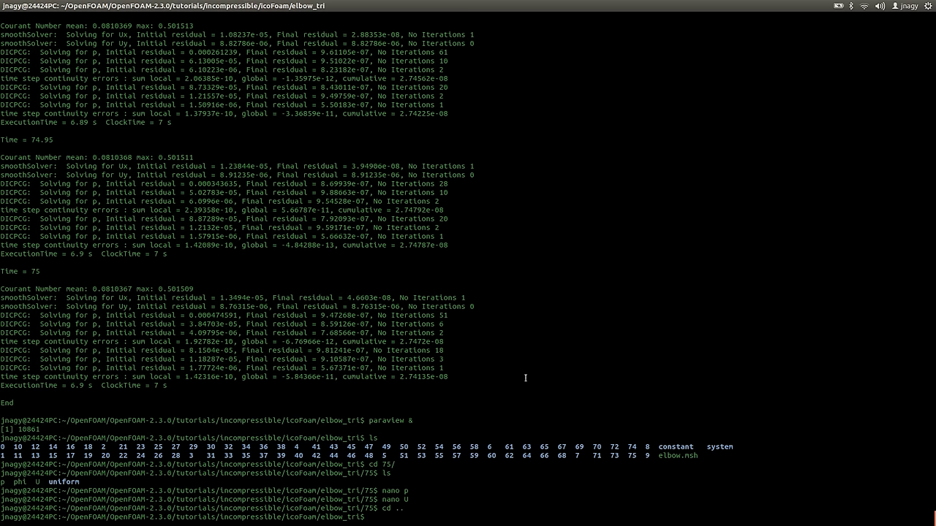
pyautogui.write('cd ..')
pyautogui.press('Return')
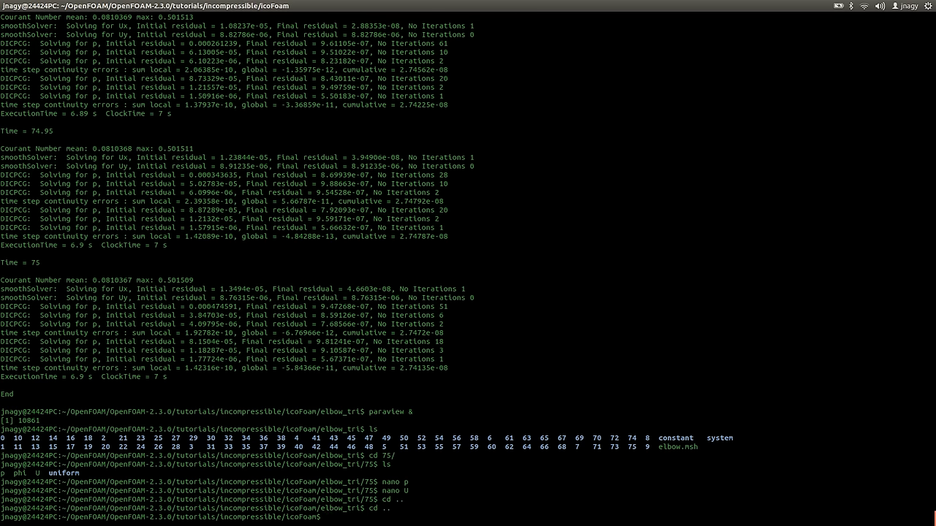
pyautogui.write('ls')
pyautogui.press('Return')
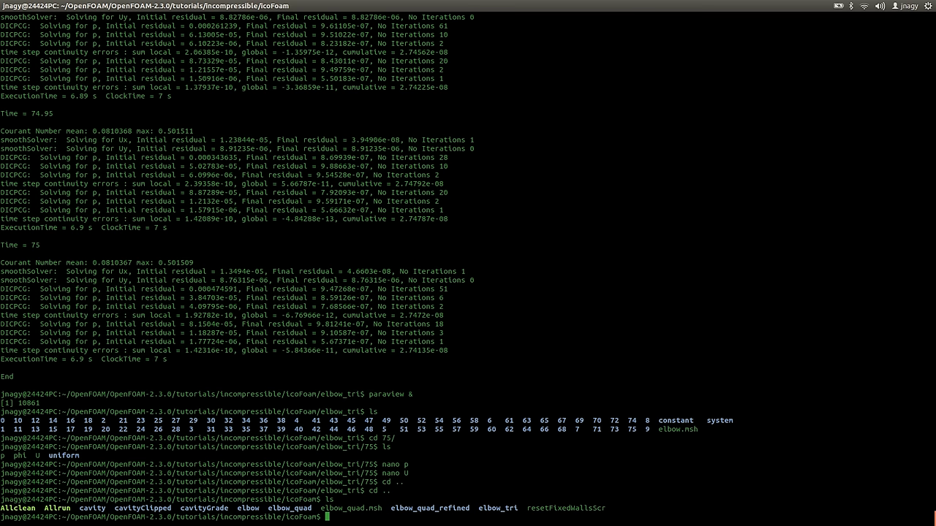
pyautogui.write('cd elbow_quad')
pyautogui.press('Return')
pyautogui.write('ls')
pyautogui.press('Return')
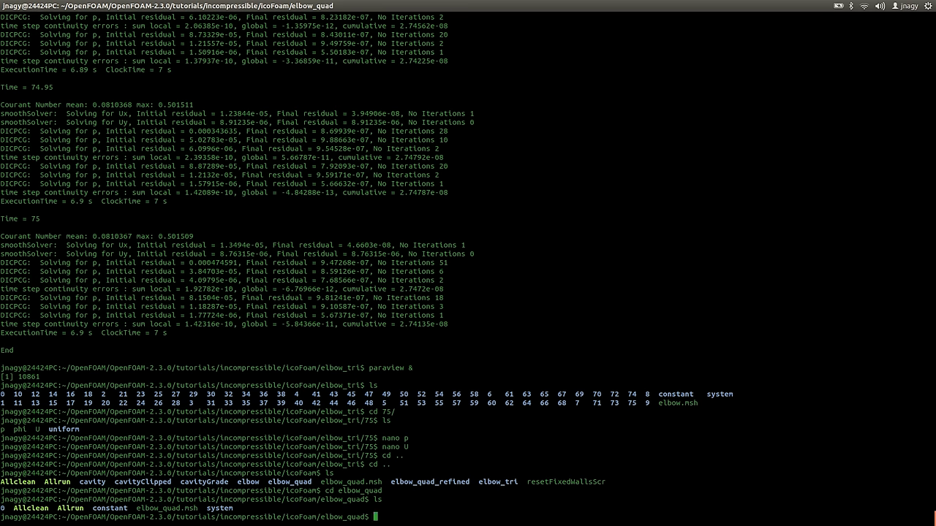
# - List the files in the elbow_quad case's 0 directory and return to the case folder
pyautogui.write('cd 0')
pyautogui.press('Return')
pyautogui.write('ls')
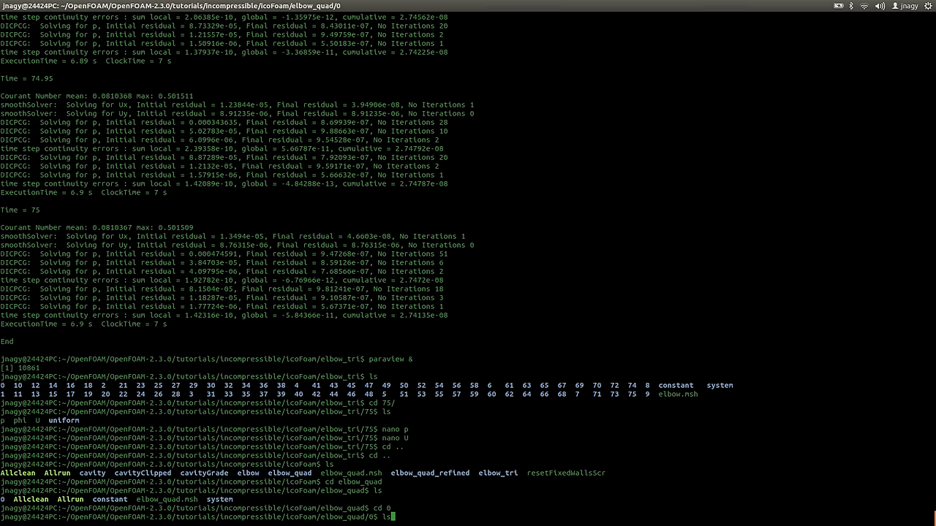
pyautogui.press('Return')
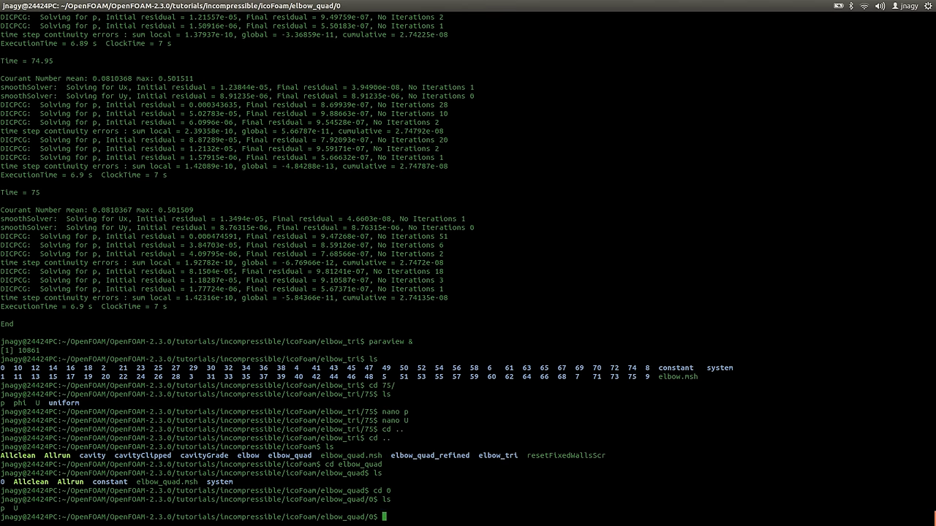
pyautogui.write('cd ..')
pyautogui.press('Return')
# - Go into the case's constant directory and its polyMesh subdirectory, listing the contents of each
pyautogui.write('cd co')
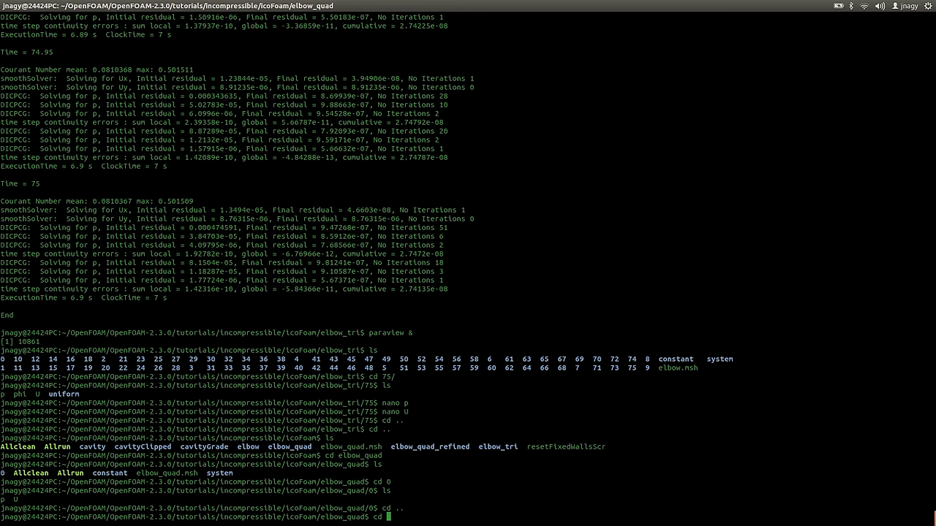
pyautogui.press('Tab')
pyautogui.press('Return')
pyautogui.write('ls')
pyautogui.press('Return')
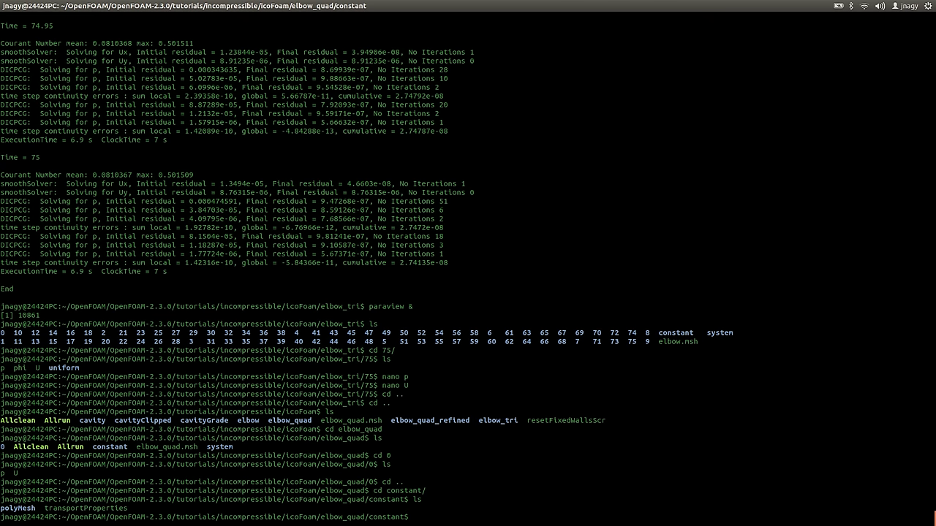
pyautogui.write('cd po')
pyautogui.press('Tab')
pyautogui.press('Return')
pyautogui.write('ls')
pyautogui.press('Return')
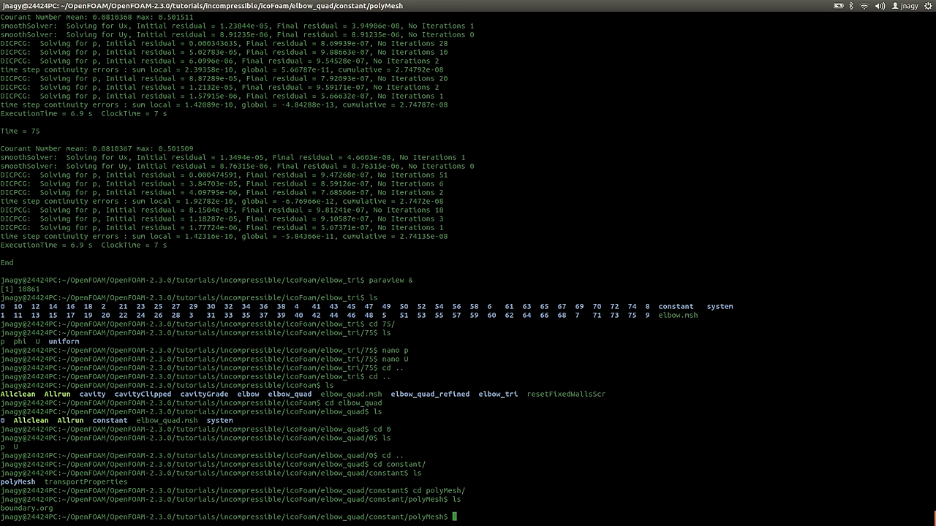
# - Go back up from polyMesh to the elbow_quad folder, listing the contents of constant and of the case folder
pyautogui.write('cd ..')
pyautogui.press('Return')
pyautogui.write('ls')
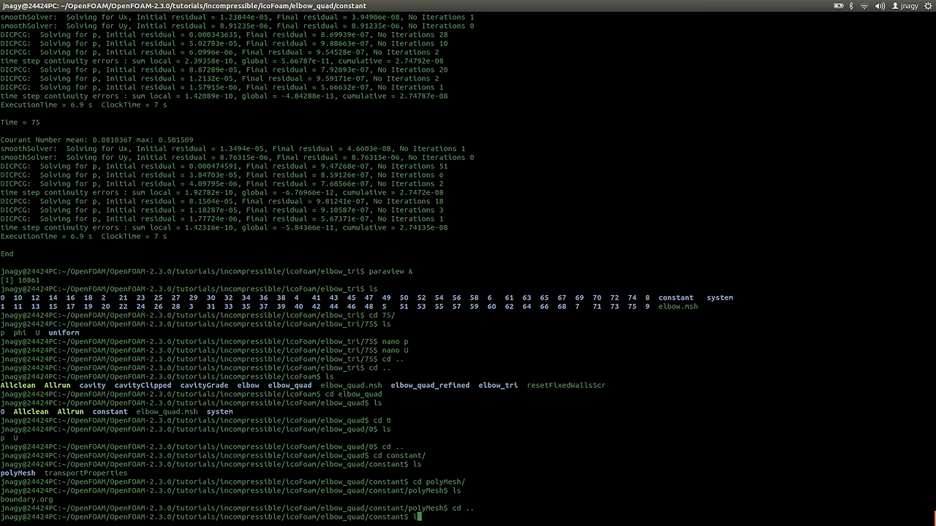
pyautogui.press('Return')
pyautogui.write('cd ..')
pyautogui.press('Return')
pyautogui.write('ls')
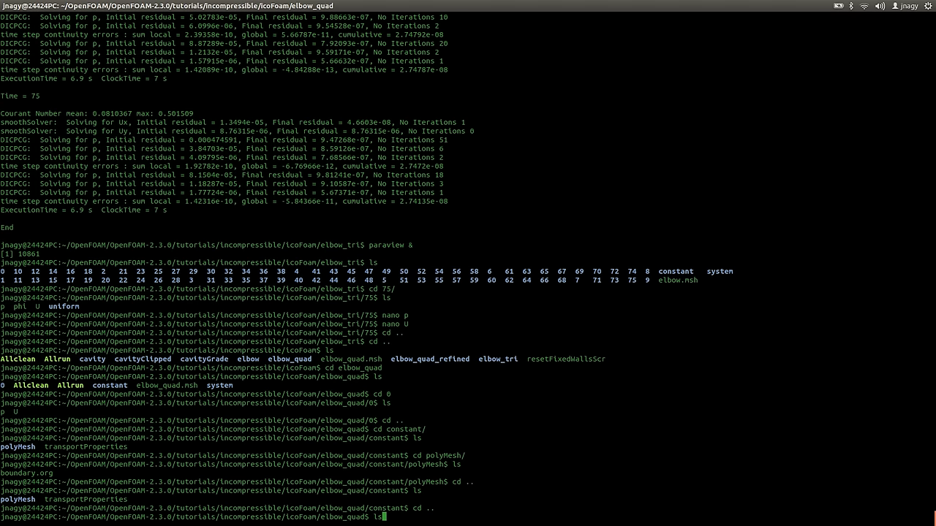
pyautogui.press('Return')
# - Enter the elbow_quad case's system directory and list its files
pyautogui.write('cd s')
pyautogui.press('Tab')
pyautogui.press('Return')
pyautogui.write('ls')
pyautogui.press('Return')
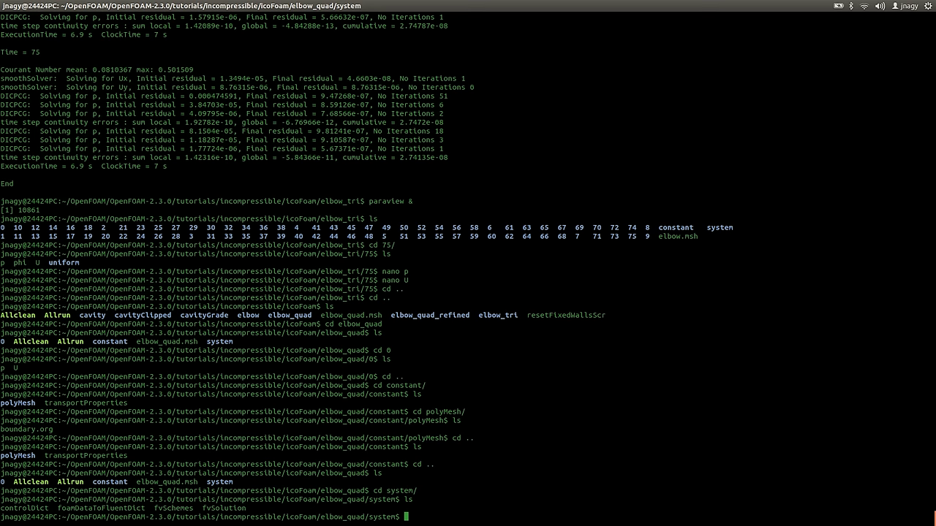
# - Switch to gedit to check the time settings in elbow_tri's controlDict, and return to the terminal
pyautogui.hotkey('alt', 'Tab')
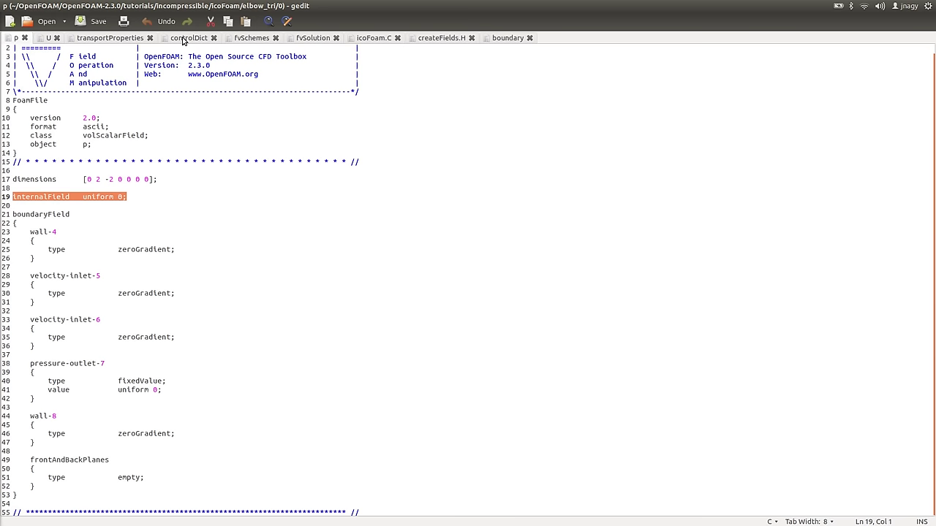
pyautogui.click(183, 39)
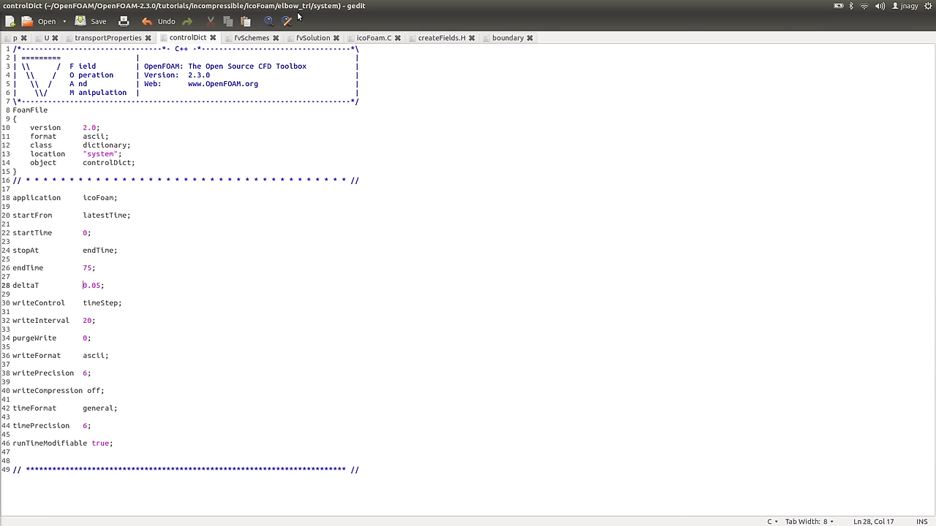
pyautogui.hotkey('alt', 'Tab')
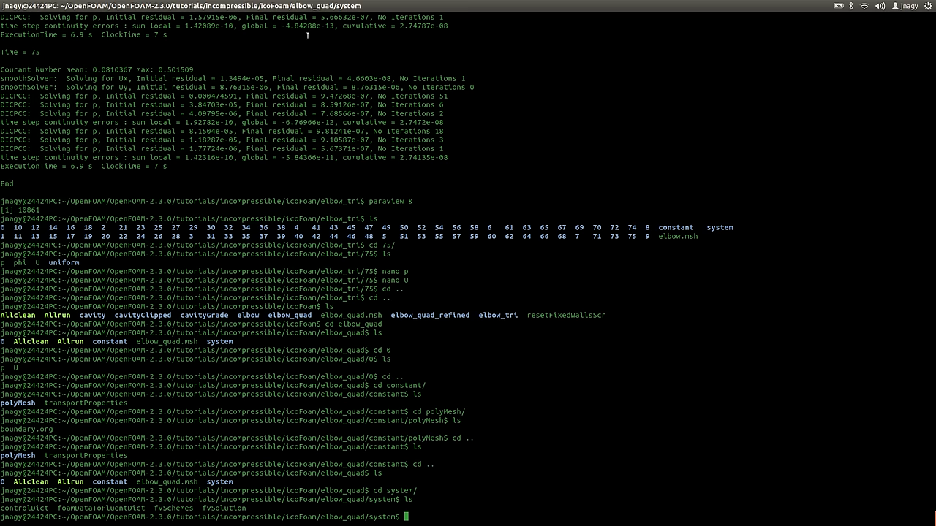
# - Open elbow_quad's controlDict in nano, set endTime to 75, save the file and exit the editor
pyautogui.write('nano c')
pyautogui.press('Tab')
pyautogui.press('Return')
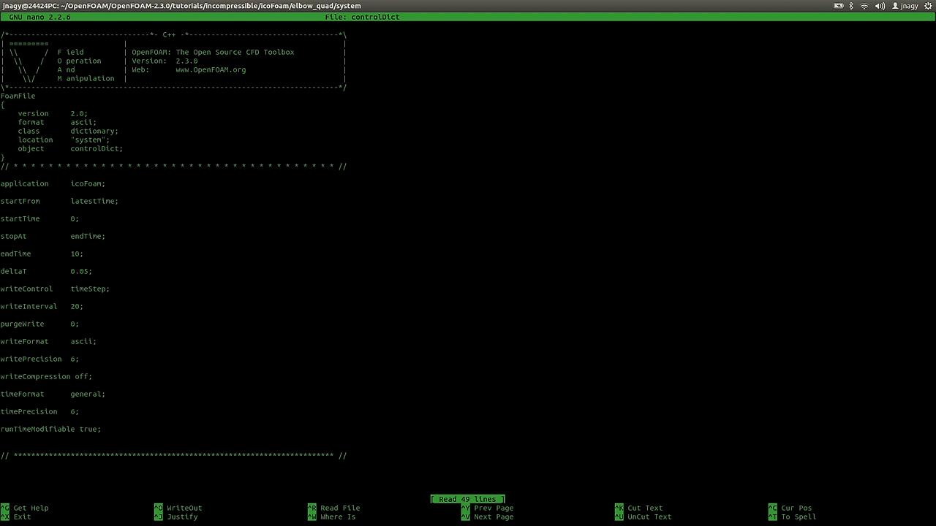
pyautogui.press('Down')
pyautogui.press('Down')
pyautogui.press('Down')
pyautogui.press('Down')
pyautogui.press('Down')
pyautogui.press('Down')
pyautogui.press('Down')
pyautogui.press('Down')
pyautogui.press('Down')
pyautogui.press('Down')
pyautogui.press('Down')
pyautogui.press('Down')
pyautogui.press('Down')
pyautogui.press('Down')
pyautogui.press('Down')
pyautogui.press('Down')
pyautogui.press('Down')
pyautogui.press('Down')
pyautogui.press('Down')
pyautogui.press('Down')
pyautogui.press('Left')
pyautogui.press('Left')
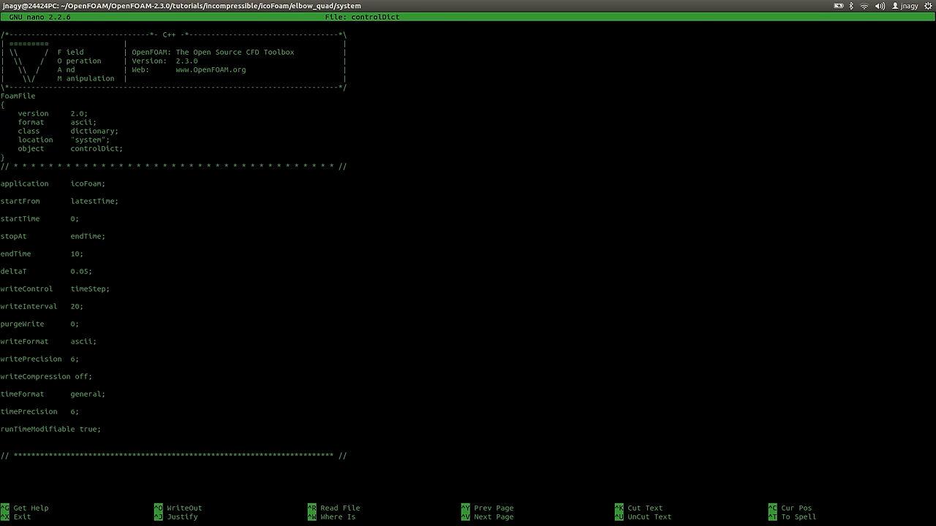
pyautogui.press('BackSpace')
pyautogui.press('BackSpace')
pyautogui.write('75')
pyautogui.hotkey('ctrl', 'o')
pyautogui.press('Return')
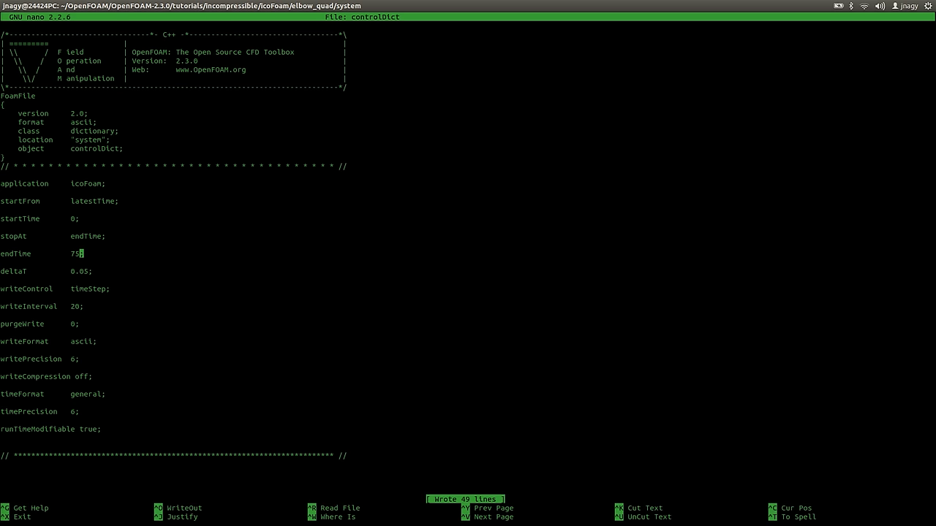
pyautogui.hotkey('ctrl', 'x')
# - List the system directory, go back up to the elbow_quad case folder and list its contents
pyautogui.write('ls')
pyautogui.press('Return')
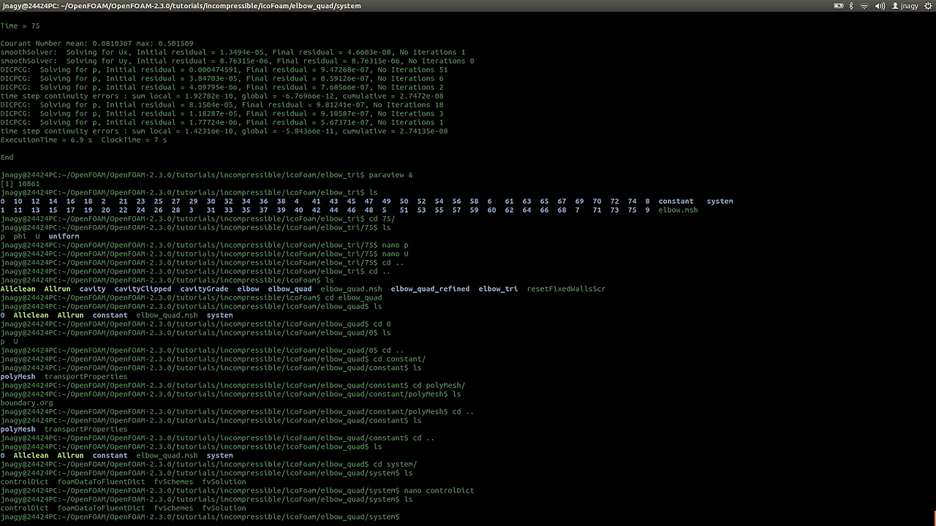
pyautogui.write('cd ..')
pyautogui.press('Return')
pyautogui.write('ls')
pyautogui.press('Return')
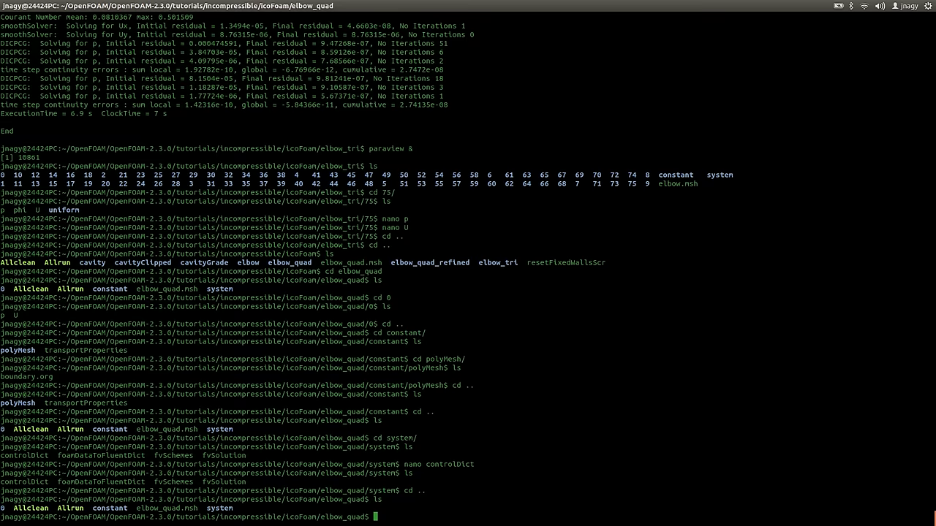
# - Convert the mesh file elbow_quad.msh with fluentMeshToFoam and list the case folder
pyautogui.write('luentM')
pyautogui.press('Tab')
pyautogui.moveTo(136, 509); pyautogui.dragTo(197, 507)
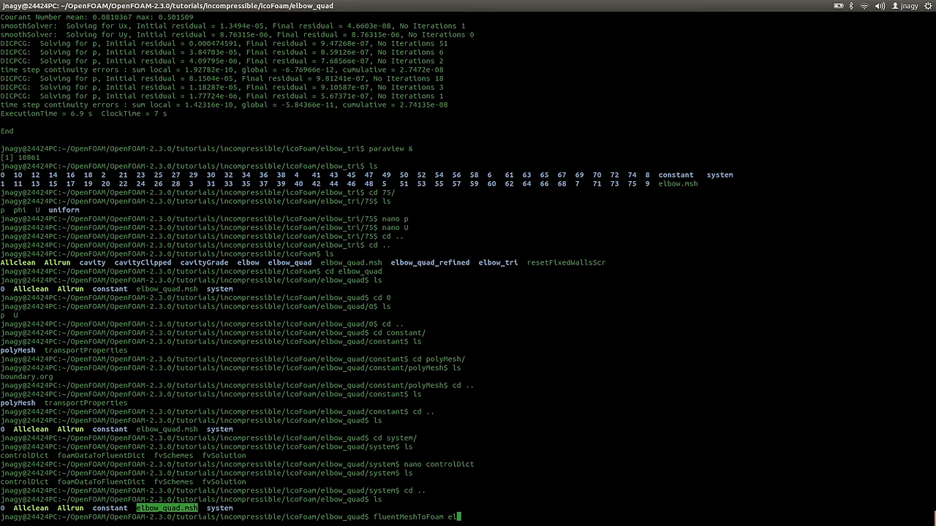
pyautogui.middleClick(197, 508)
pyautogui.press('Return')
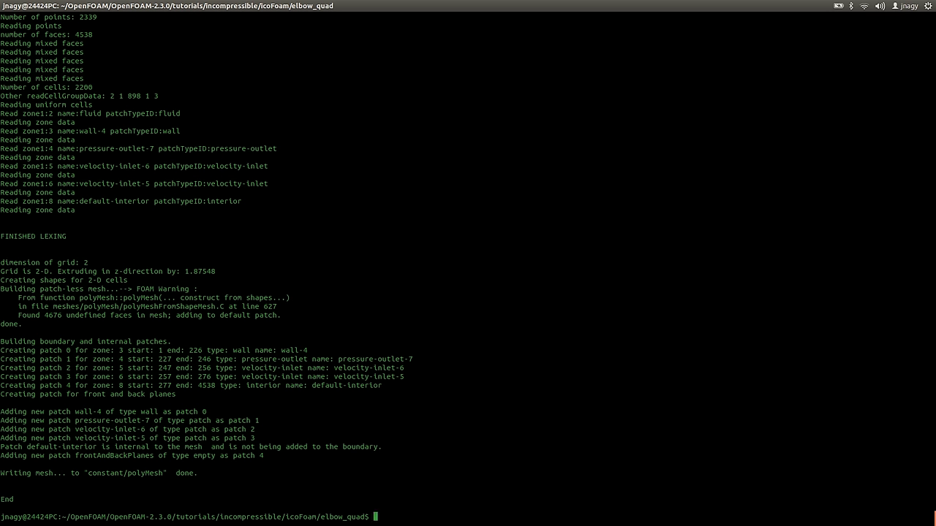
pyautogui.write('ls')
pyautogui.press('Return')
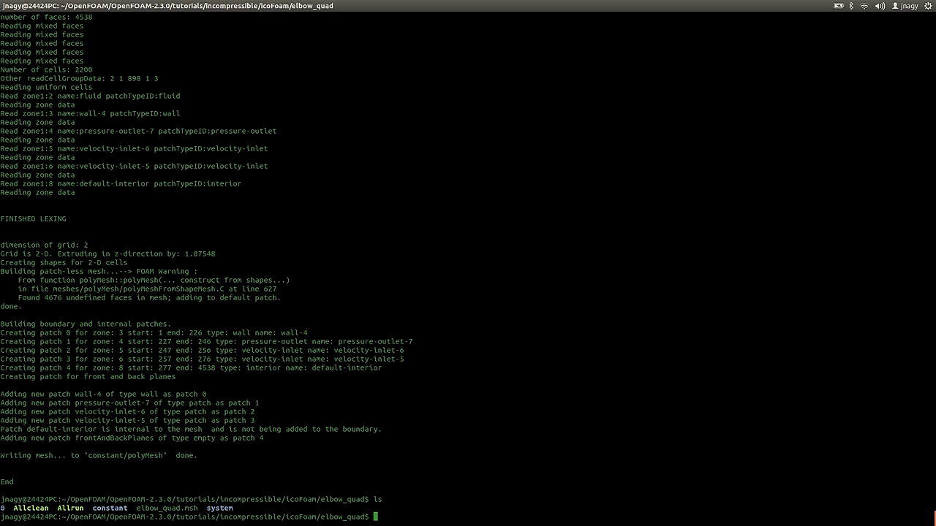